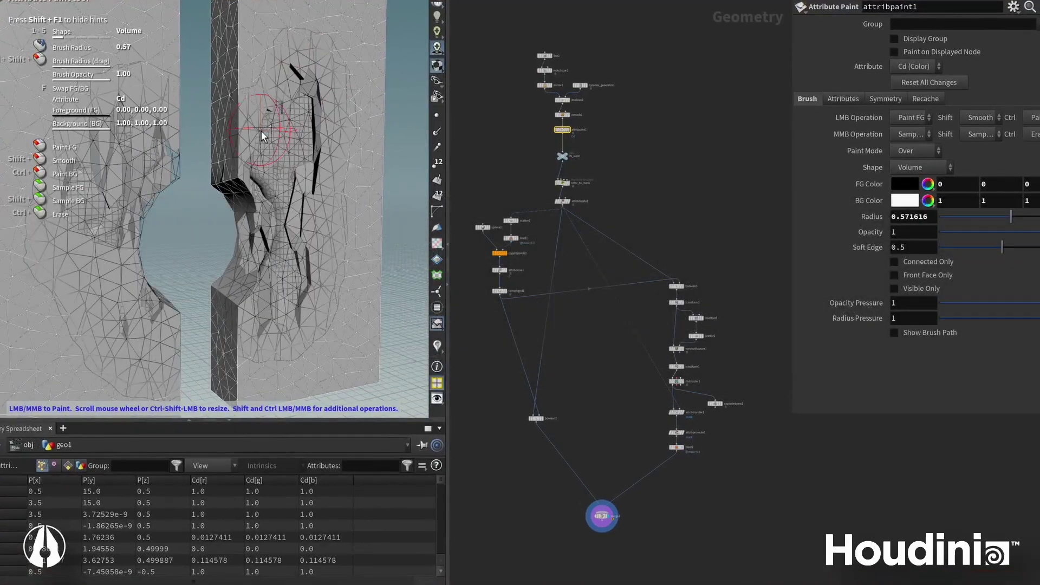
- Examine the finished broken-edge geometry around the circular cut-out in shaded view, along with its node network
key("Escape")
mouse_move(261, 131)
left_mouse_down()
mouse_move(287, 302)
mouse_move(250, 242)
mouse_move(379, 271)
left_mouse_up()
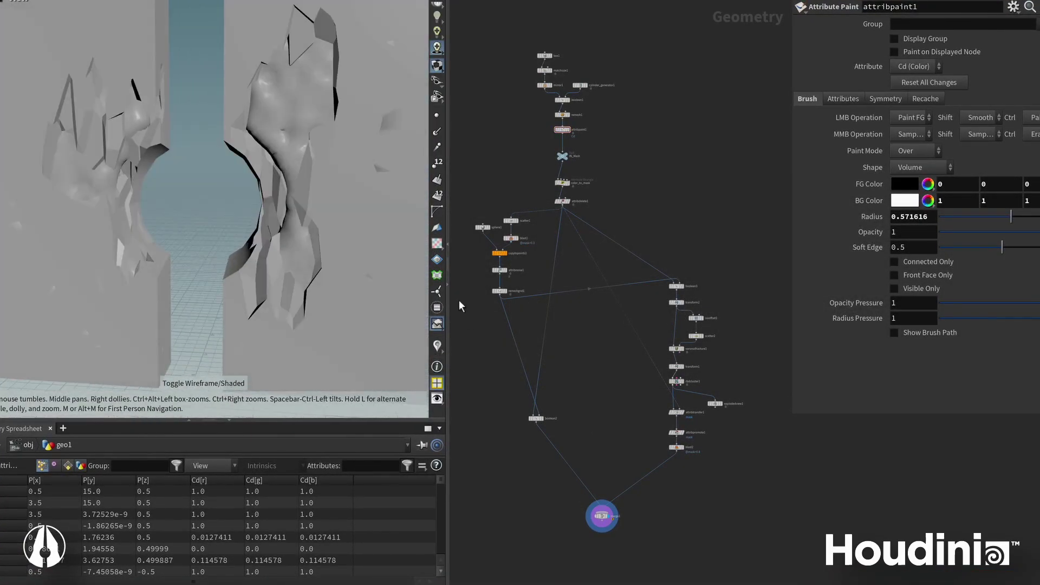
left_click_drag(446, 294, 576, 294)
left_click(562, 143)
left_click(562, 139)
left_click_drag(411, 228, 390, 232)
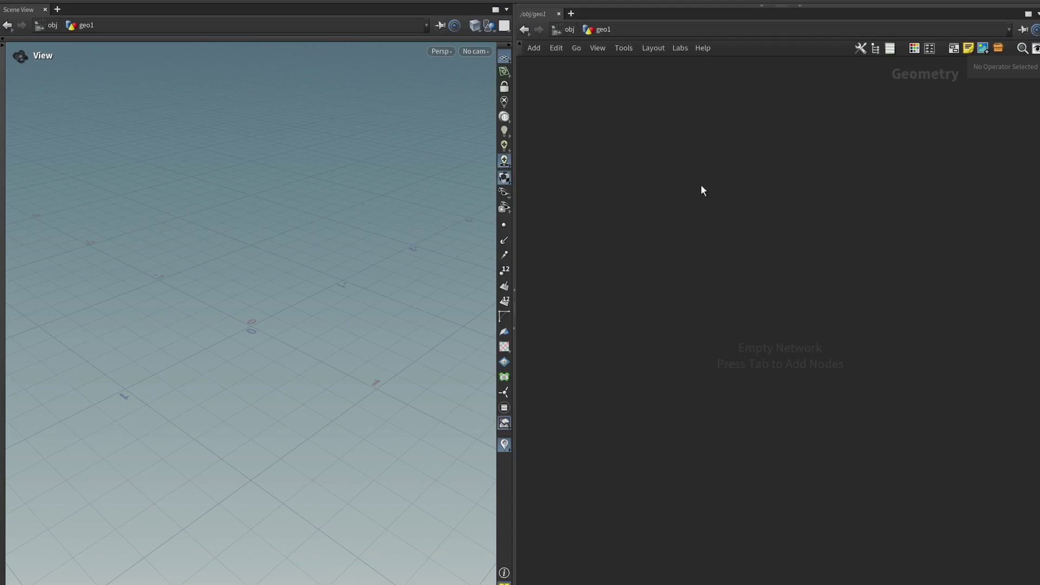
- Add a Box node and set its size to 3 by 15 by 1
key("Tab")
left_click(740, 268)
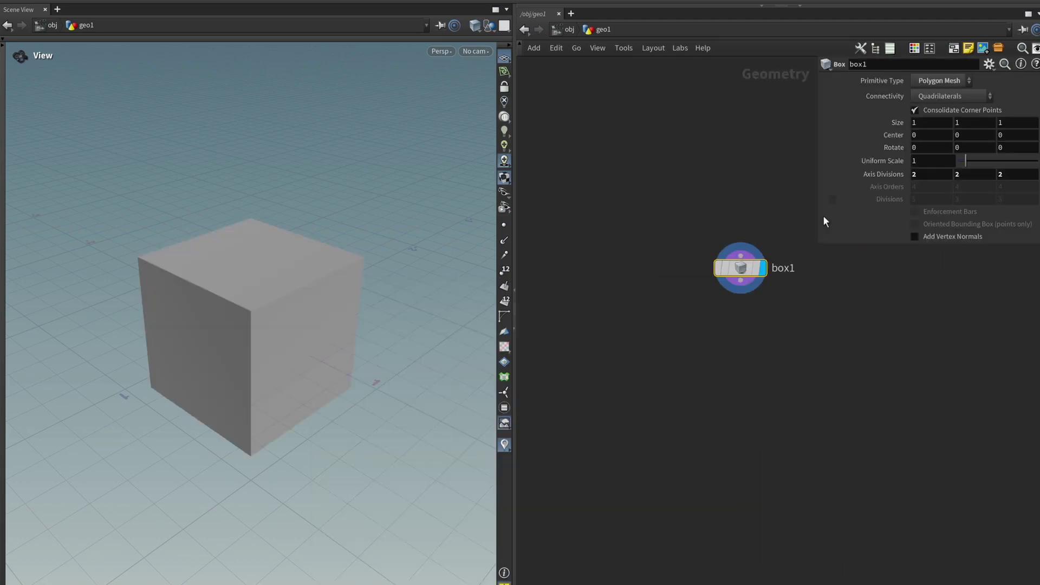
left_click(971, 123)
type("15")
key("Return")
key("h")
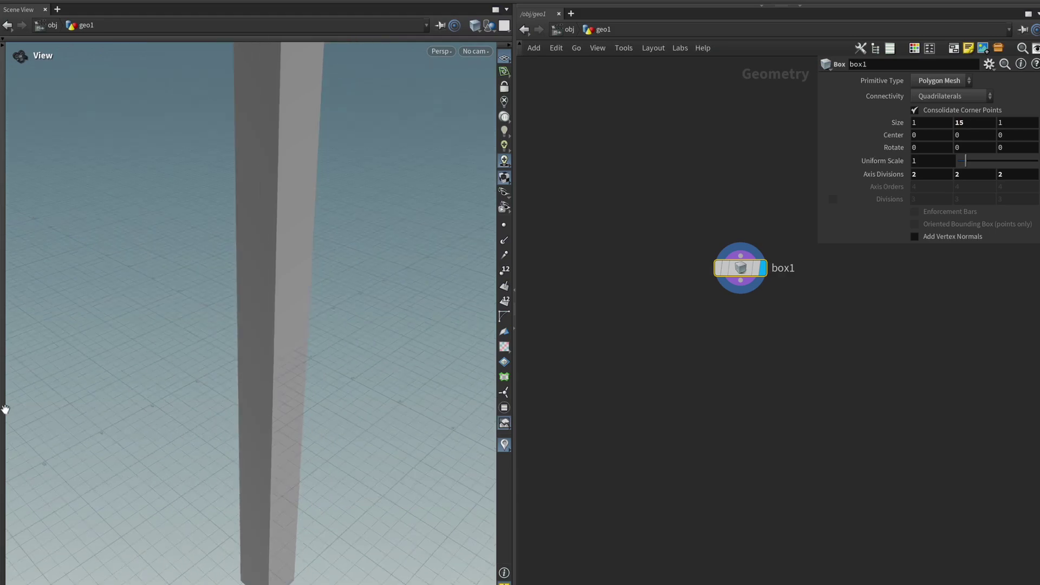
left_click(929, 123)
type("3")
key("Return")
key("h")
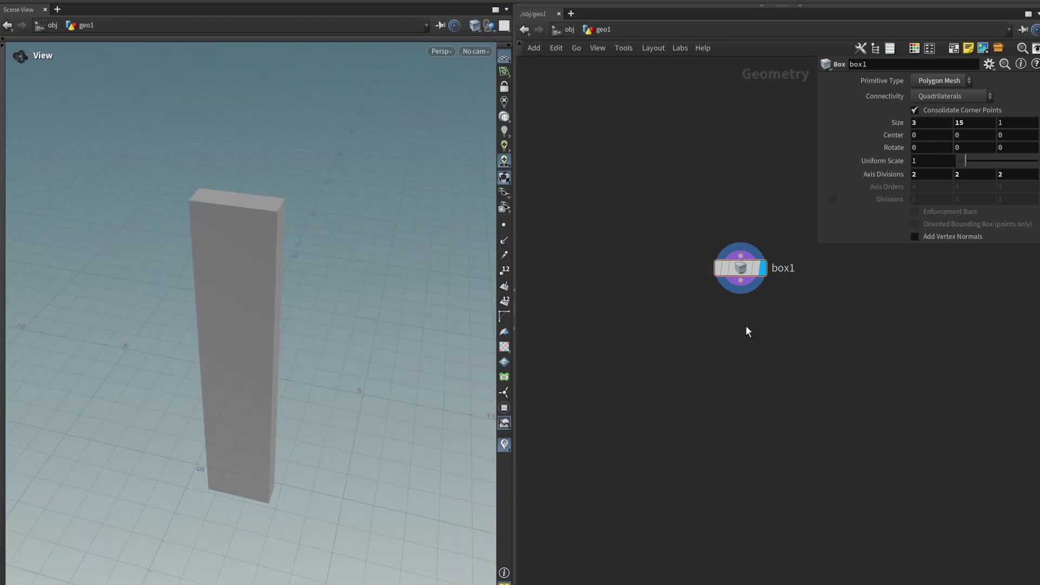
- Add a Match Size node after the box, justify X and Y to Min, and offset X by 0.9
key("Tab")
left_click(741, 327)
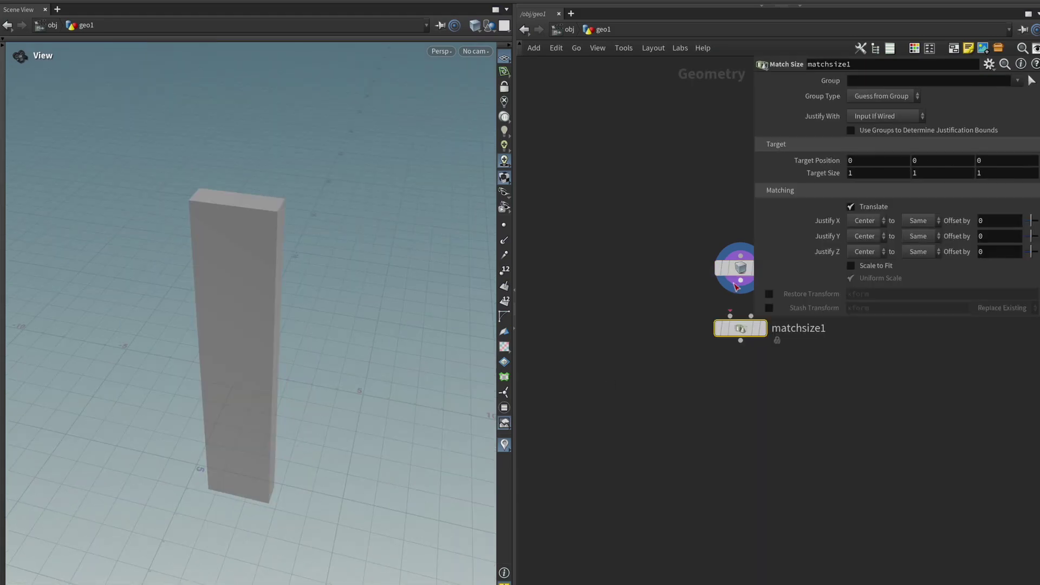
left_click(865, 236)
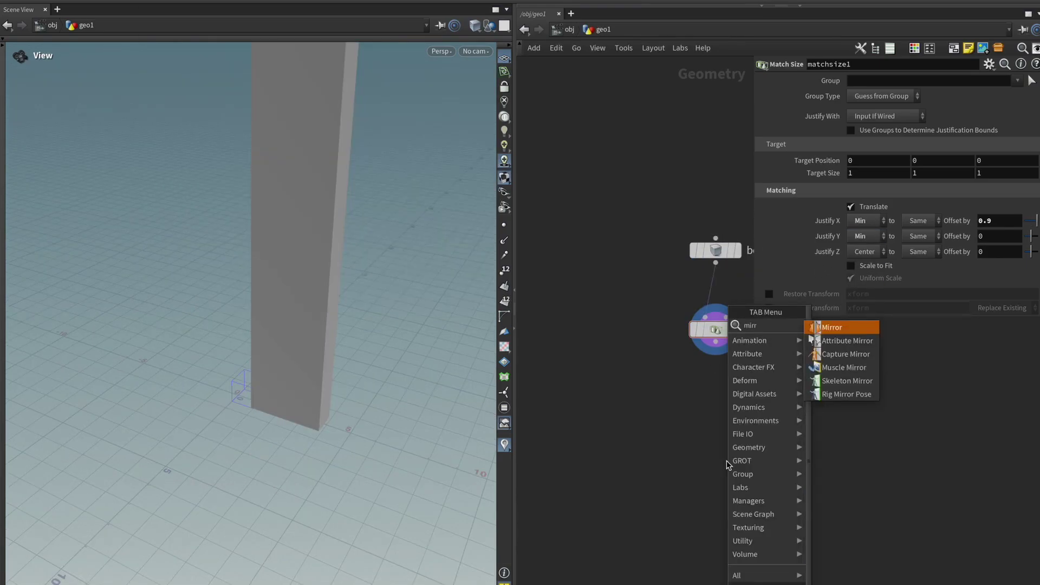
- Add a Mirror node after the Match Size node and place a Labs Cylinder Generator node beside it
key("Return")
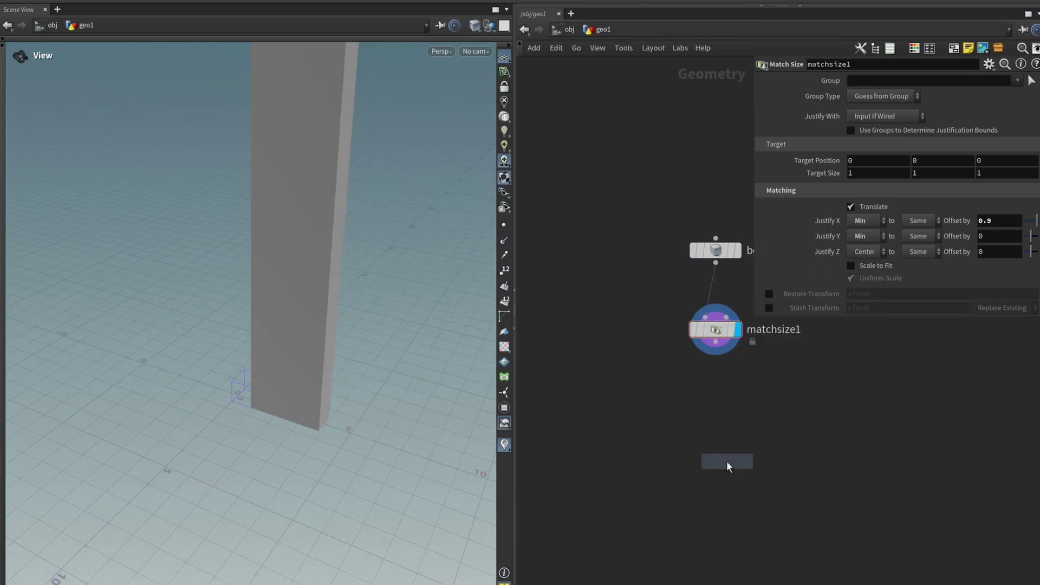
left_click(726, 460)
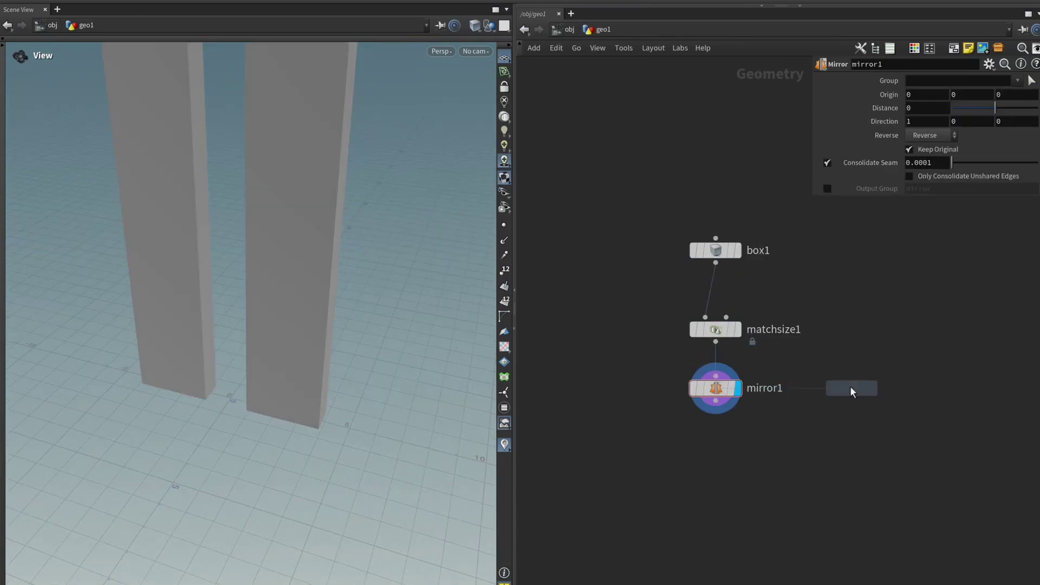
left_click(855, 387)
middle_click_drag(814, 441, 710, 448)
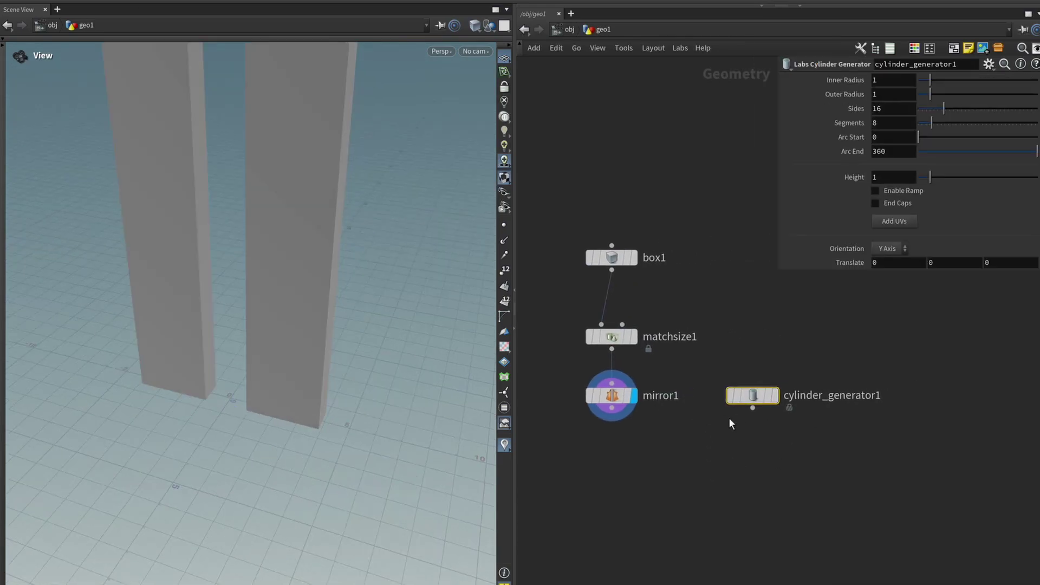
- Subtract a Z-axis cylinder of height 2 from the mirrored boxes with a Boolean, and set the Match Size X offset to 0.5
left_click(765, 405)
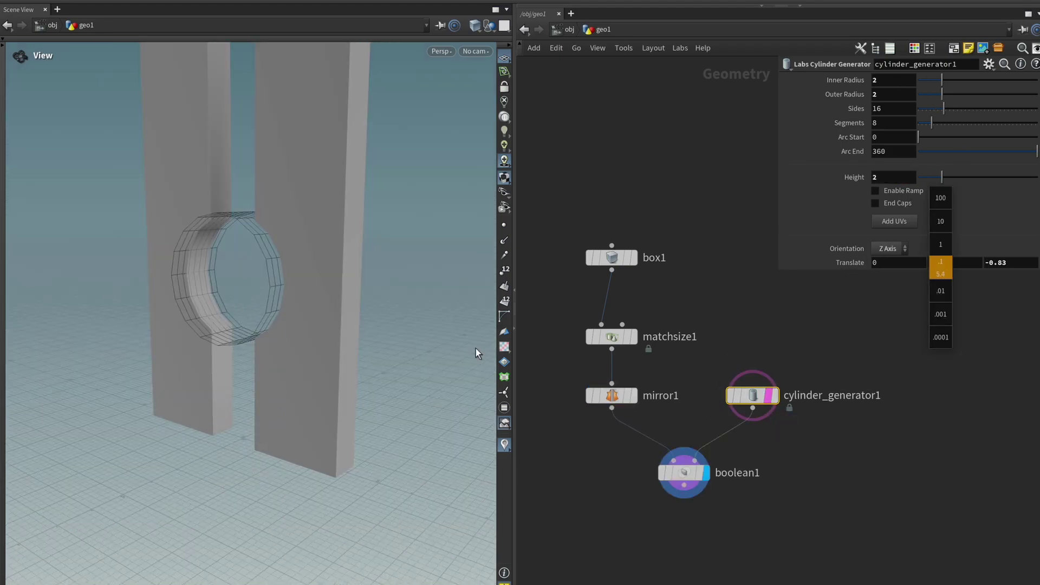
middle_click_drag(476, 349, 261, 326)
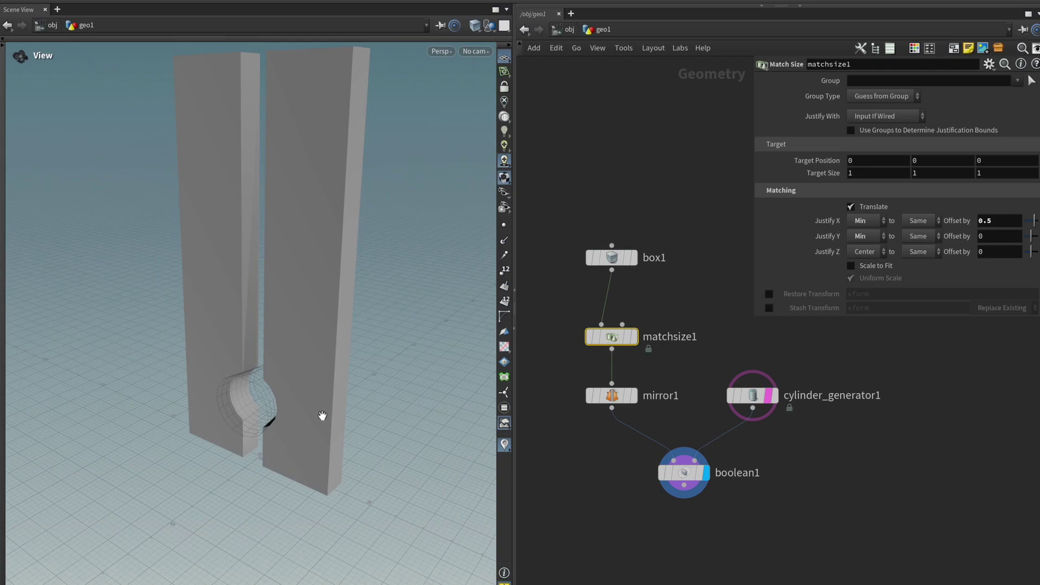
key("w")
mouse_move(322, 416)
left_mouse_down()
mouse_move(304, 411)
mouse_move(325, 390)
mouse_move(412, 371)
mouse_move(318, 378)
mouse_move(311, 429)
left_mouse_up()
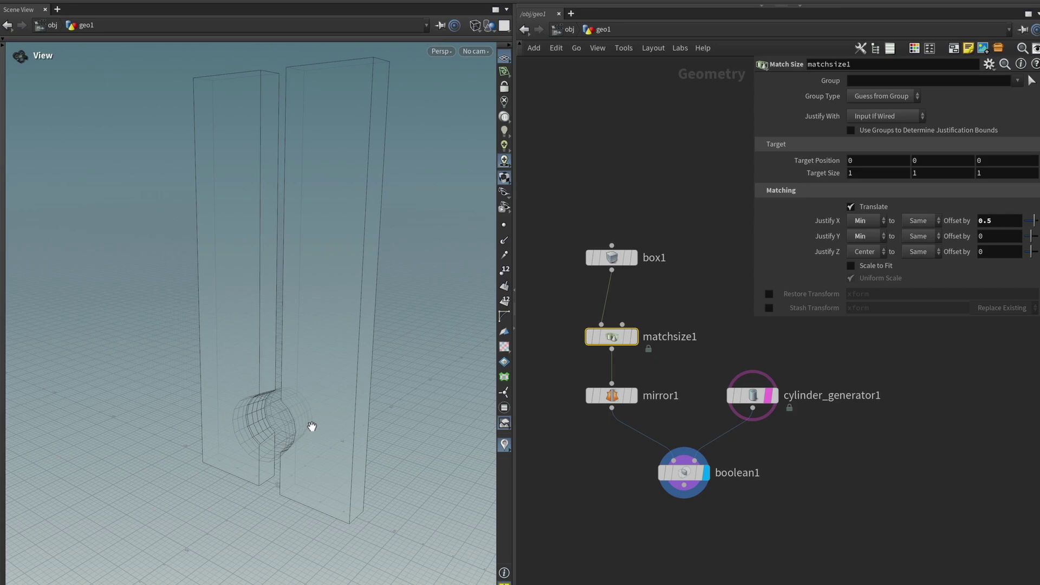
key("w")
- Add a Remesh node after the Boolean, display it, and view its result in wireframe
key("Tab")
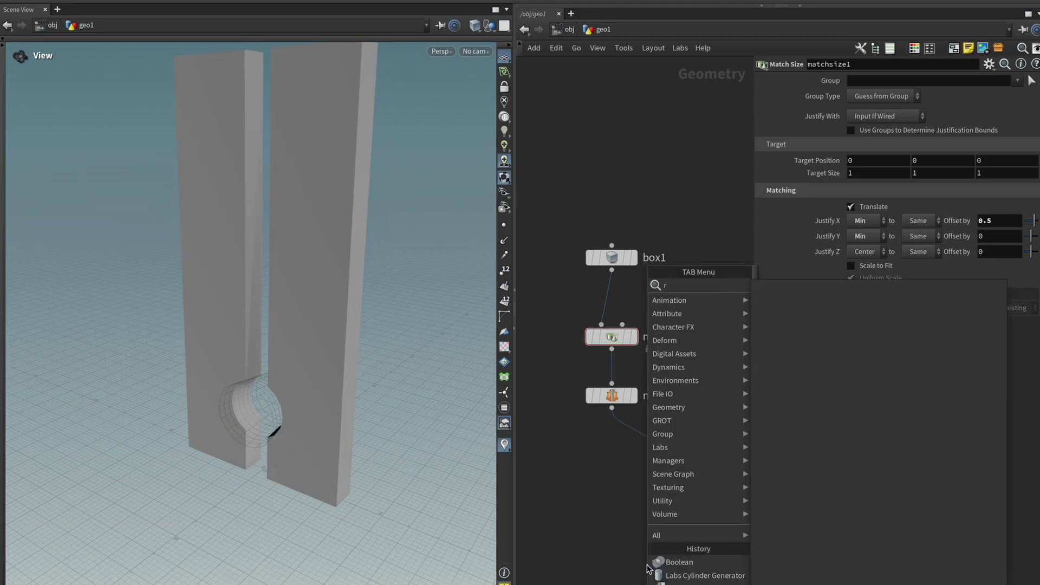
type("emesh")
key("Return")
left_click(696, 556)
middle_click_drag(696, 555, 679, 484)
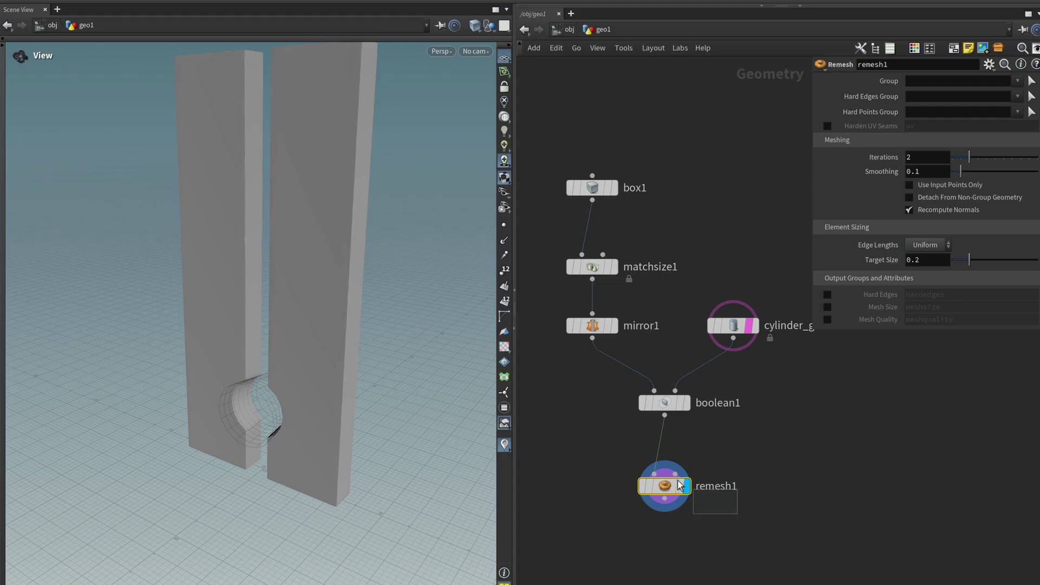
key("w")
mouse_move(274, 422)
left_mouse_down()
mouse_move(390, 399)
mouse_move(284, 413)
left_mouse_up()
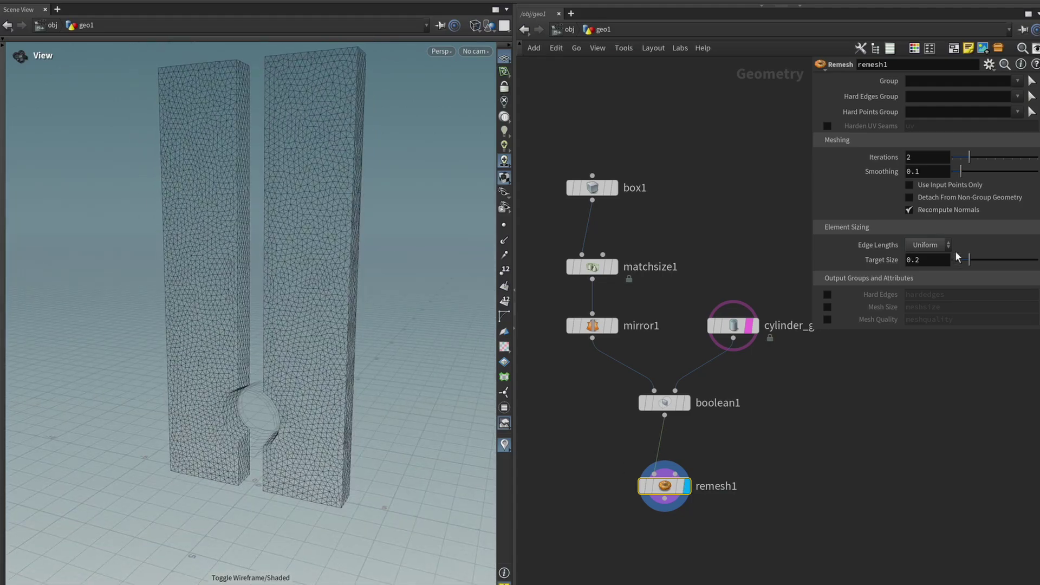
- Set the Remesh node's target size to 0.33
left_click(928, 265)
key("BackSpace")
type("33")
key("Return")
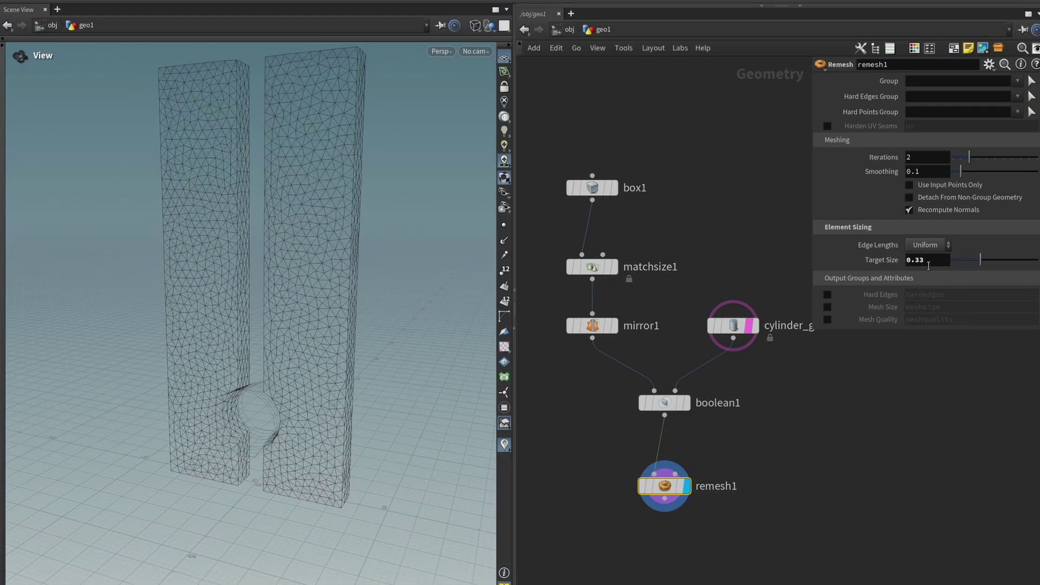
left_click_drag(444, 437, 283, 444)
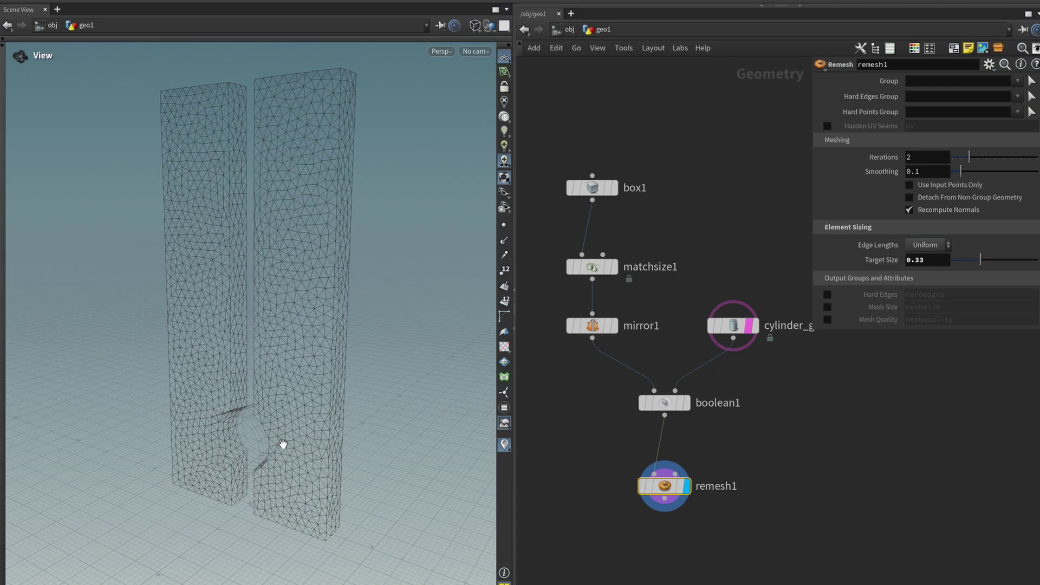
- Set the Remesh node's smoothing to 0 and check the mesh in shaded and wireframe display
key("w")
scroll(297, 433, "up", 5)
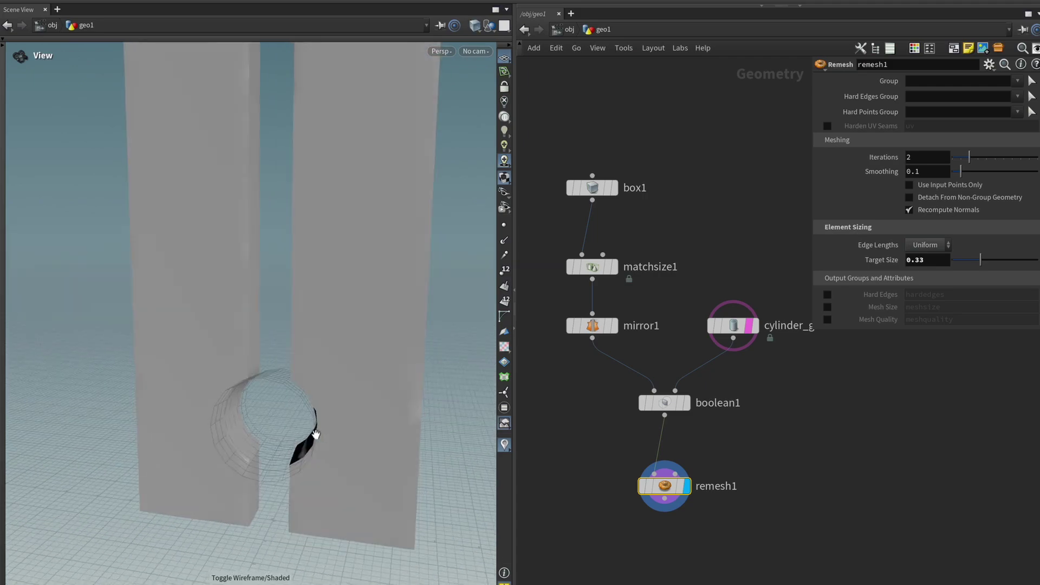
scroll(316, 435, "down", 3)
left_click_drag(982, 169, 865, 187)
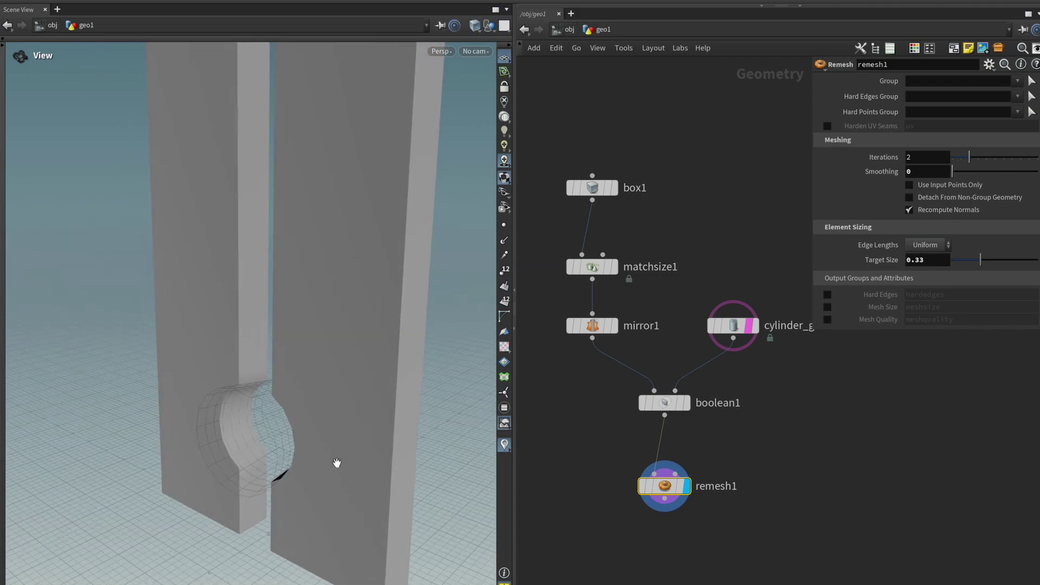
key("w")
mouse_move(302, 471)
left_mouse_down()
mouse_move(438, 451)
mouse_move(318, 471)
left_mouse_up()
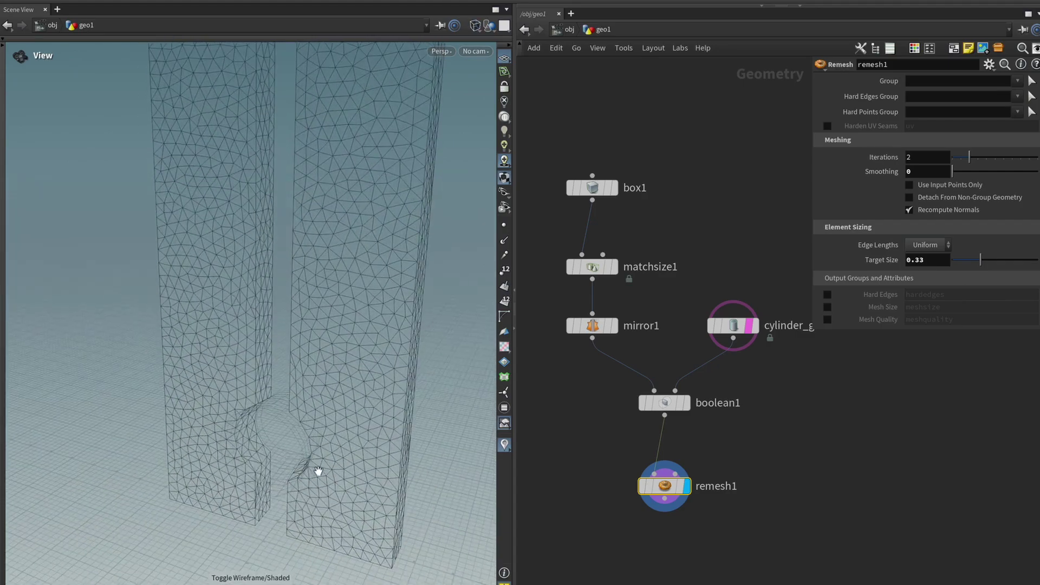
key("w")
- Add a Paint Color node, connect it to the Remesh output, and display it
key("Tab")
type("null")
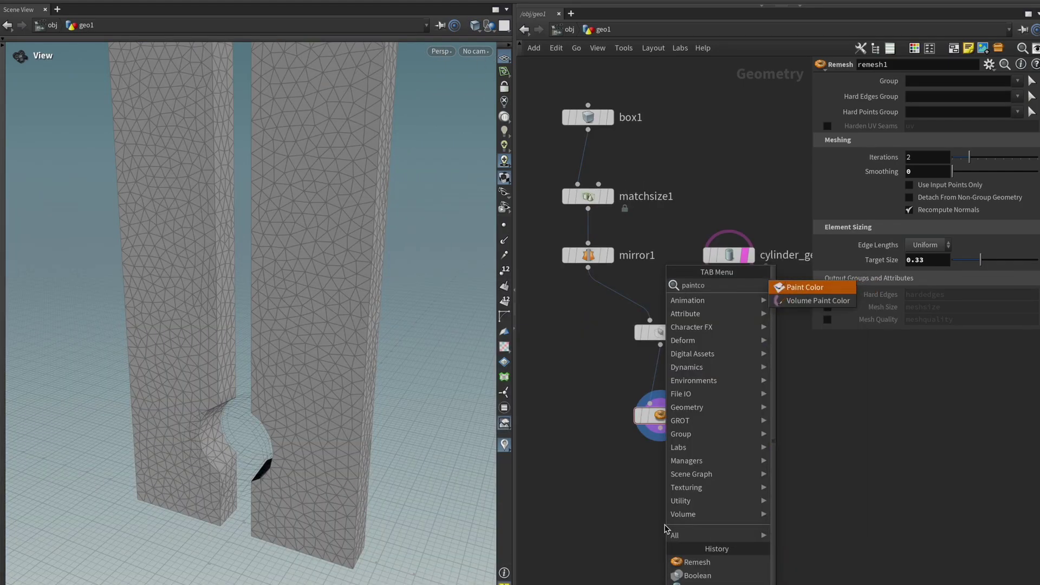
key("Return")
left_click(666, 527)
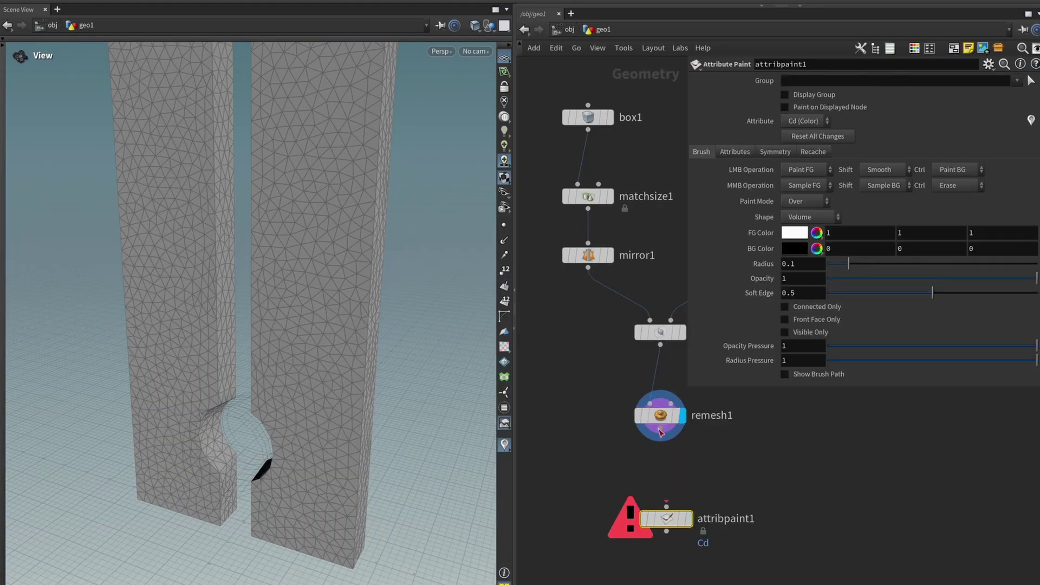
left_click_drag(660, 428, 666, 507)
left_click_drag(664, 518, 652, 494)
left_click(677, 494)
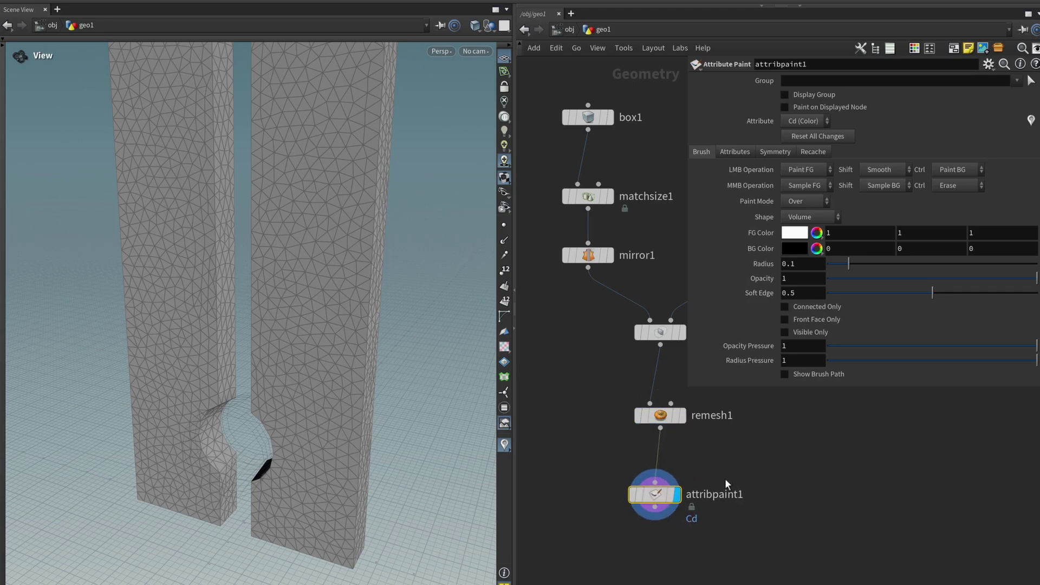
- Paint black over both pillars around the circular cut-out with a brush radius of about 0.98
key("Return")
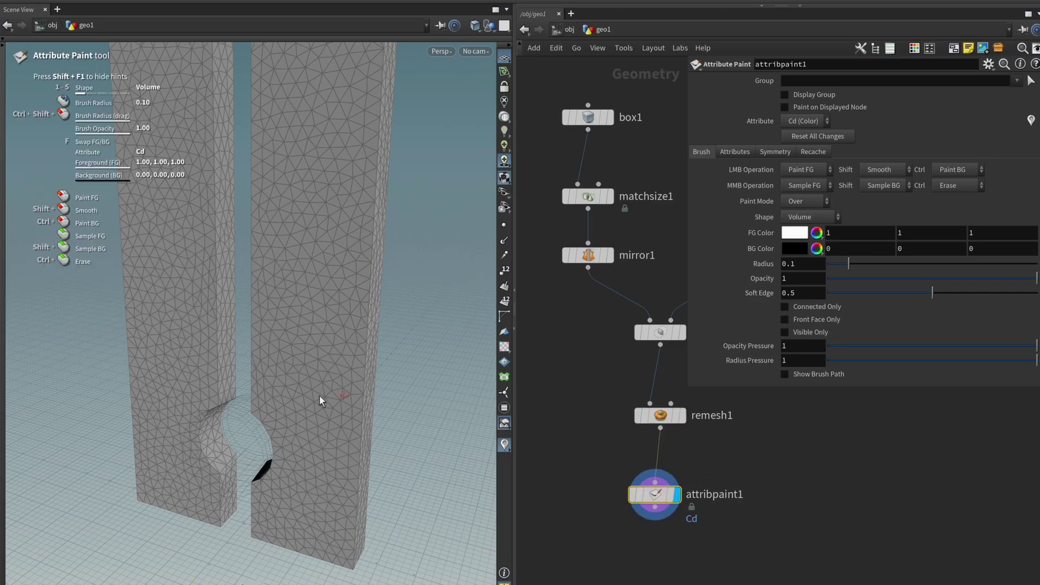
scroll(279, 483, "up", 10)
scroll(280, 483, "up", 6)
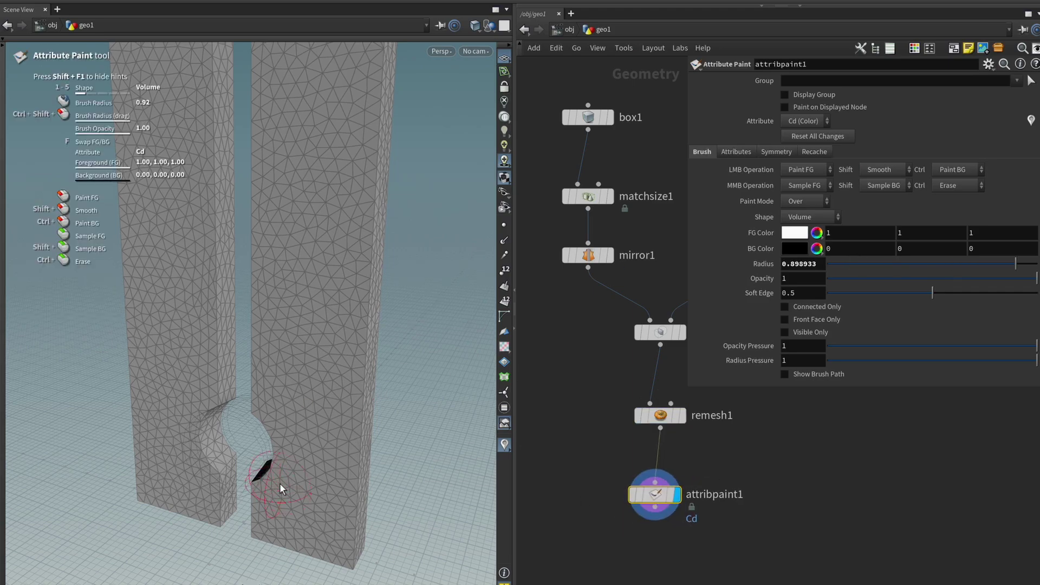
key("f")
mouse_move(262, 486)
left_mouse_down("alt")
mouse_move(255, 405)
mouse_move(418, 425)
mouse_move(301, 424)
mouse_move(269, 334)
mouse_move(262, 400)
mouse_move(274, 298)
mouse_move(275, 443)
mouse_move(298, 236)
left_mouse_up("alt")
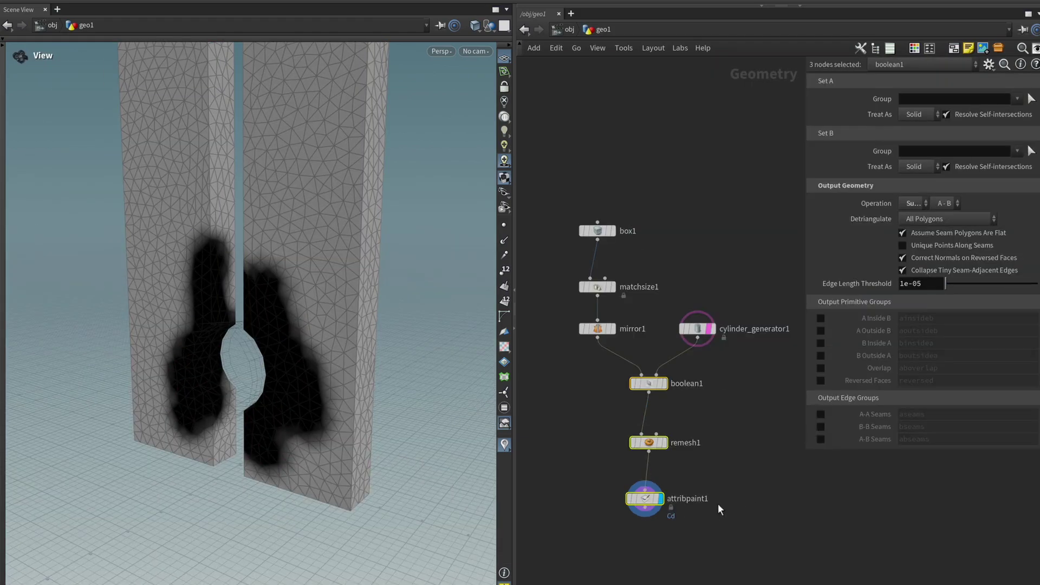
- Align and evenly space the nodes in the network, from the box down to the paint node
middle_click_drag(717, 503, 727, 489)
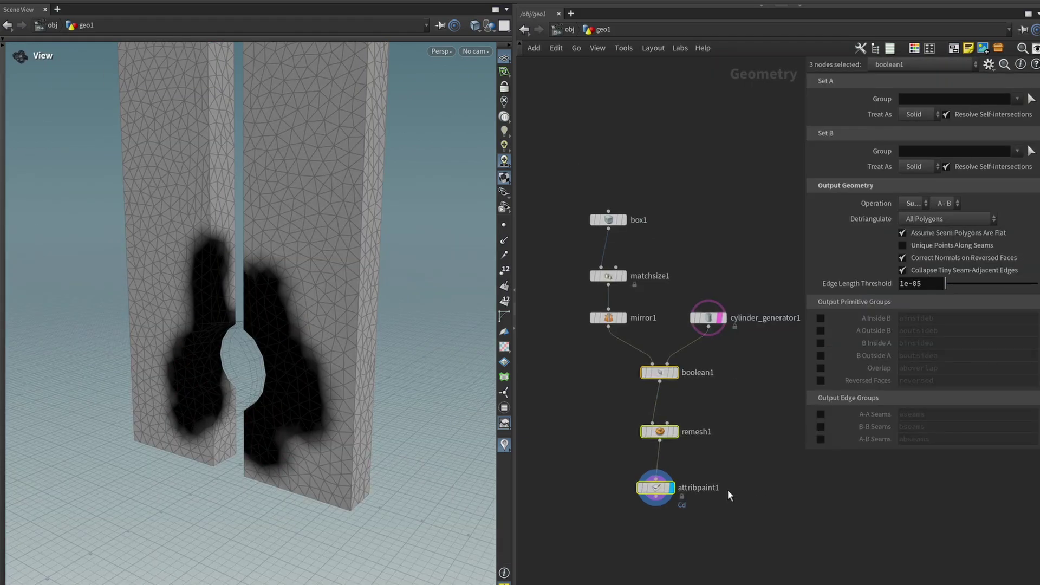
mouse_move(660, 488)
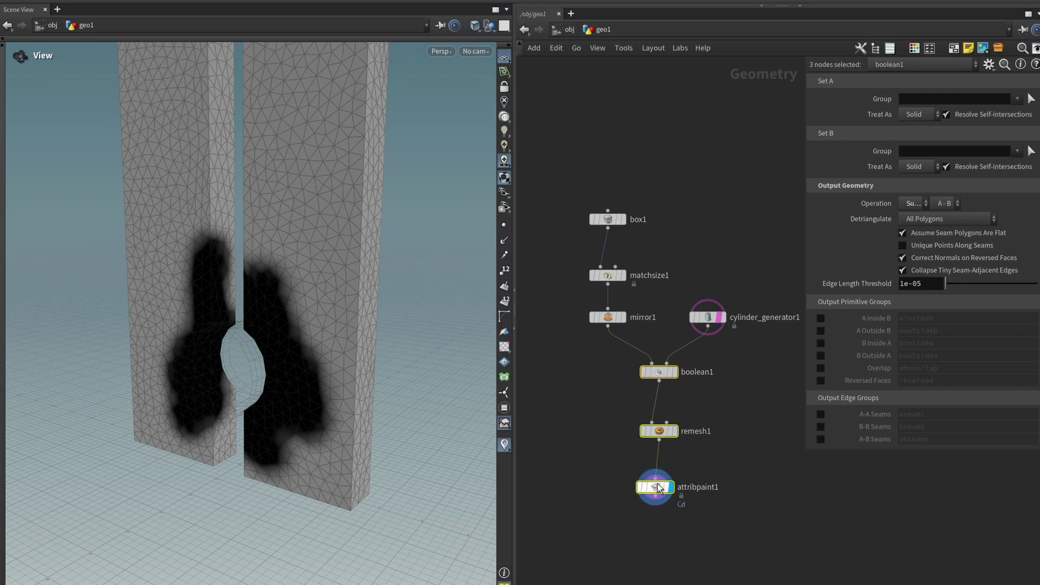
left_click_drag(656, 489, 668, 296)
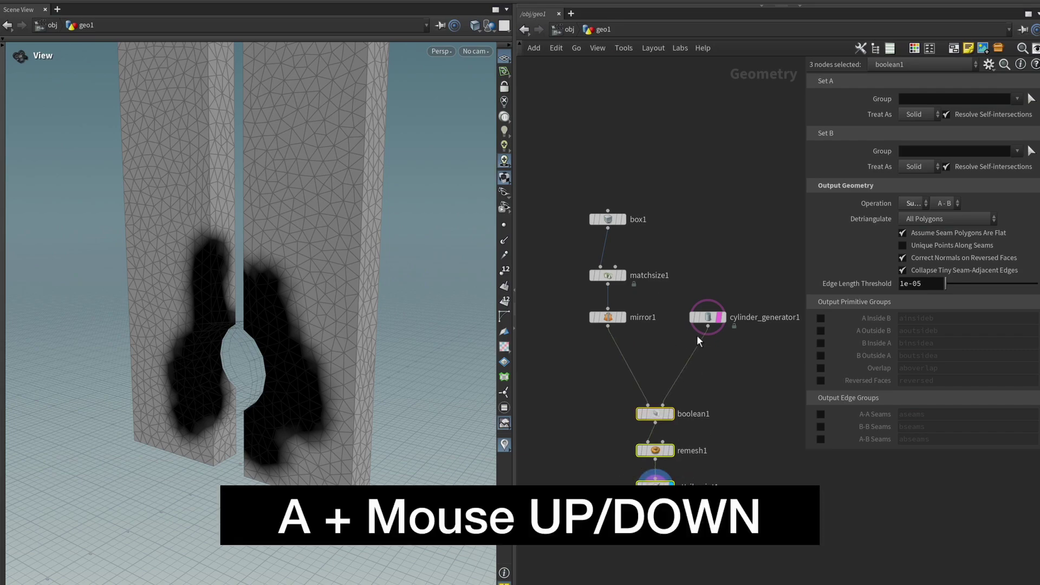
left_click_drag(609, 222, 652, 208)
left_click(655, 414)
left_click_drag(740, 520, 580, 233)
left_click_drag(703, 512, 675, 409)
middle_click_drag(675, 409, 697, 452)
left_click(698, 453)
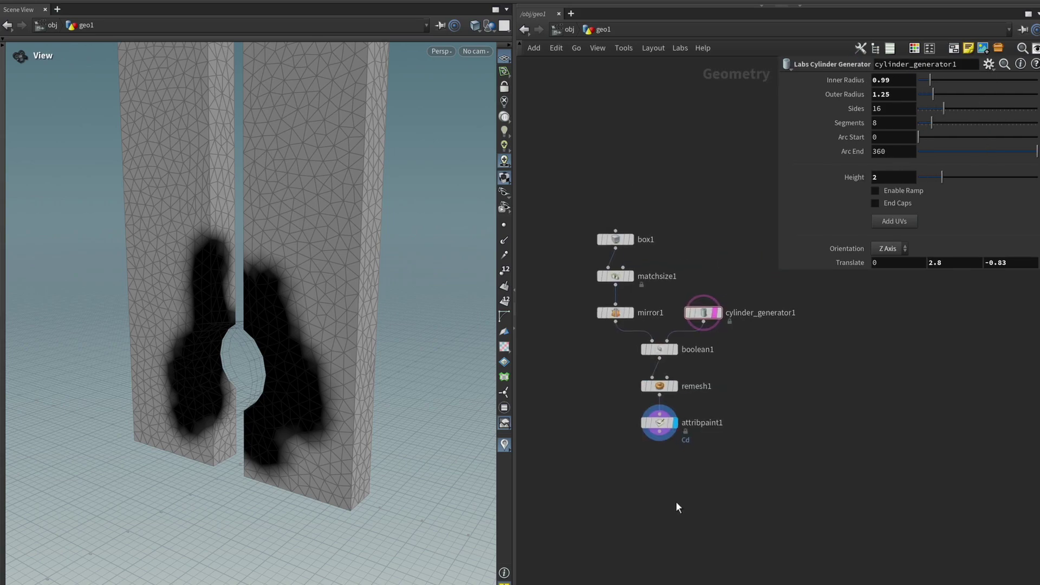
- Add a Null after the attribute paint node, display it, and name it IN_Mesh
key("Tab")
key("Escape")
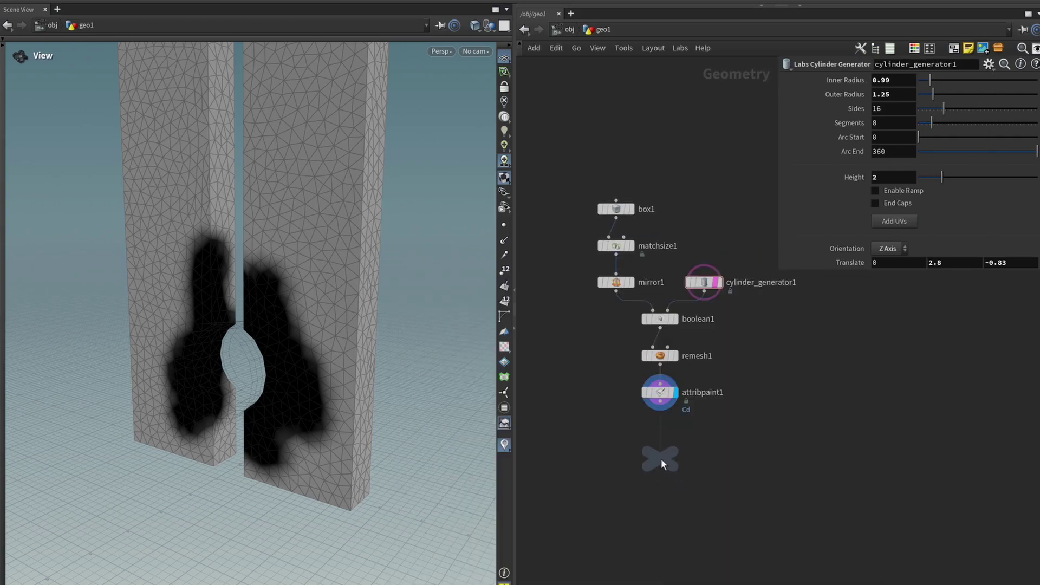
left_click(661, 458)
scroll(677, 444, "up", 3)
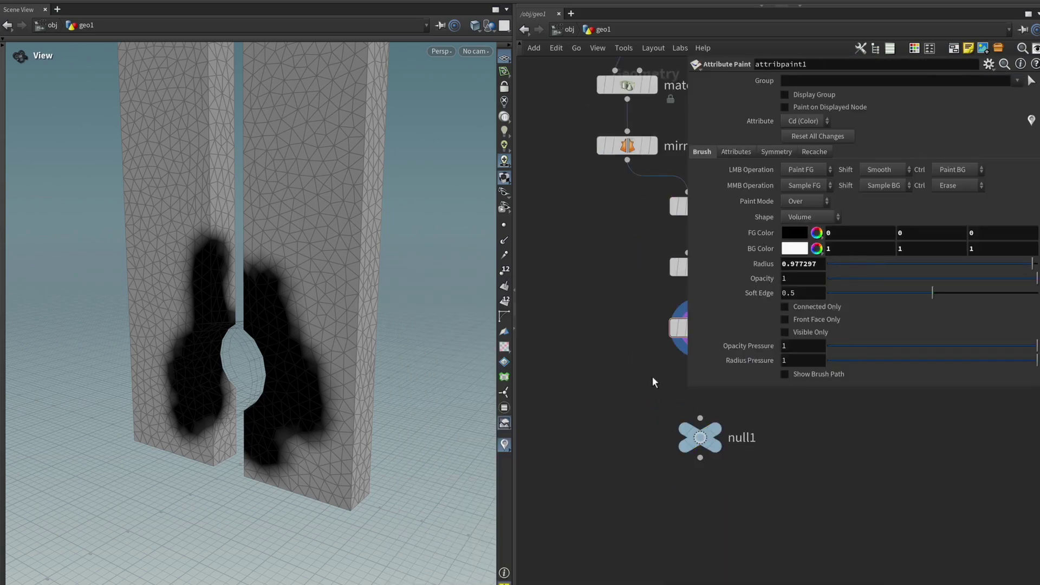
double_click(669, 444)
type("In_M")
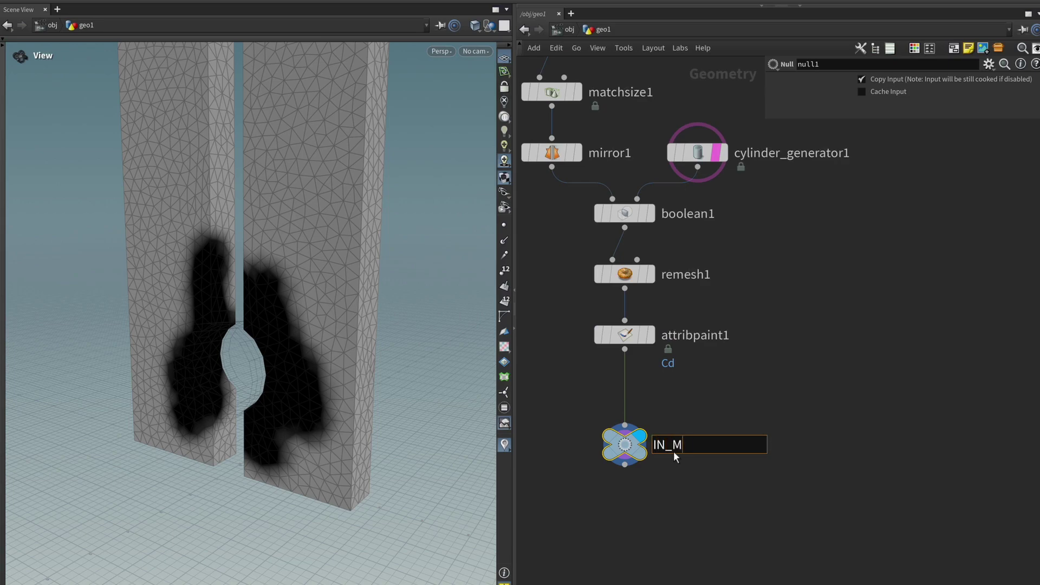
type("esh")
key("Return")
- Add an Attribute Wrangle below IN_Mesh, connect it to the null's output, and display it
scroll(646, 203, "down", 3)
key("Tab")
left_click(796, 288)
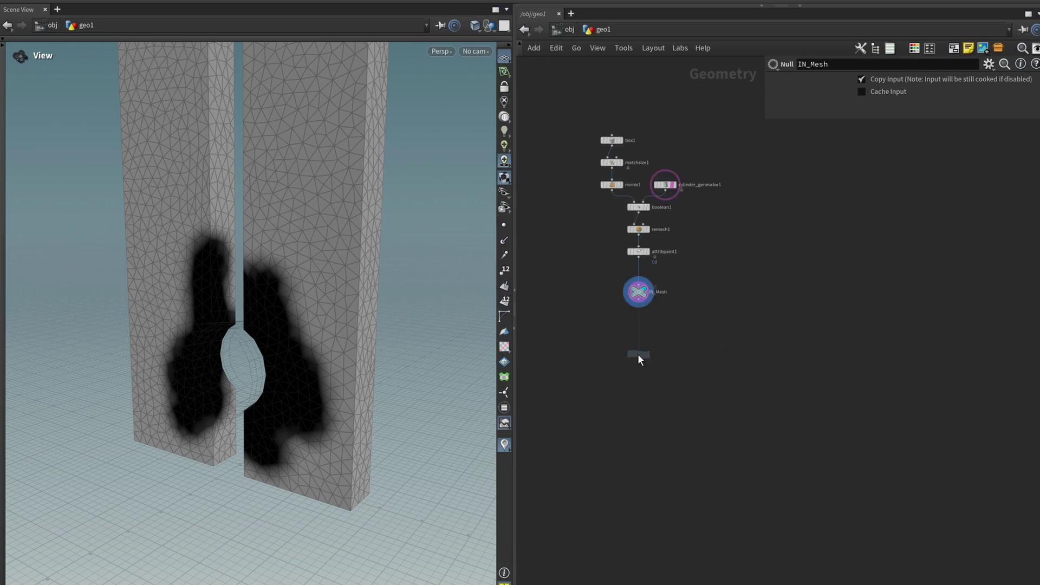
scroll(638, 356, "up", 3)
left_click(660, 337)
left_click_drag(226, 397, 274, 364)
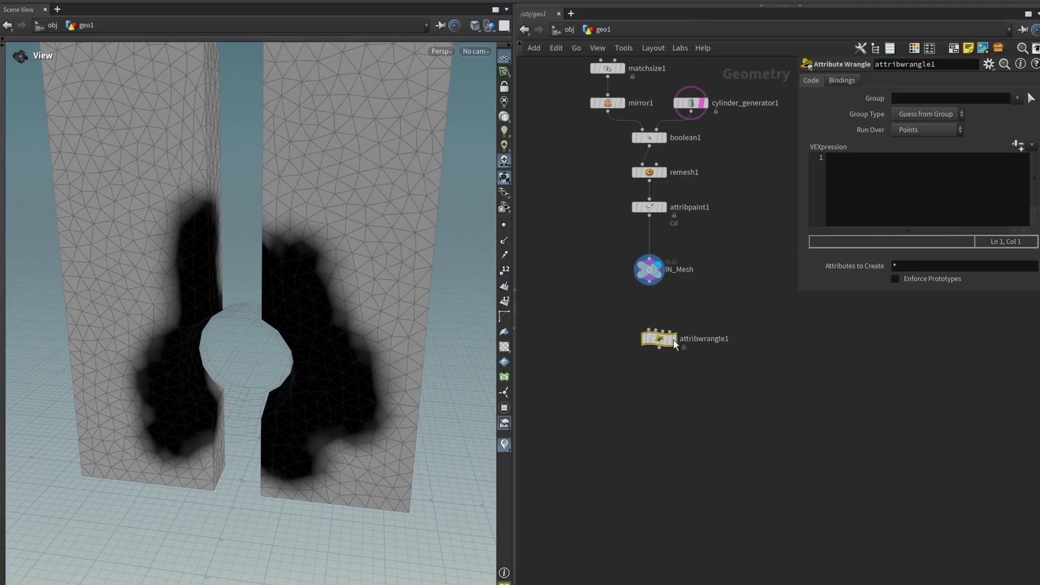
left_click_drag(674, 344, 664, 347)
left_click_drag(649, 286, 641, 332)
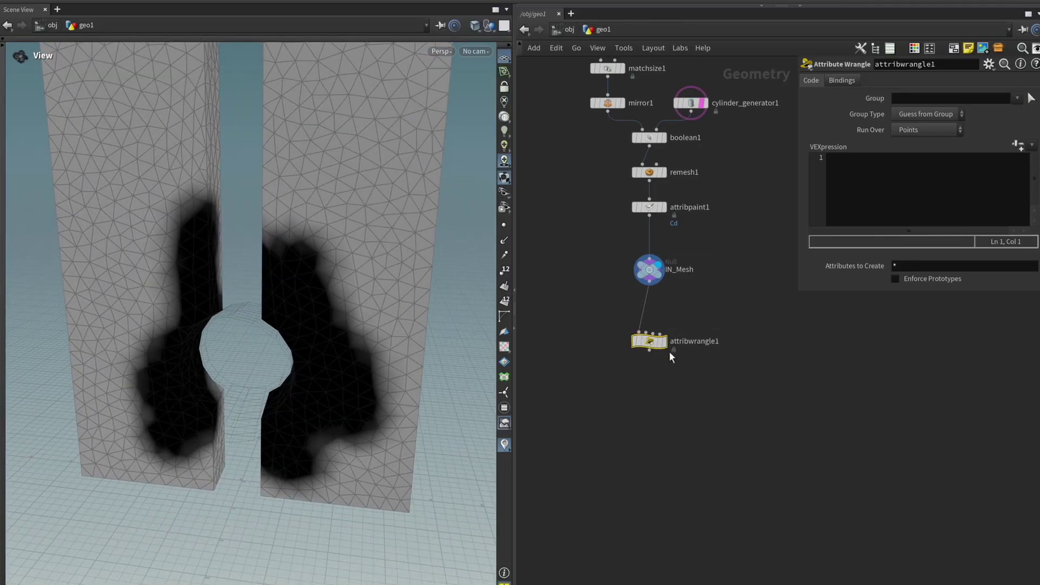
left_click(664, 342)
double_click(685, 342)
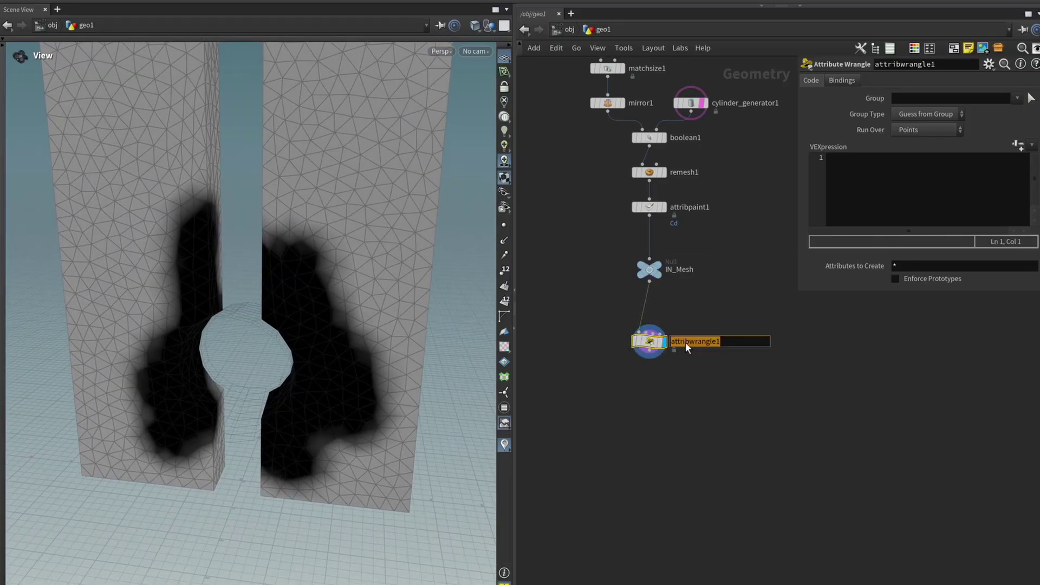
type("color_to_mask")
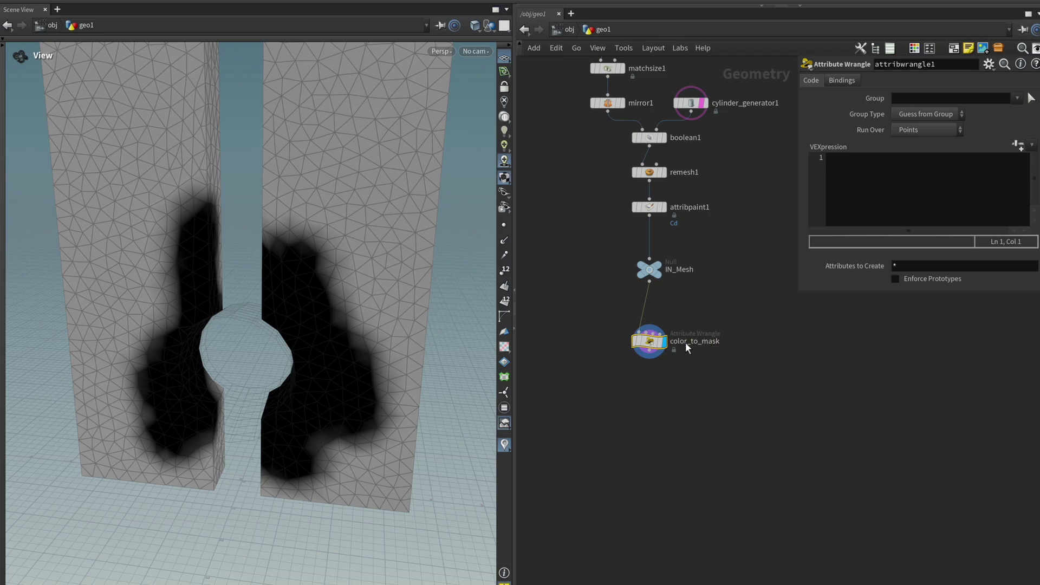
key("Return")
left_click(846, 199)
type("@mask =")
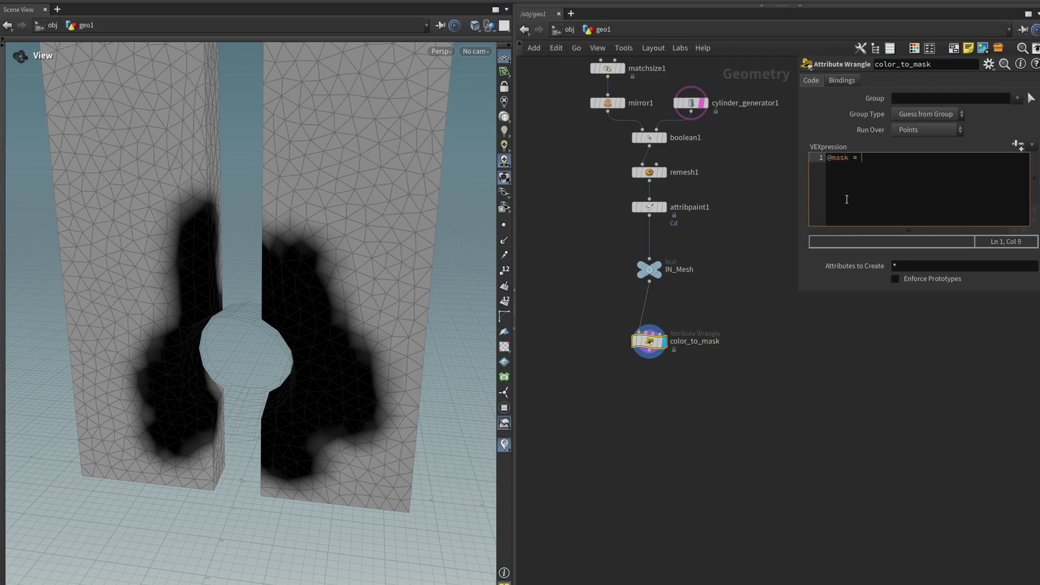
type(" @Cd;")
- Turn on visualization of the mask point attribute from the color_to_mask node's information
left_click(623, 342)
left_click(812, 286)
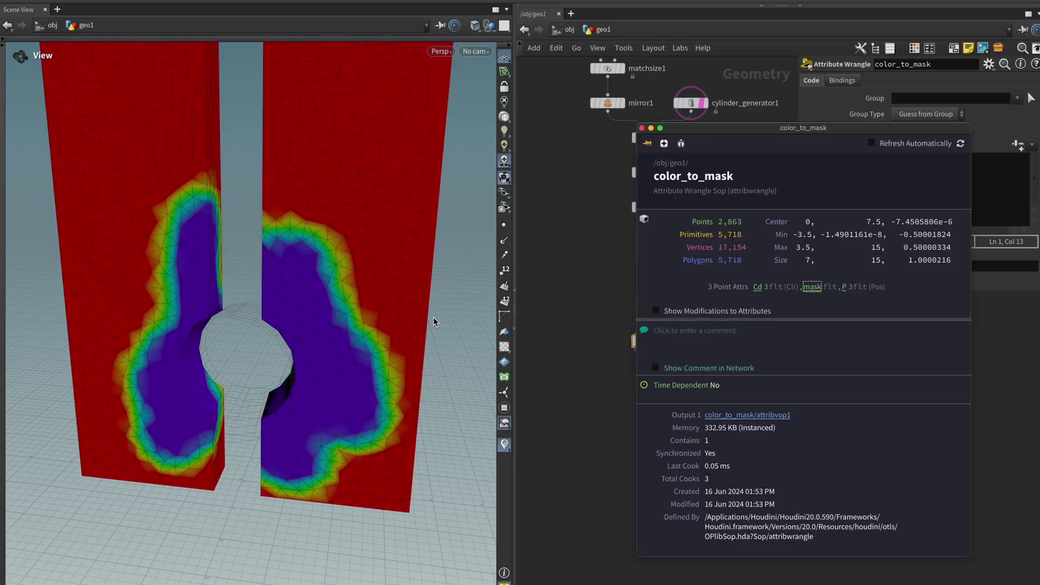
left_click_drag(435, 318, 350, 365)
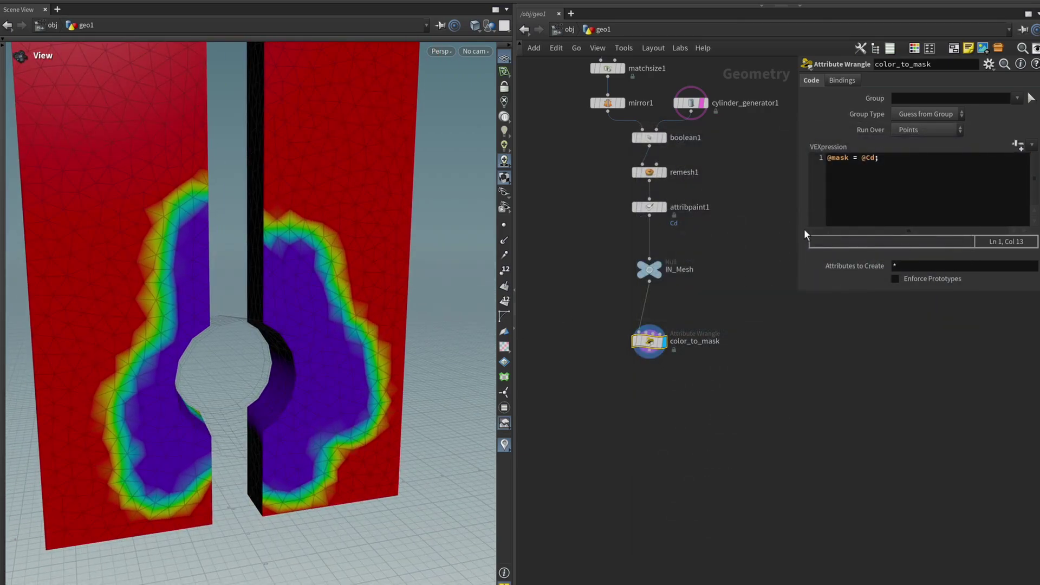
left_click(861, 159)
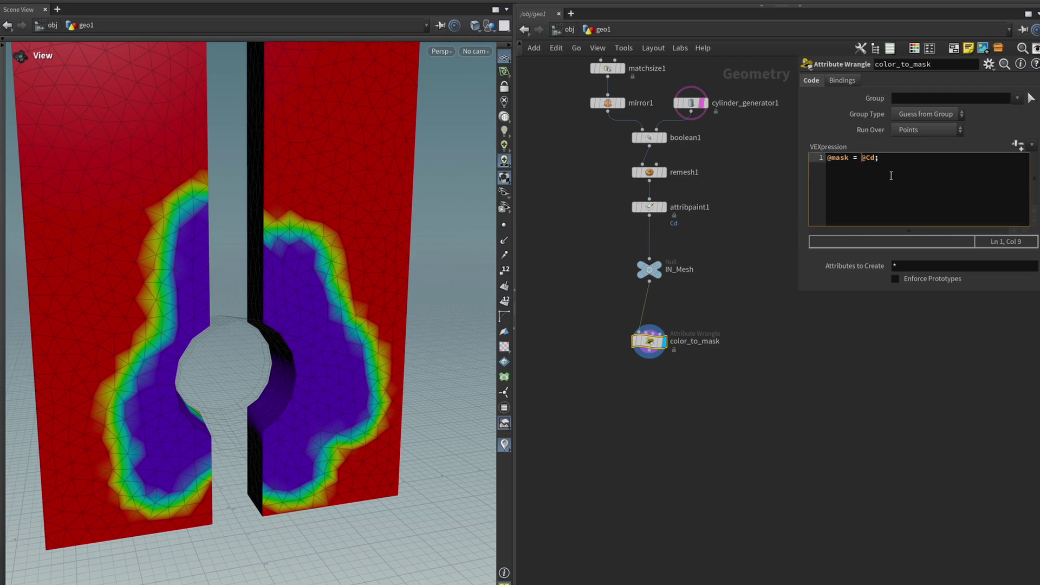
type("1-")
key("BackSpace")
key("Return")
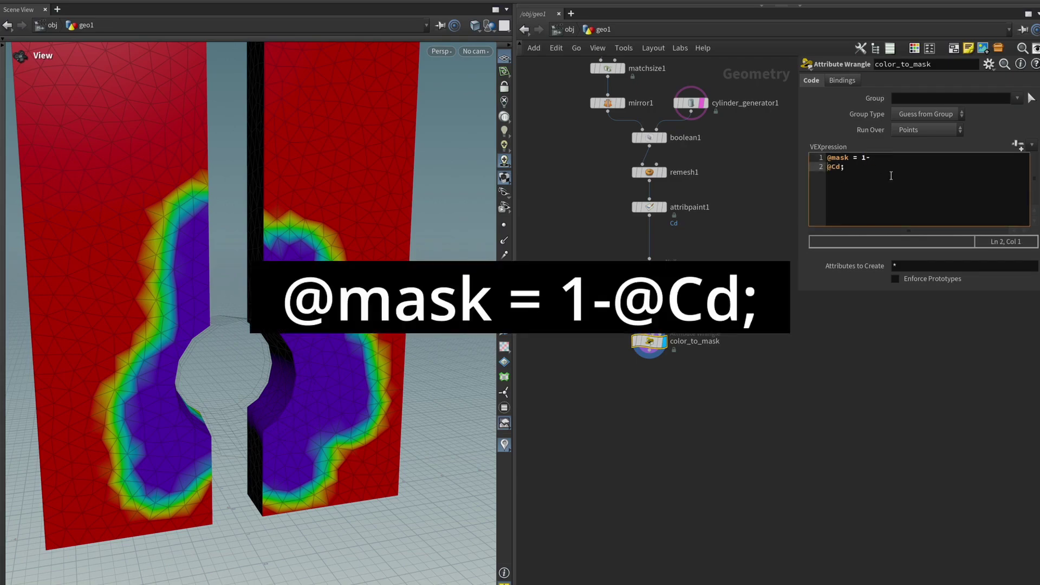
key("BackSpace")
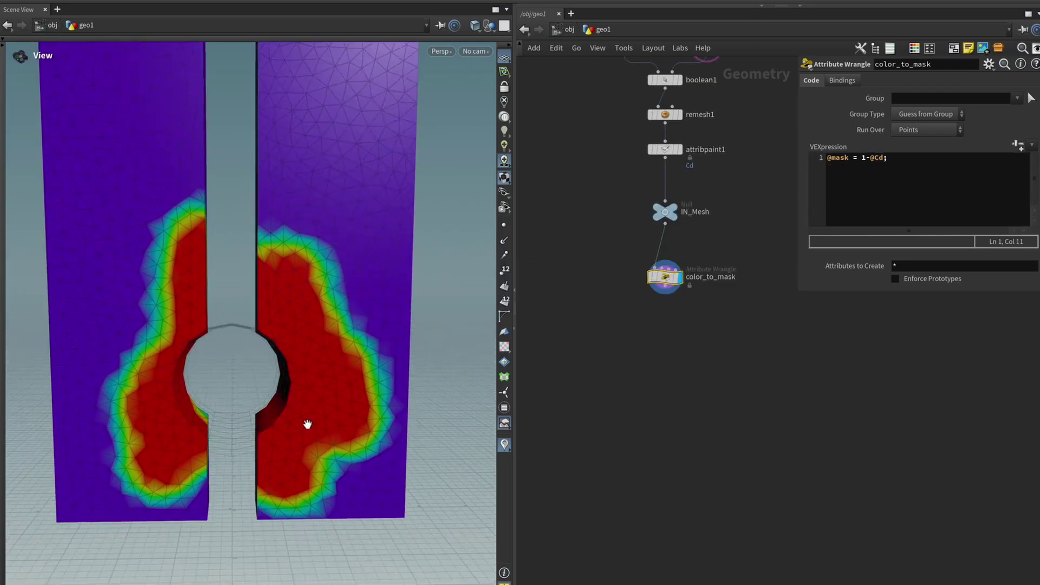
- Examine the mask around the circular cut-out on both pillars from several angles and distances
left_click_drag(304, 423, 285, 444)
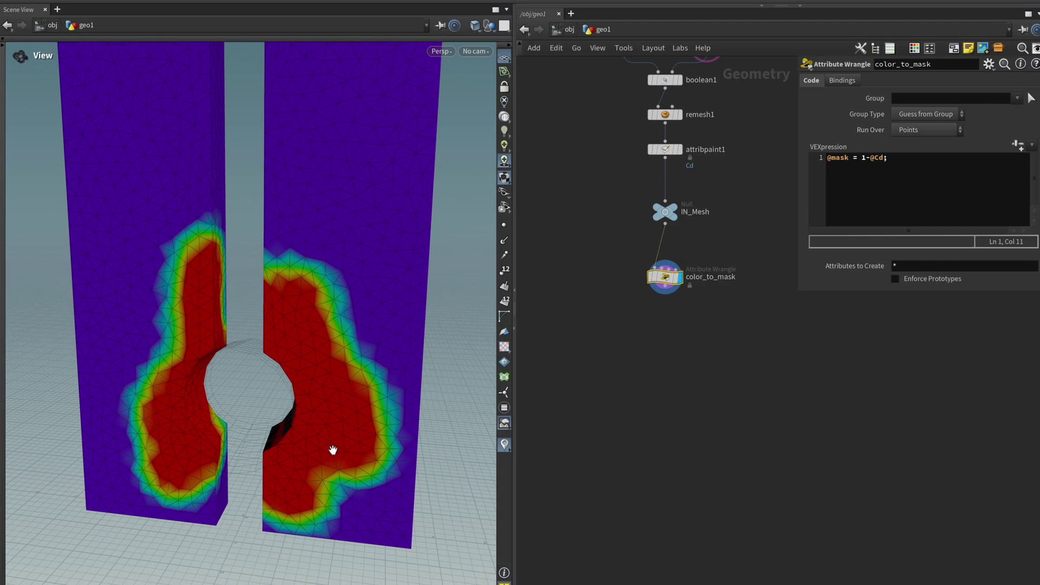
left_click_drag(272, 499, 286, 511)
right_click_drag(285, 511, 390, 513)
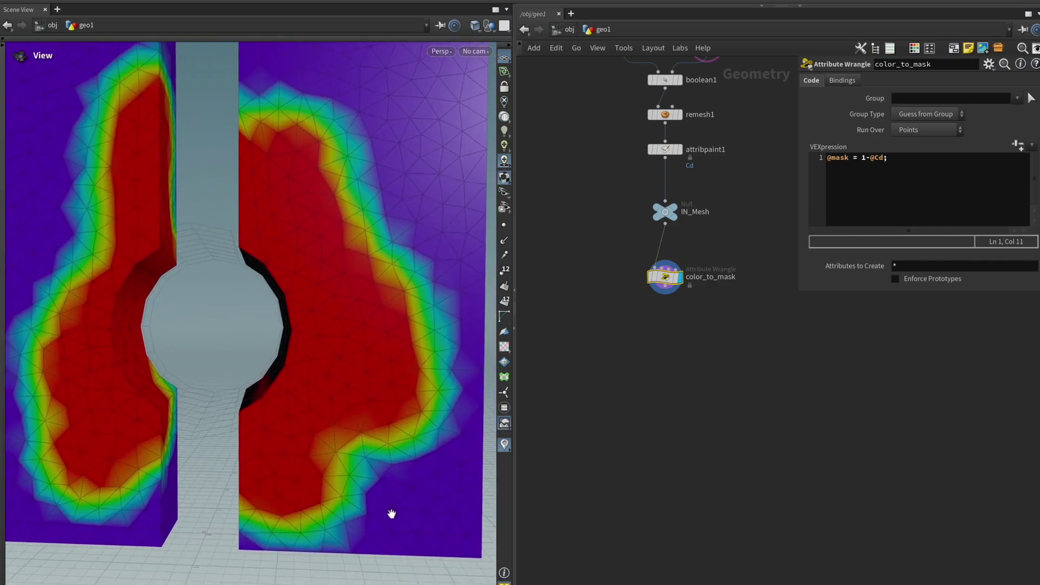
left_click_drag(343, 534, 320, 514)
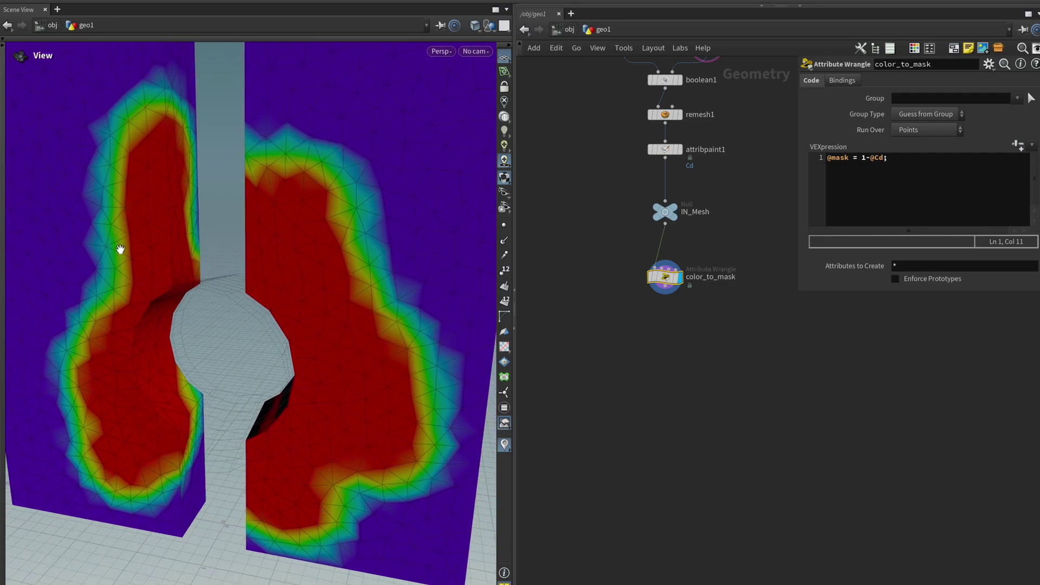
right_click_drag(148, 273, 204, 425)
mouse_move(205, 424)
left_mouse_down()
mouse_move(271, 407)
mouse_move(277, 388)
left_mouse_up()
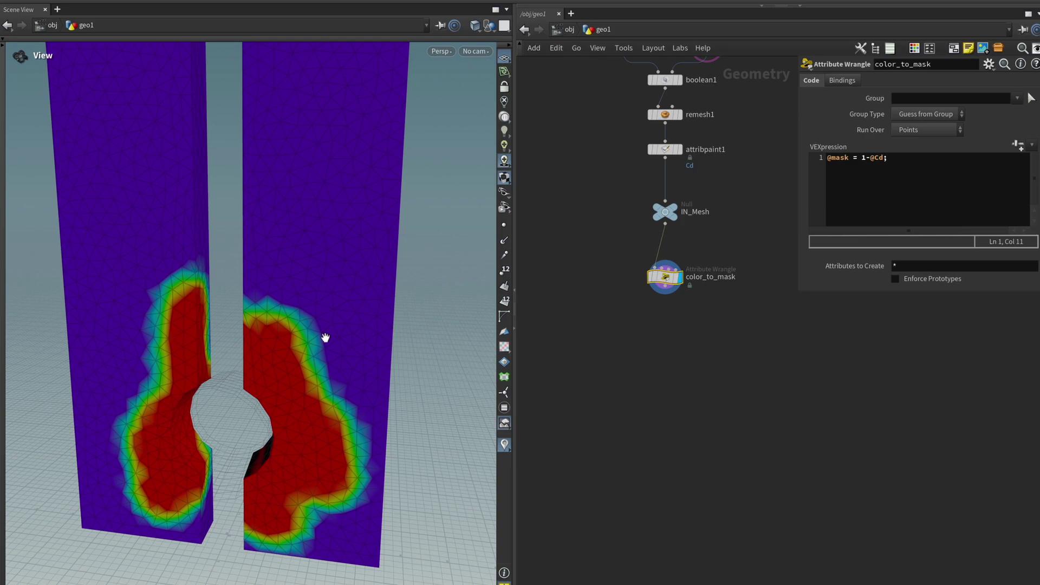
mouse_move(305, 320)
left_mouse_down()
mouse_move(336, 302)
mouse_move(319, 313)
mouse_move(379, 330)
left_mouse_up()
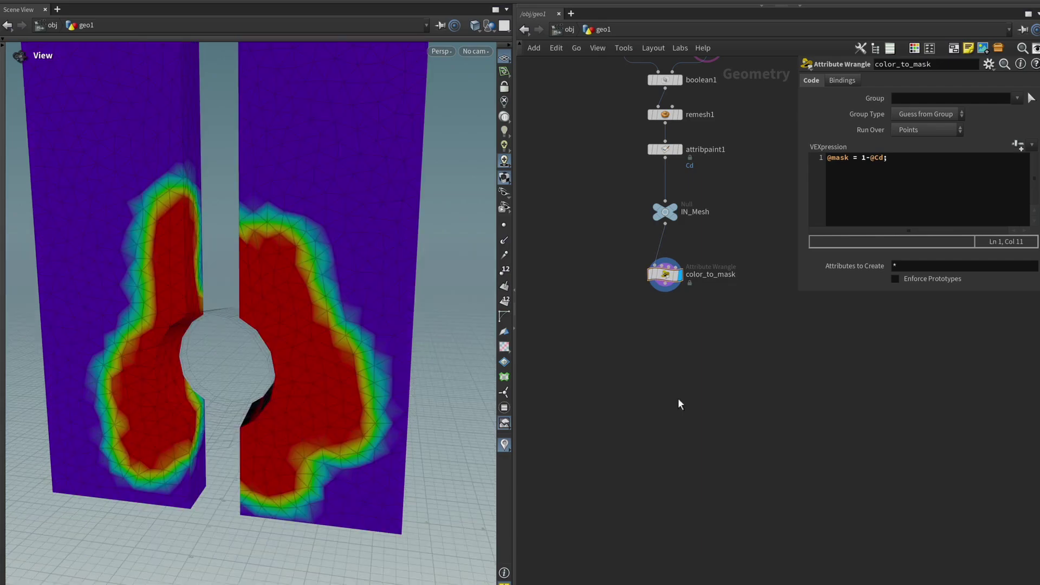
- Add a Scatter node, connect it to the color_to_mask output, and display it
key("Tab")
key("Return")
left_click(592, 372)
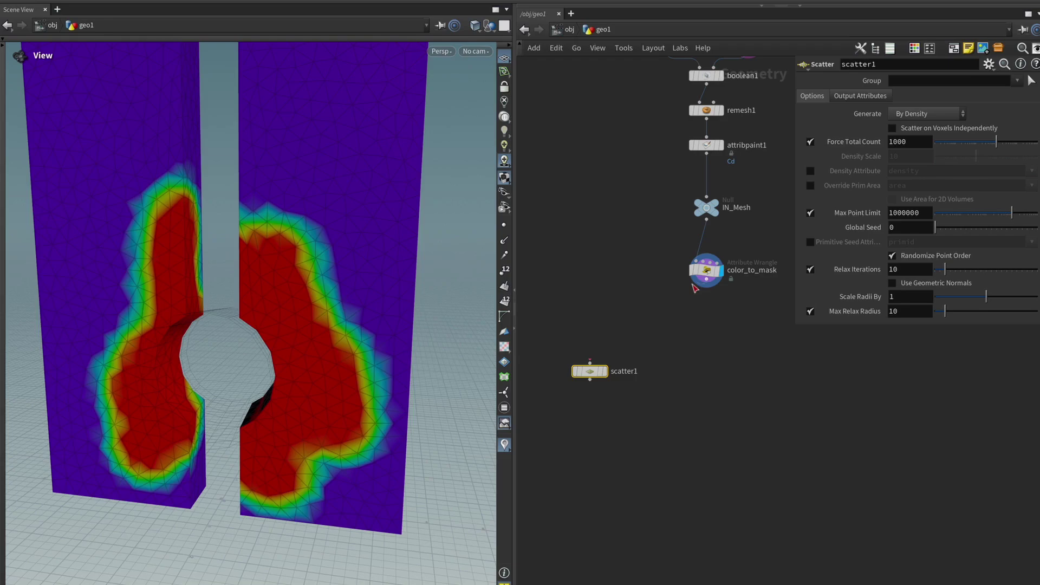
left_click_drag(695, 287, 589, 362)
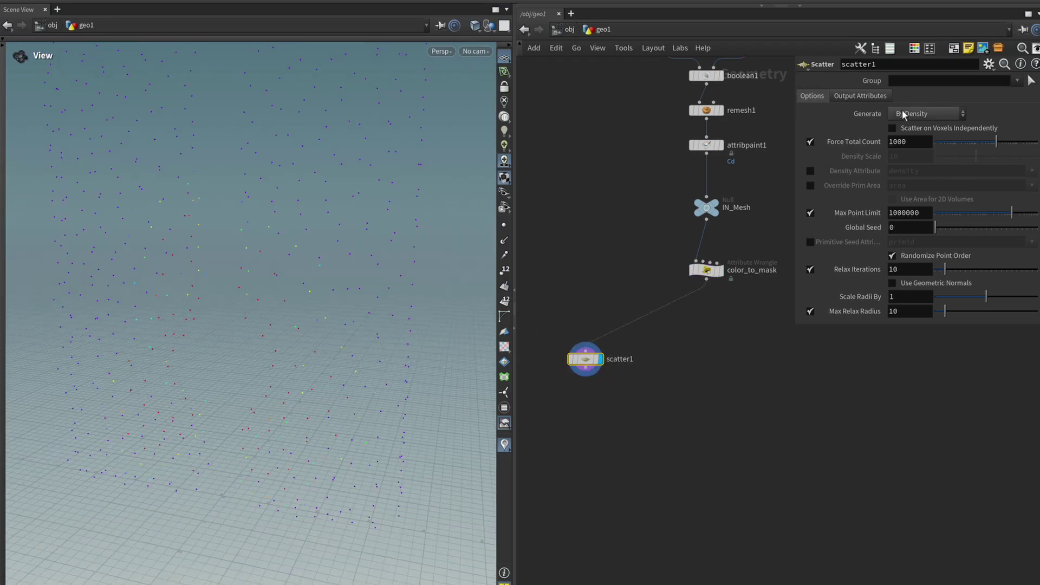
- Enable the scatter's density attribute and set it to mask
left_click(814, 173)
left_click(958, 176)
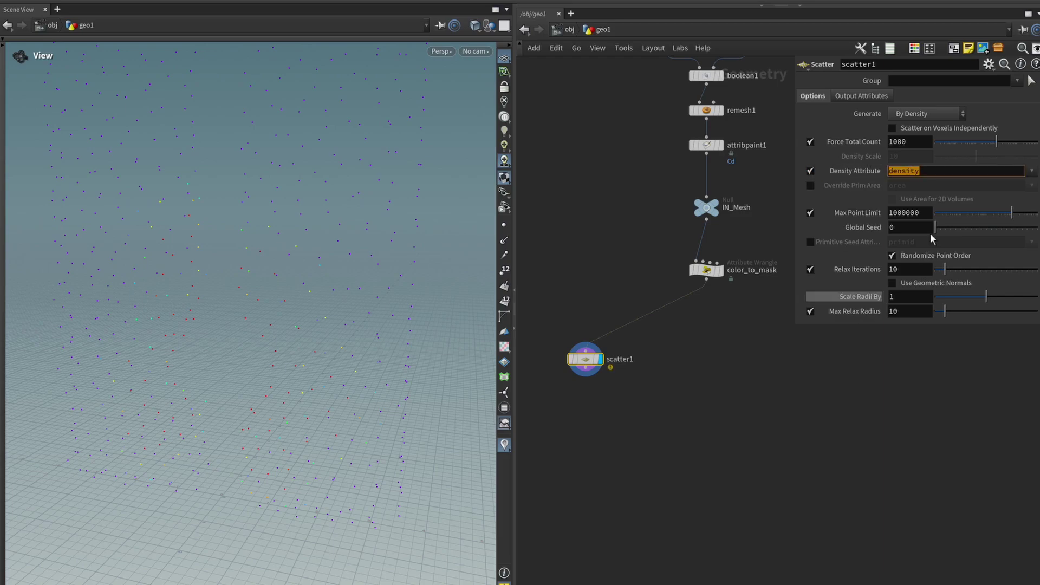
left_click(936, 174)
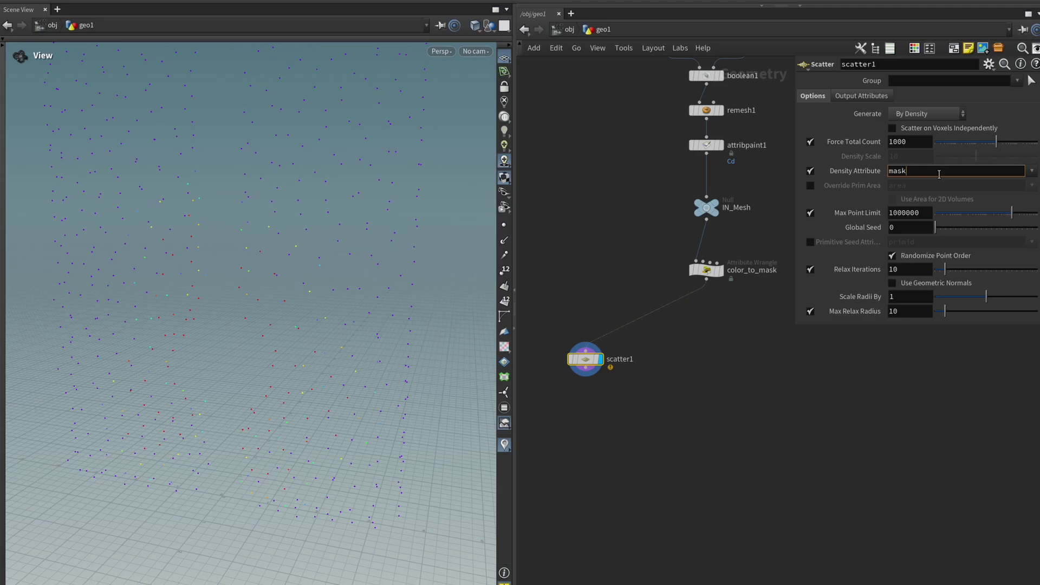
type("mask")
key("Return")
left_click_drag(325, 397, 350, 412)
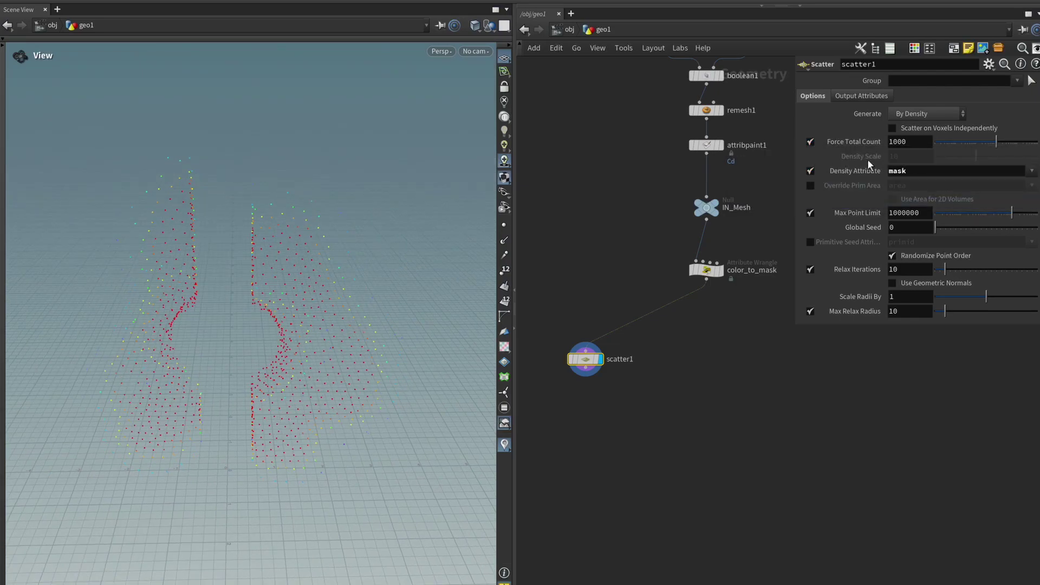
- Disable the scatter's forced total count and set its density scale to 100
mouse_move(993, 148)
left_mouse_down()
mouse_move(972, 146)
mouse_move(985, 146)
left_mouse_up()
left_click(810, 142)
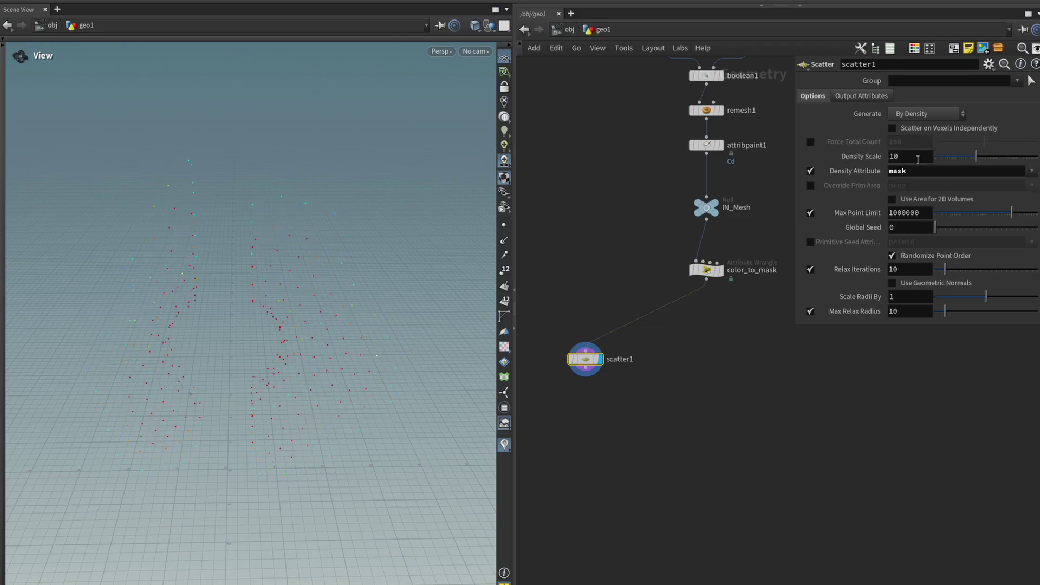
left_click(911, 157)
type("100")
key("Return")
left_click_drag(347, 244, 358, 223)
- Add a Copy to Points node below the scatter node
key("Tab")
left_click(622, 408)
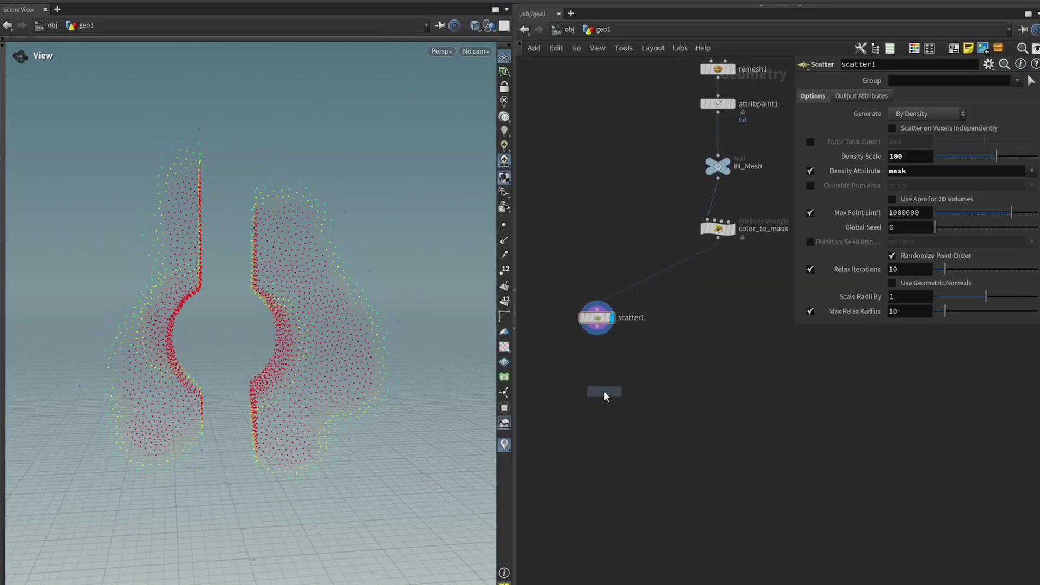
left_click(635, 398)
- Add a Sphere as the copy source, connect the scatter as target points, and display the Copy to Points node
key("Tab")
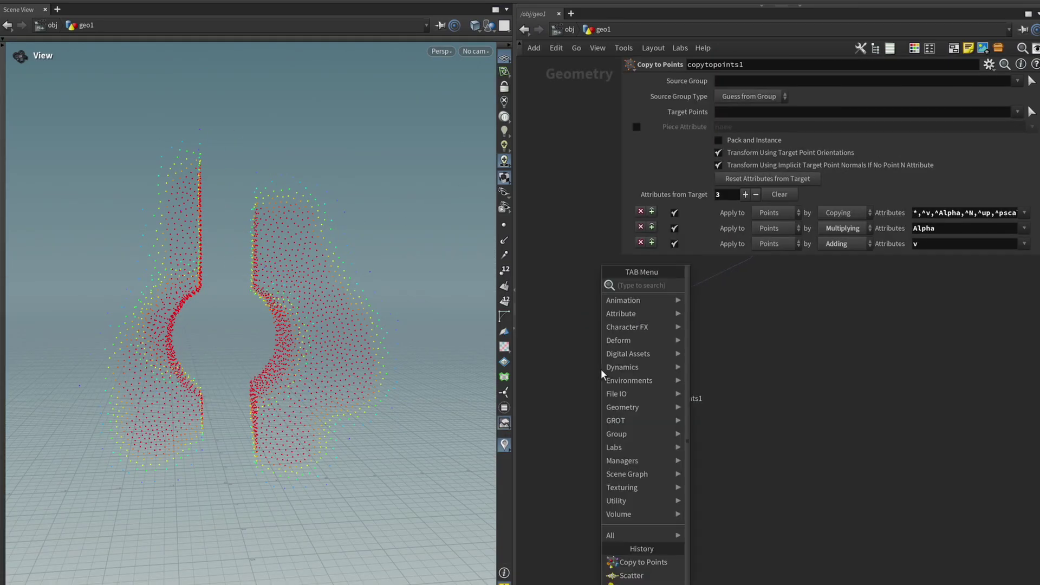
type("sphere")
key("Return")
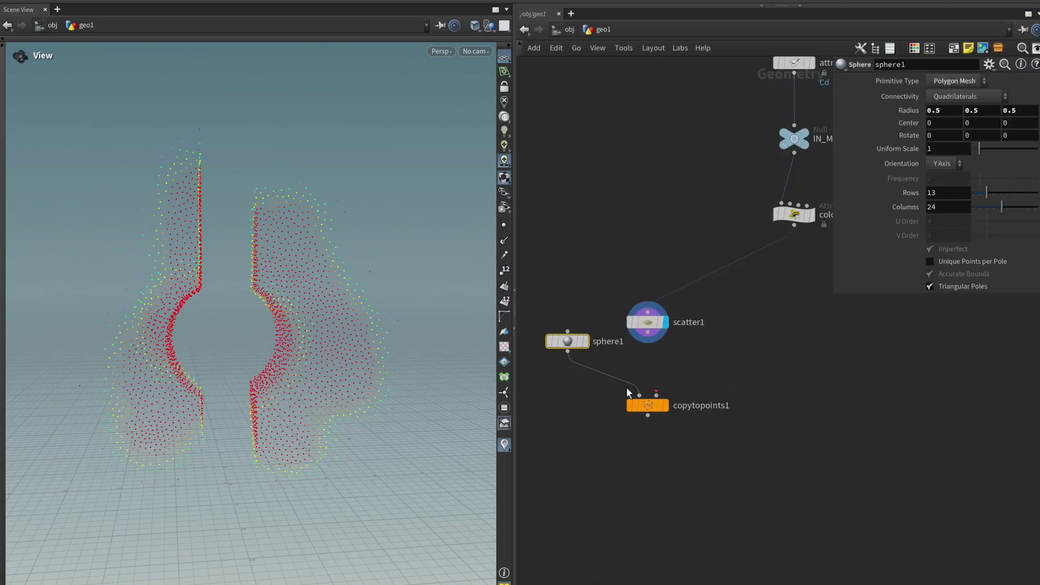
left_click_drag(648, 332, 657, 395)
left_click(666, 405)
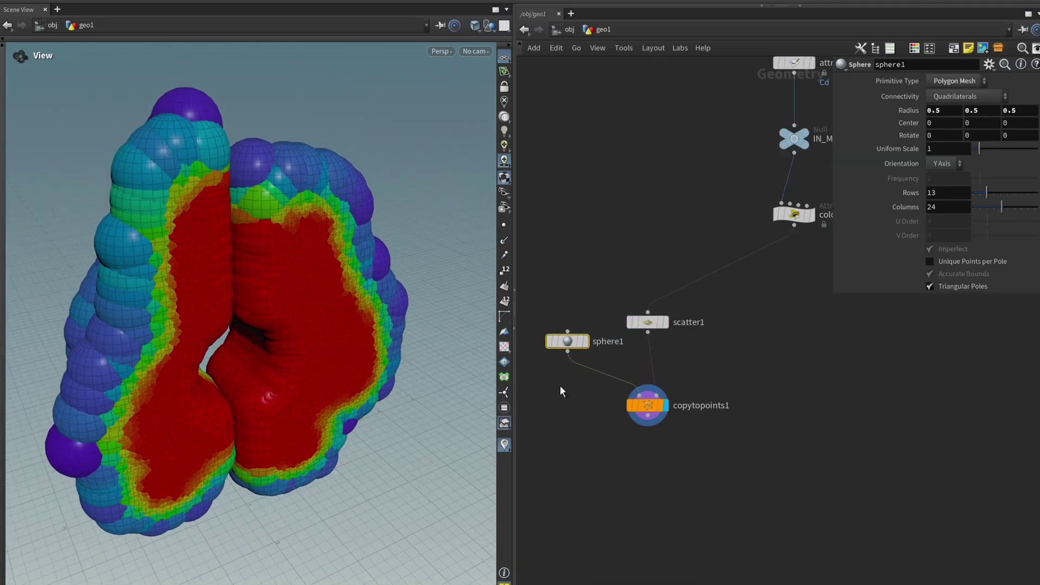
- Set the sphere's uniform scale to 0.3
left_click_drag(554, 404, 567, 308)
left_click(952, 154)
key("Return")
left_click(953, 154)
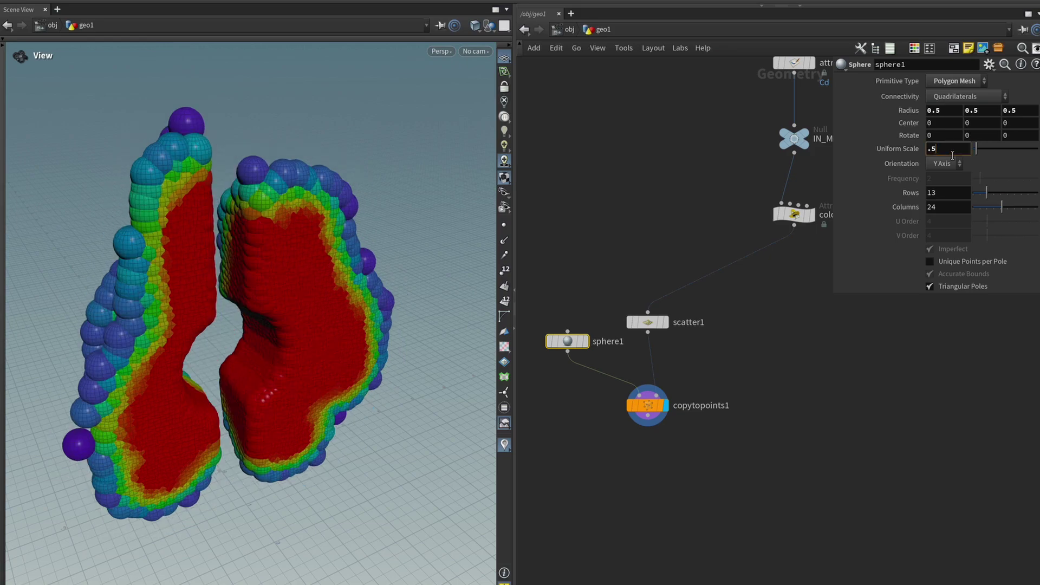
key("Return")
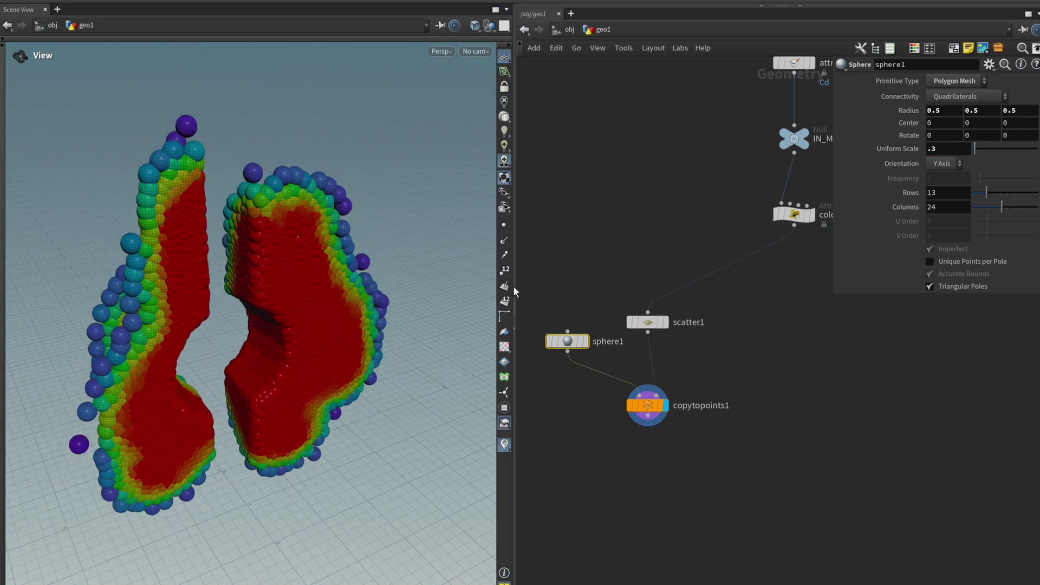
- Insert a Blast node between the scatter and Copy to Points nodes
left_click_drag(347, 312, 220, 320)
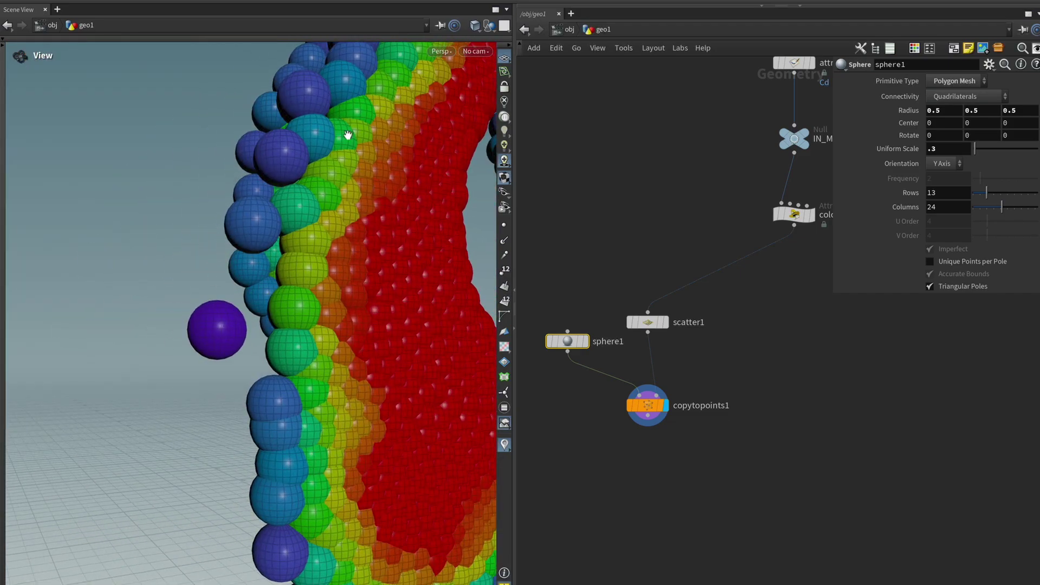
left_click_drag(348, 134, 114, 319)
key("Tab")
type("b")
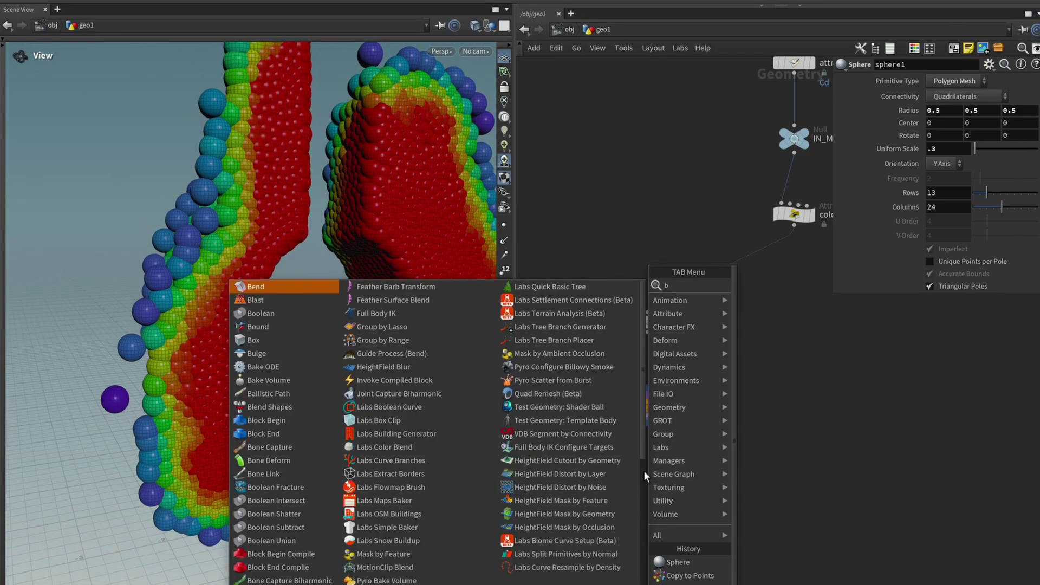
key("Return")
left_click(648, 372)
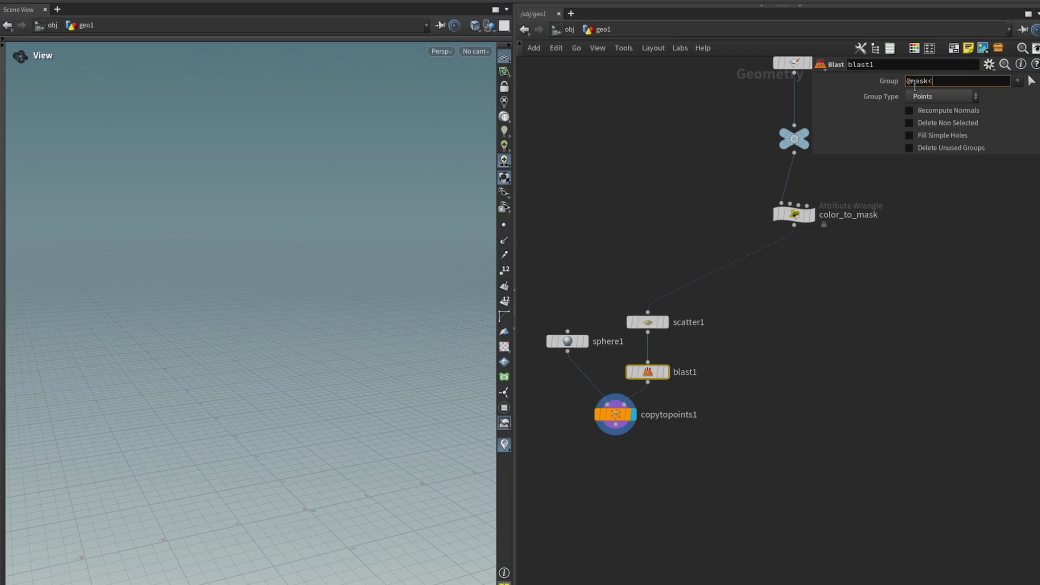
left_click(915, 86)
type("@mask<0.2")
key("Return")
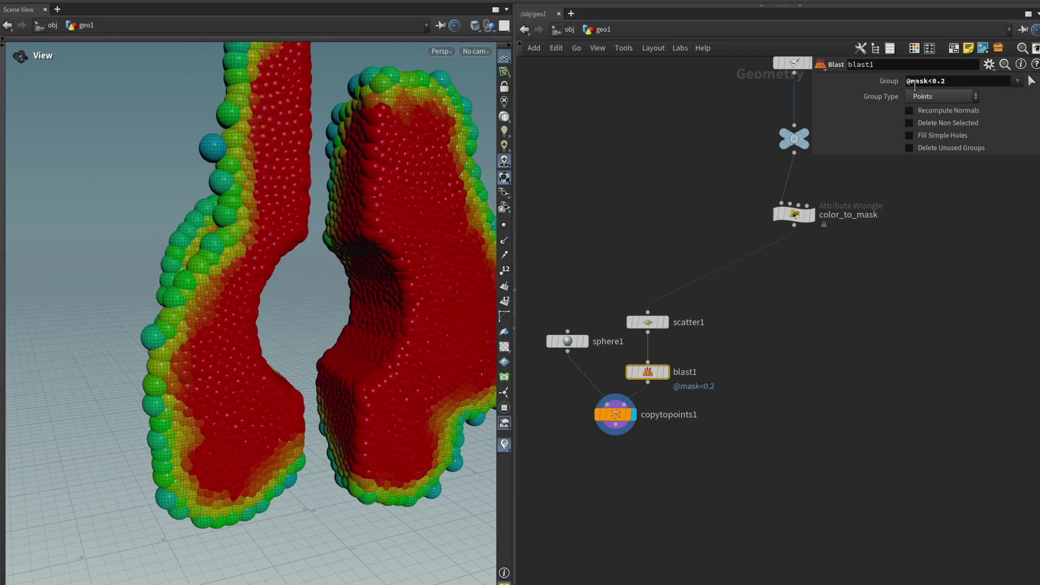
left_click(914, 85)
key("BackSpace")
type("3")
key("Return")
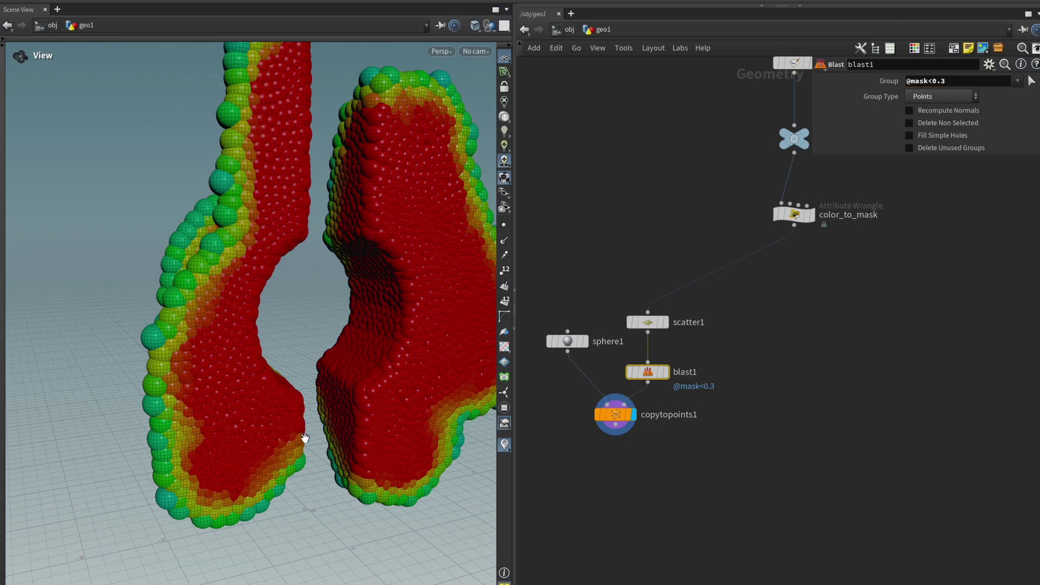
key("Tab")
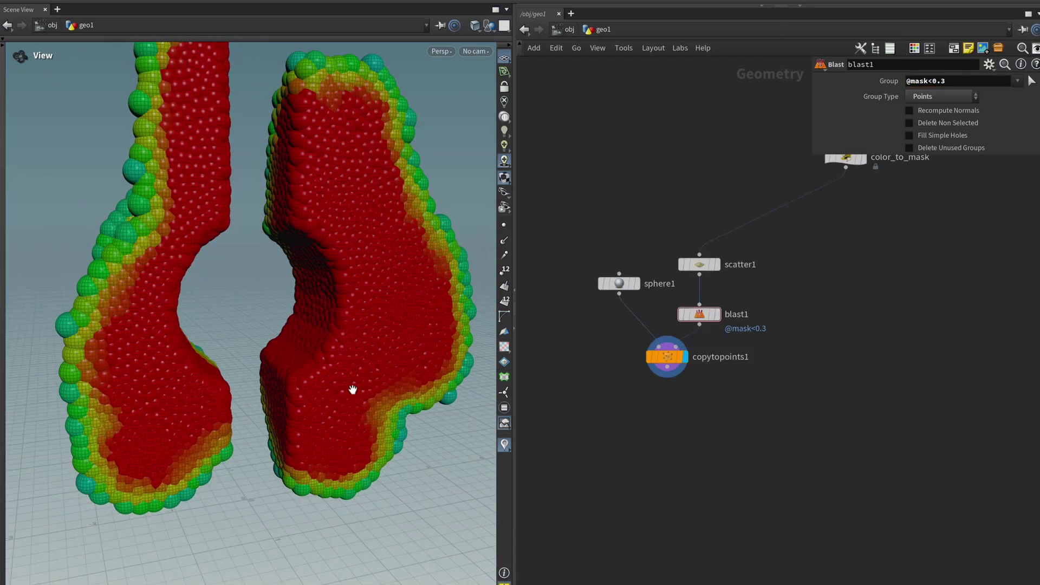
mouse_move(353, 390)
left_mouse_down()
mouse_move(388, 473)
mouse_move(373, 507)
mouse_move(348, 422)
mouse_move(413, 390)
mouse_move(364, 398)
left_mouse_up()
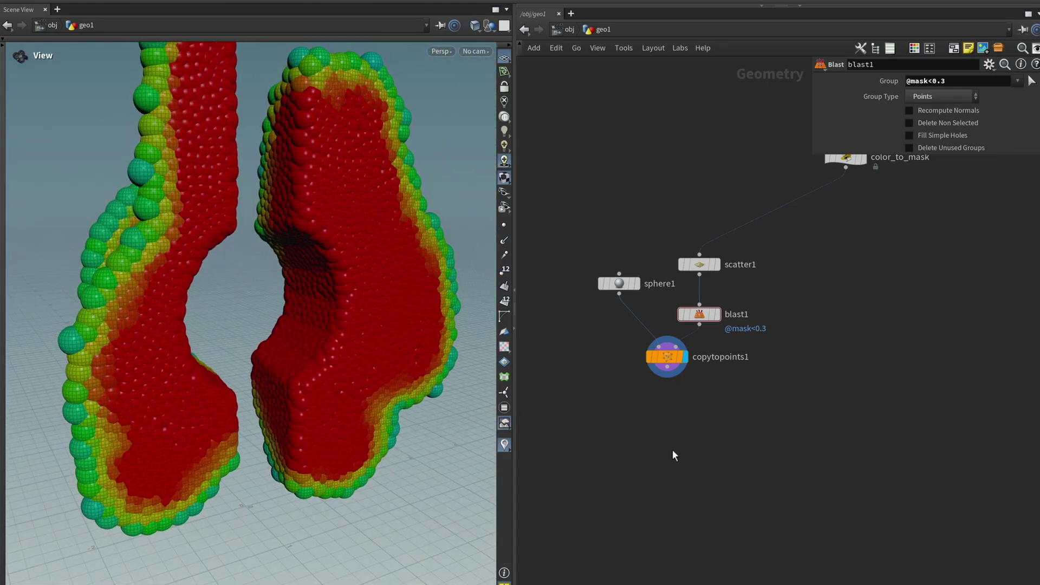
- Add a Labs Voxel Mesh (Remesh to Grid) node below the Copy to Points node and display it
key("Tab")
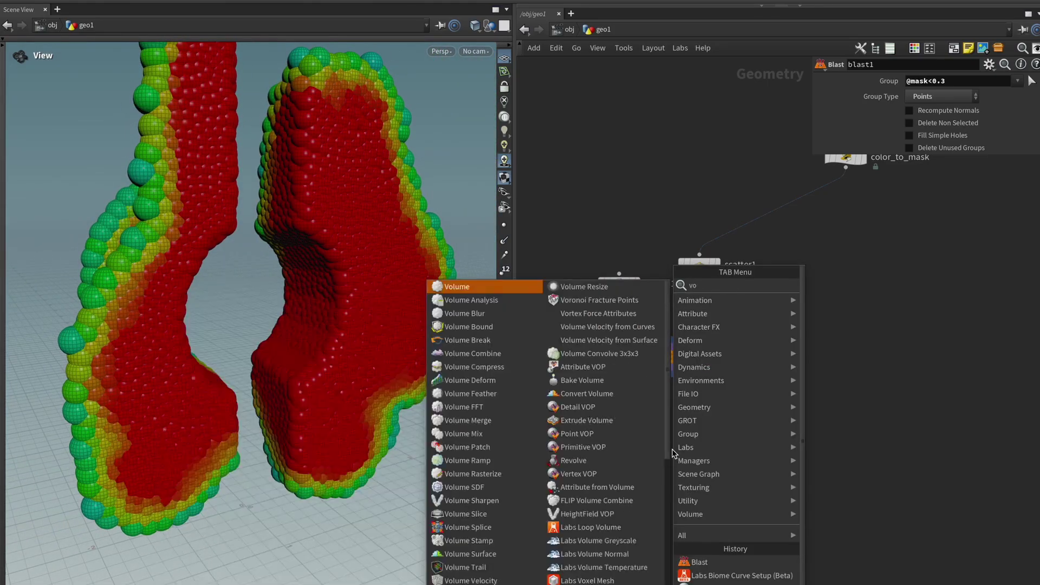
type("nul")
key("Return")
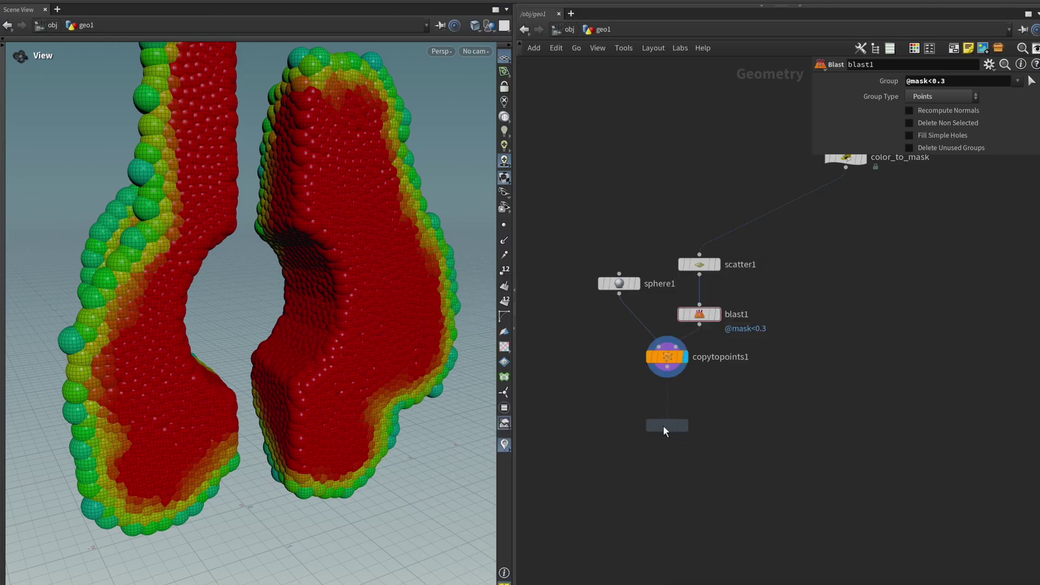
left_click(667, 426)
mouse_move(690, 430)
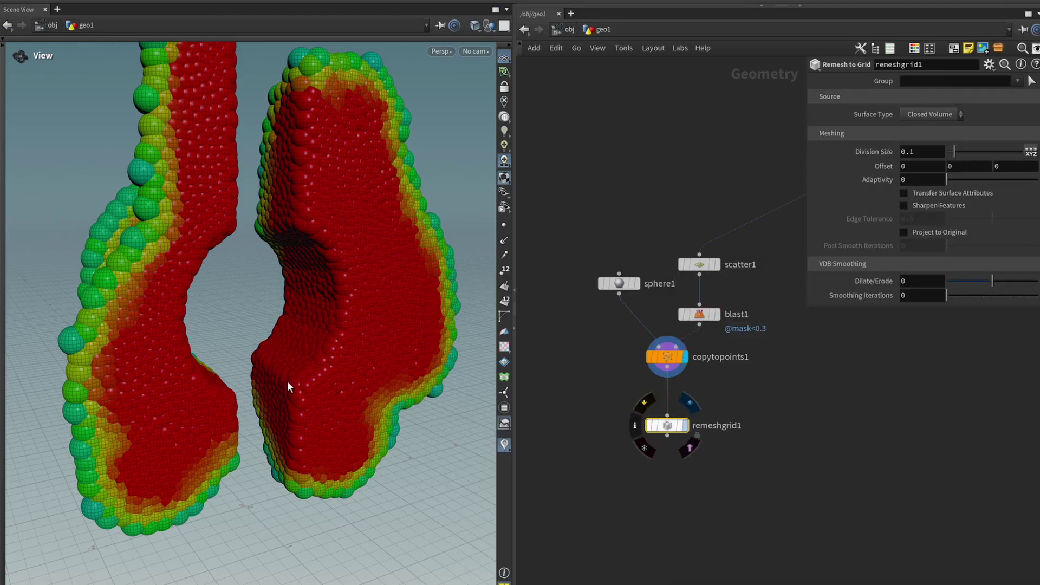
left_click_drag(279, 395, 276, 290)
scroll(654, 444, "down", 3)
- Add a Boolean that subtracts the remeshed spheres from the color_to_mask geometry, and display it
key("Tab")
type("boolea")
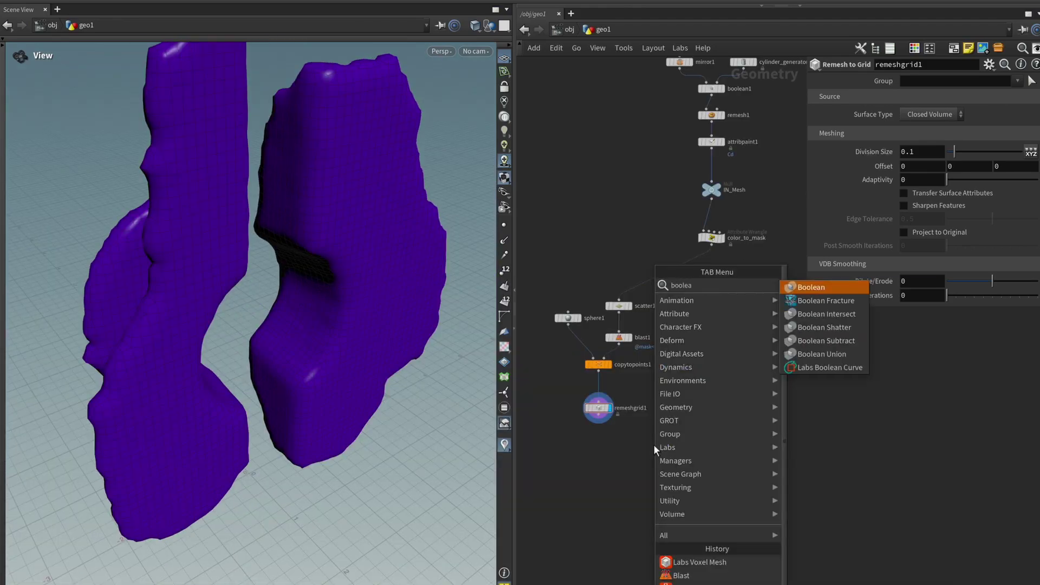
key("Return")
left_click(655, 474)
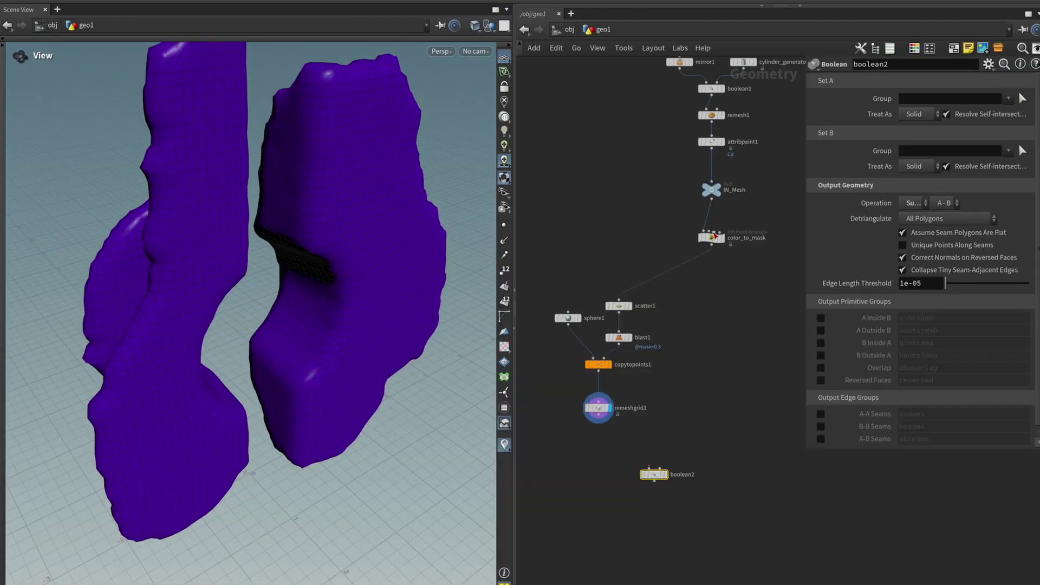
left_click_drag(715, 248, 667, 466)
left_click_drag(598, 416, 657, 469)
left_click(665, 475)
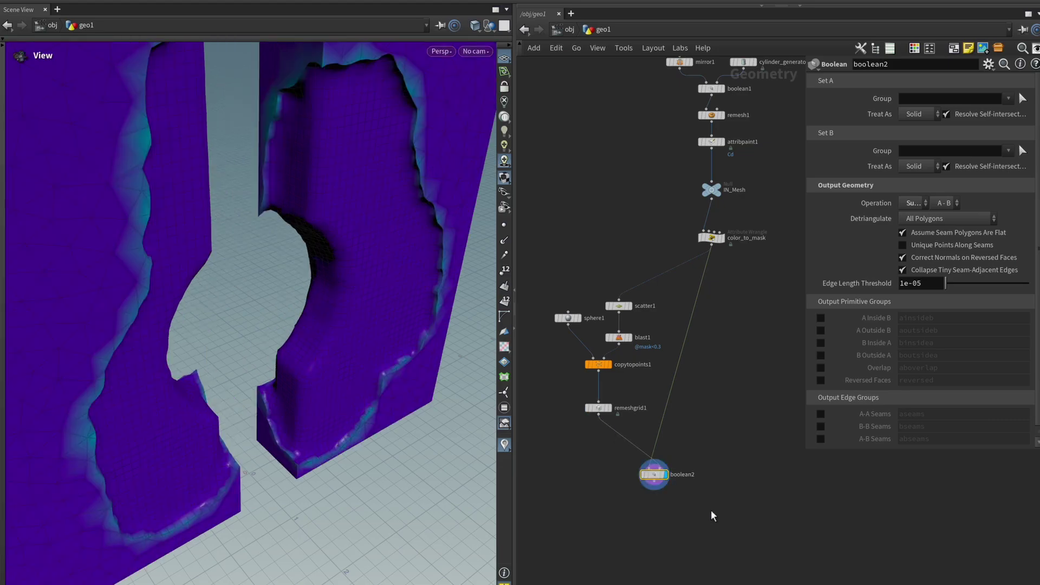
left_click_drag(336, 332, 352, 366)
left_click_drag(279, 71, 353, 202)
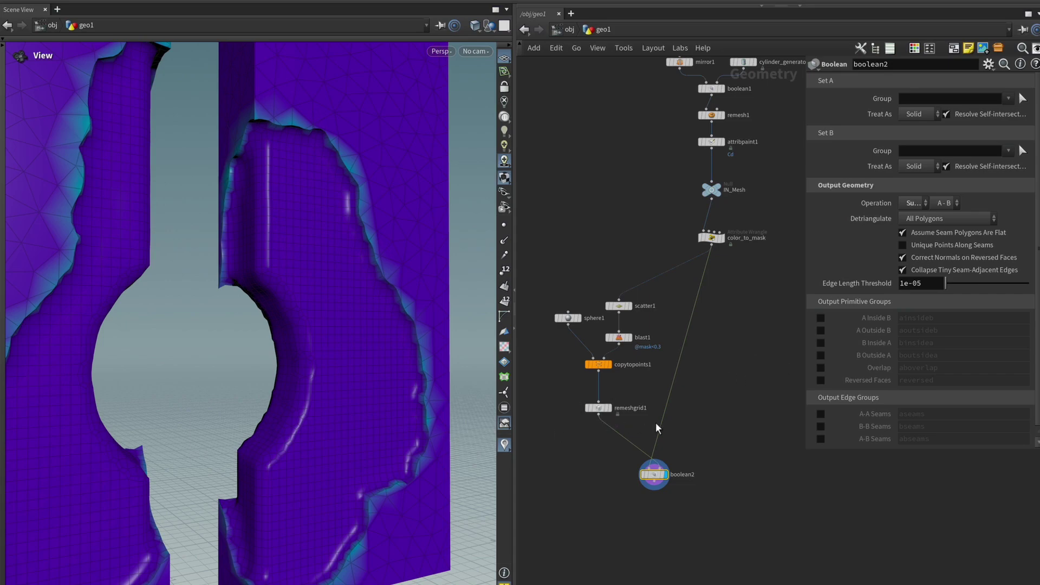
- Duplicate the Boolean with its input connections and set the copy's operation to Intersect
middle_click_drag(657, 428, 632, 420)
middle_click_drag(708, 472, 659, 480)
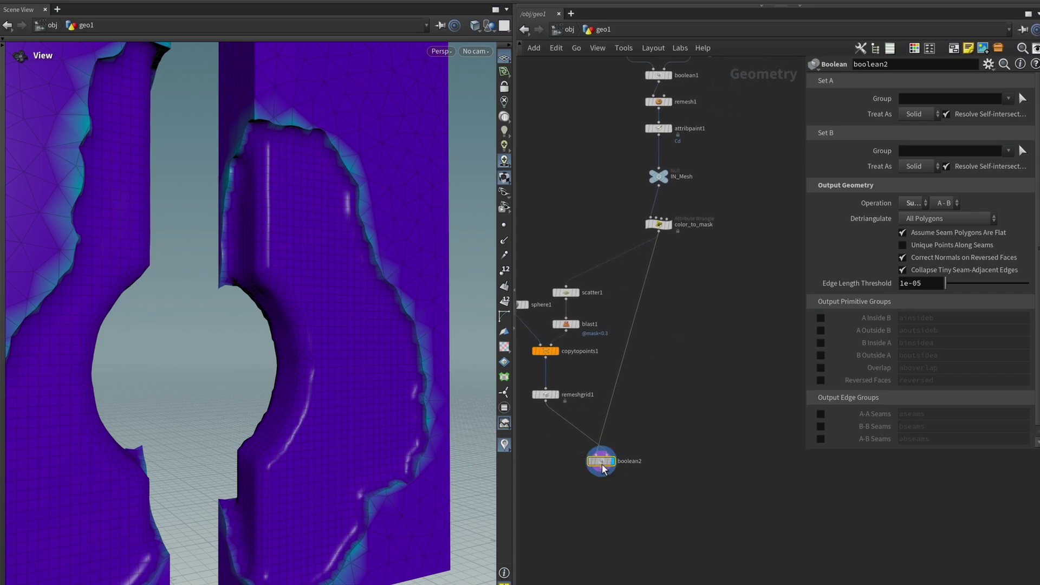
left_click_drag(603, 469, 755, 469, "alt")
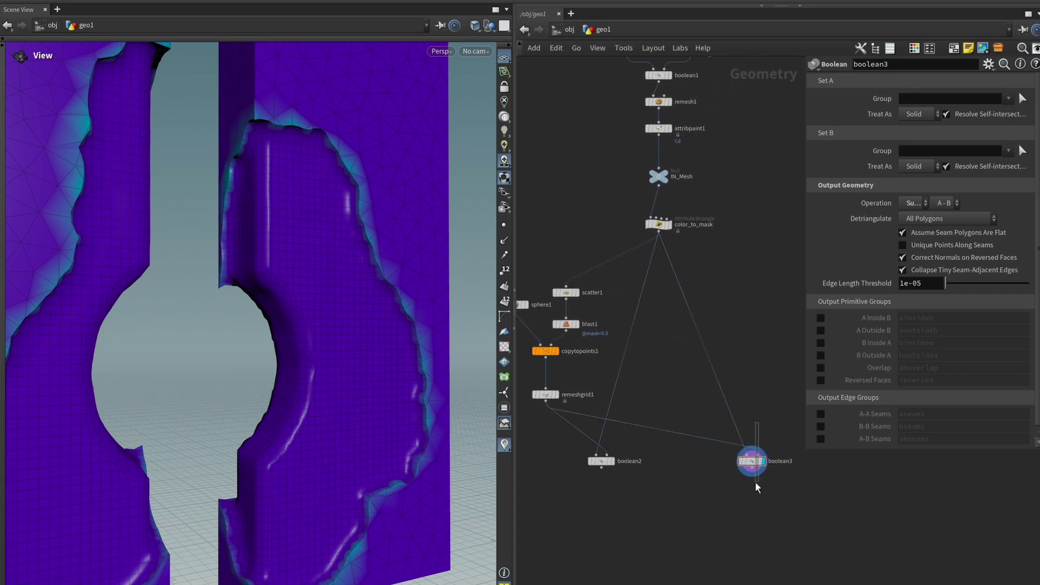
left_click(913, 203)
left_click(919, 240)
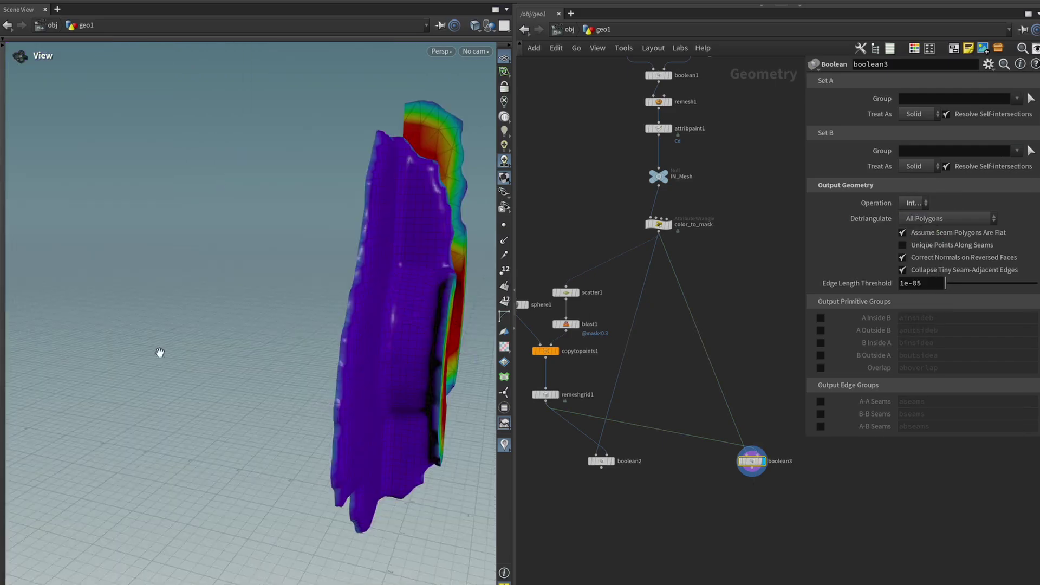
- Compare the intersected chunks with the subtracted pillars by switching the display between the two Boolean nodes
left_click_drag(160, 353, 362, 326)
left_click(611, 461)
scroll(343, 453, "down", 3)
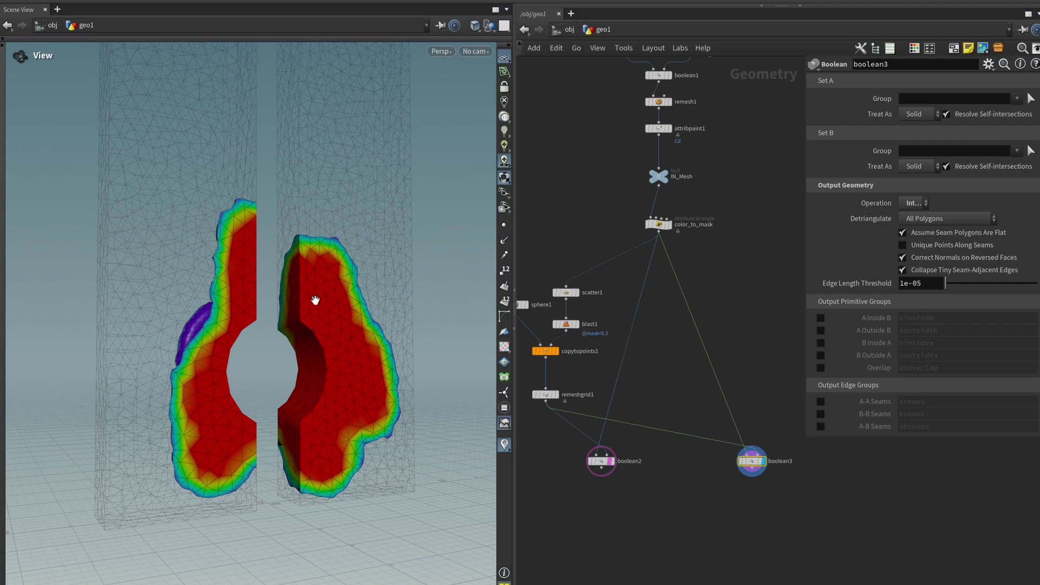
left_click_drag(315, 300, 322, 419)
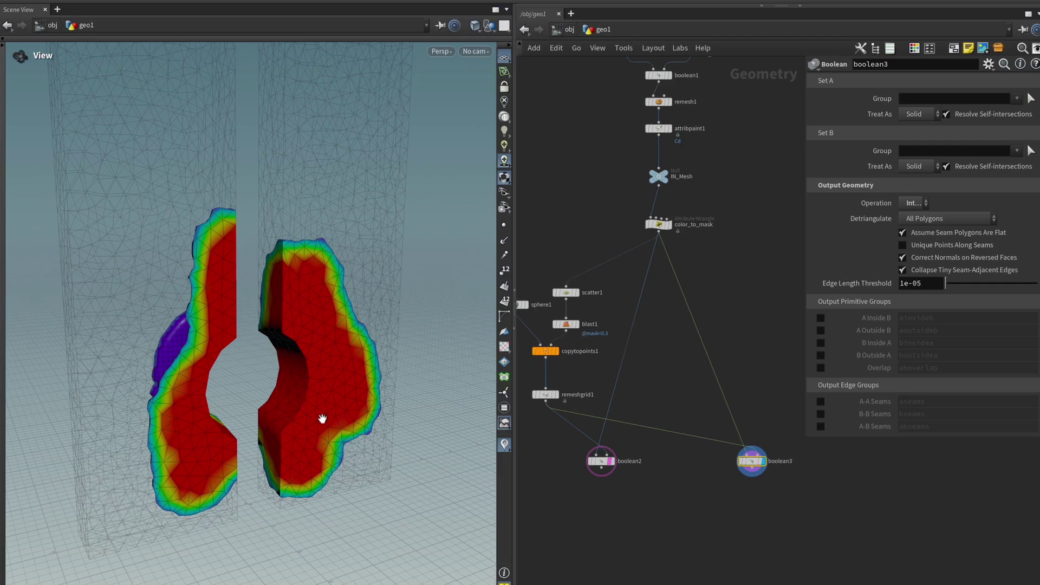
left_click_drag(323, 418, 347, 428)
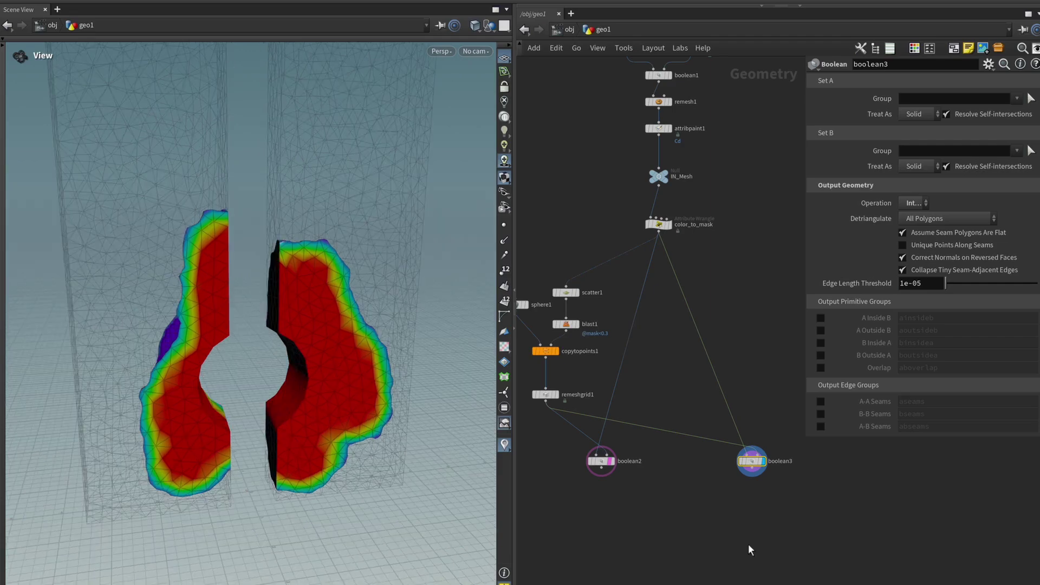
left_click(613, 461)
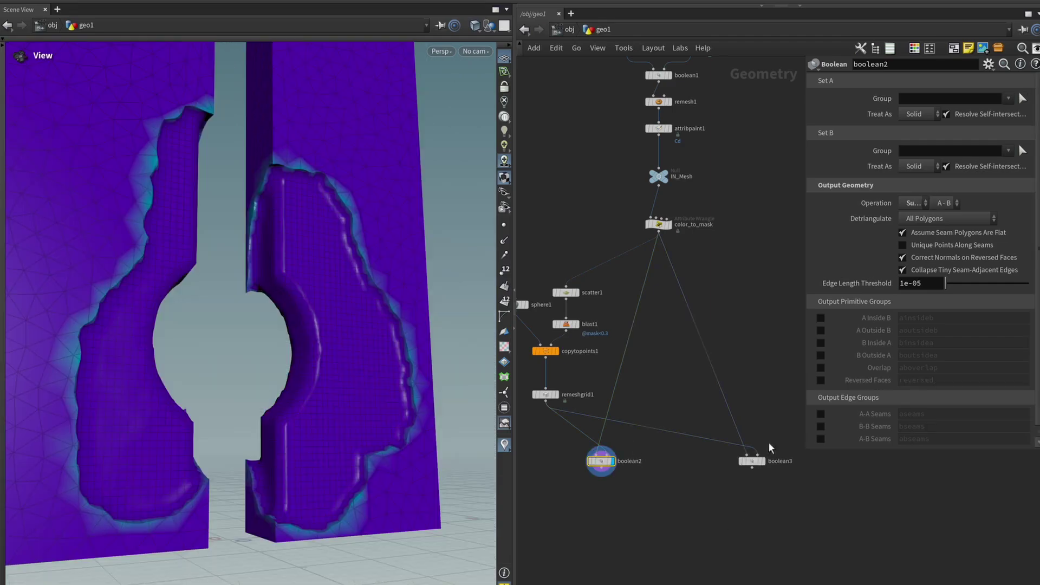
left_click(762, 464)
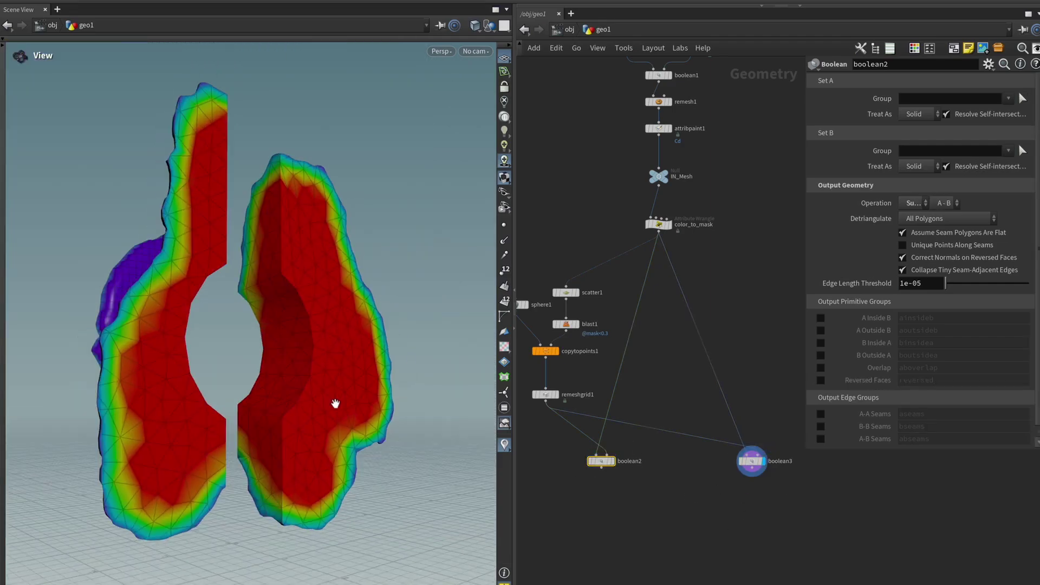
left_click(612, 467)
left_click_drag(302, 232, 411, 346)
- Make room below the Copy to Points node and insert an Attribute Noise node before the Remesh to Grid node
middle_click_drag(571, 480, 644, 514)
left_click_drag(623, 429, 623, 453)
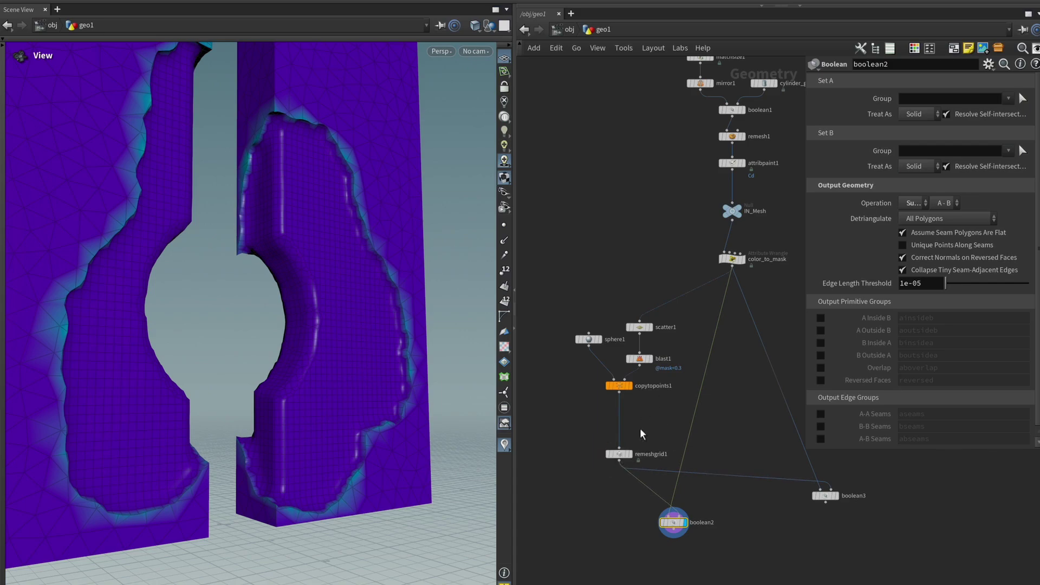
scroll(645, 422, "up", 5)
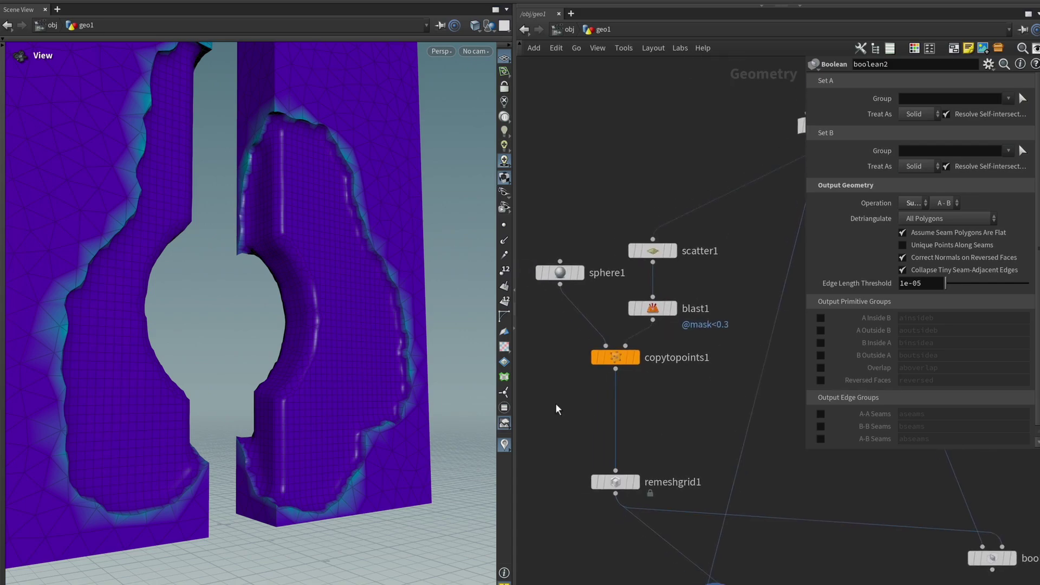
key("Tab")
type("an")
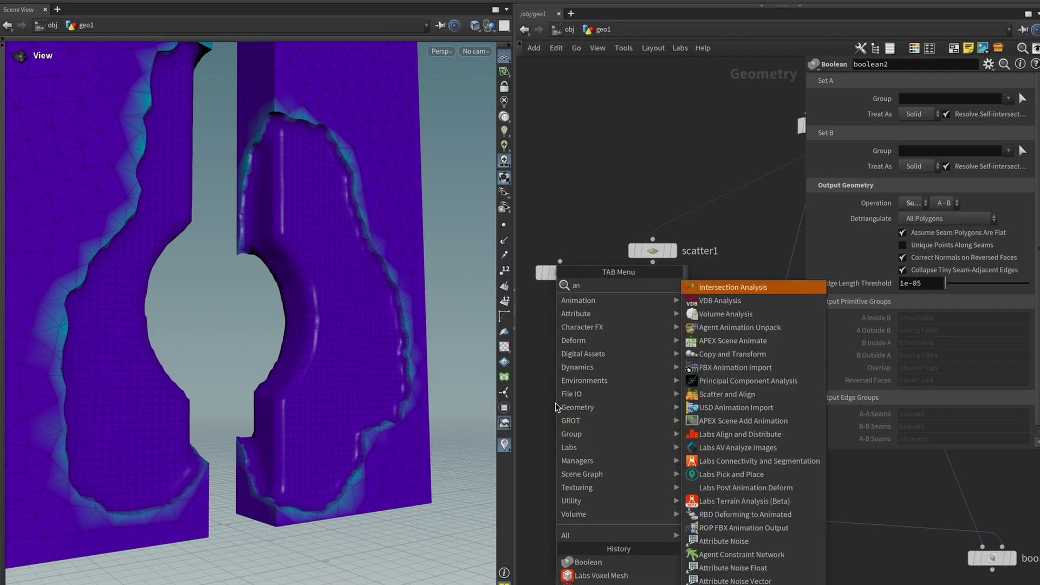
type("oi")
key("Return")
left_click(616, 413)
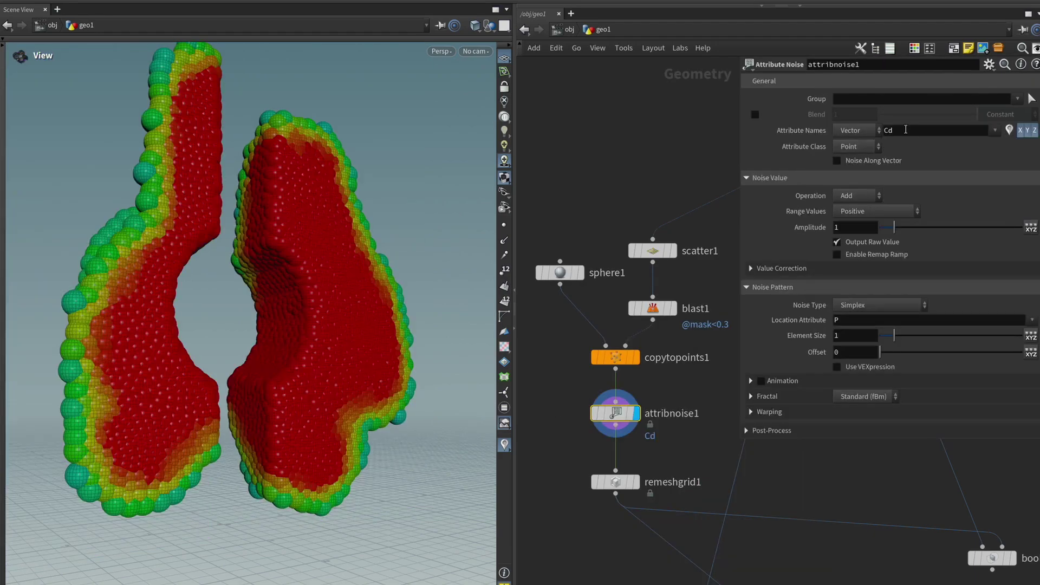
- Apply the Attribute Noise to P with Zero Centered range values and an amplitude of 0.36
double_click(905, 129)
type("P")
key("Return")
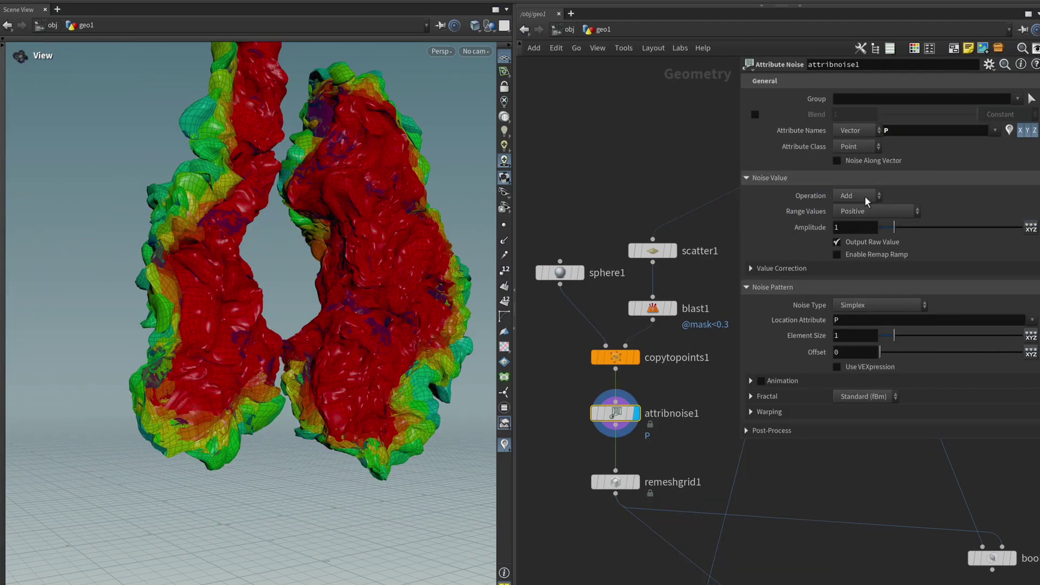
left_click(865, 211)
left_click(866, 228)
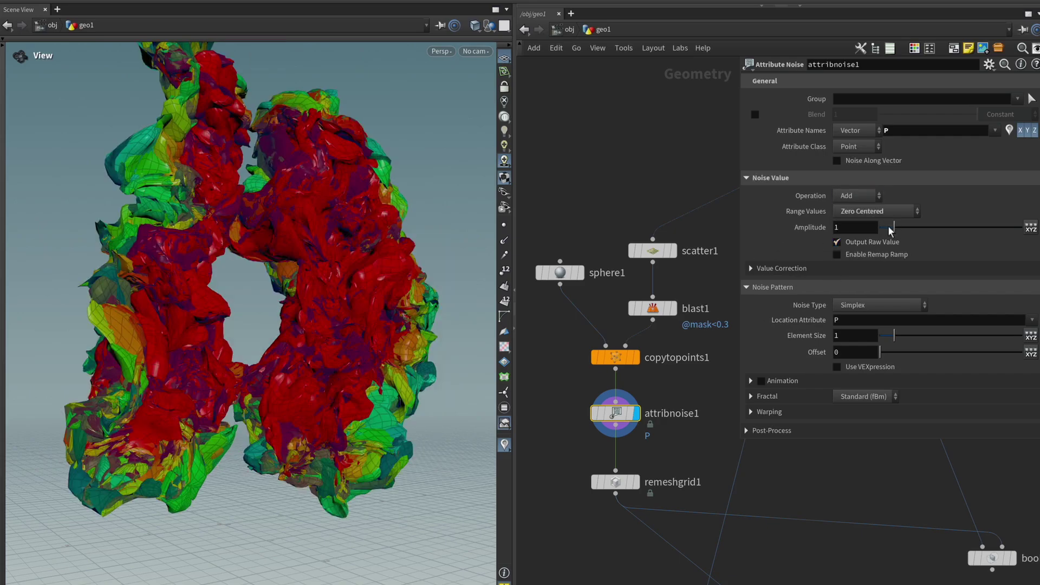
left_click_drag(891, 228, 889, 240)
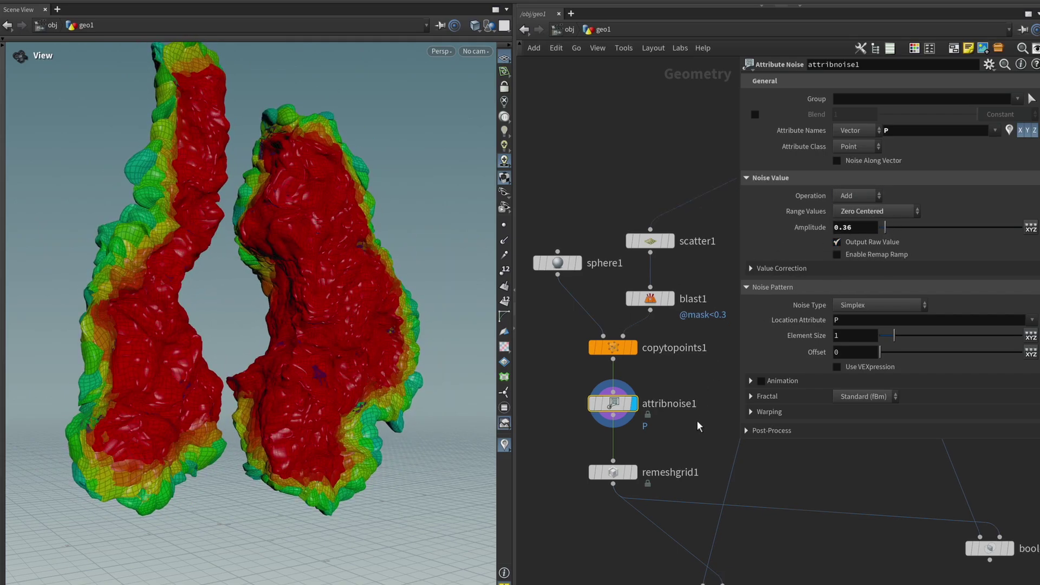
- Display the Remesh to Grid node and adjust the noise amplitude, trying 0.1 and settling on 0.2
mouse_move(637, 481)
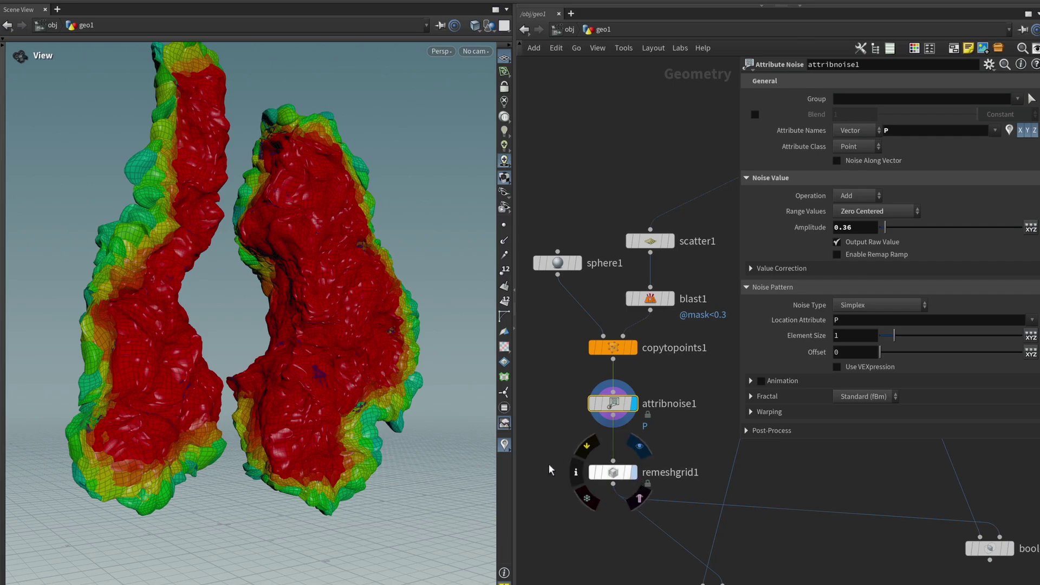
left_click(639, 446)
mouse_move(375, 362)
left_mouse_down()
mouse_move(341, 343)
mouse_move(222, 383)
mouse_move(147, 373)
mouse_move(365, 395)
mouse_move(322, 355)
mouse_move(374, 357)
left_mouse_up()
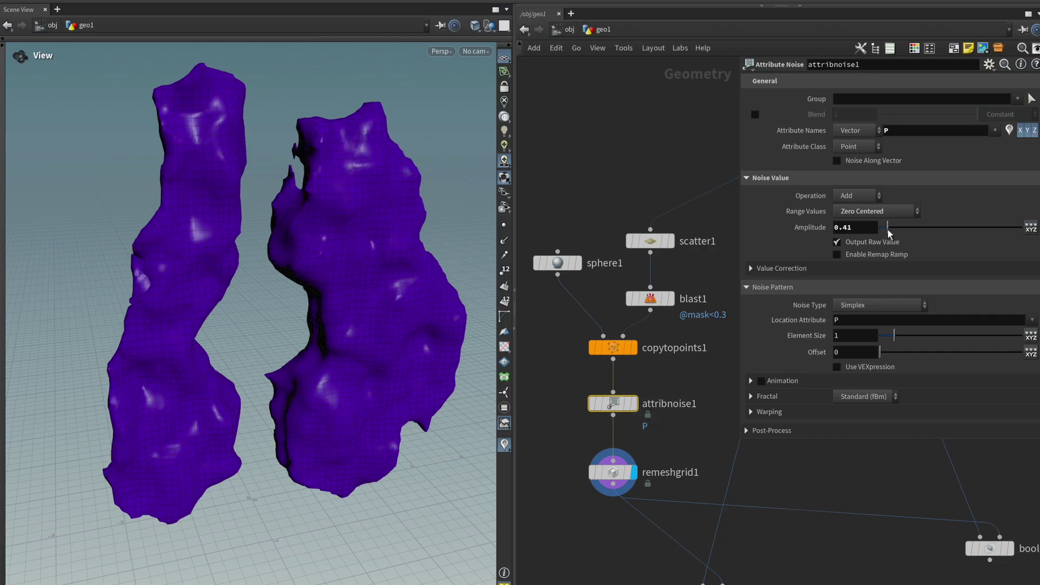
double_click(856, 228)
type("0.1")
key("Return")
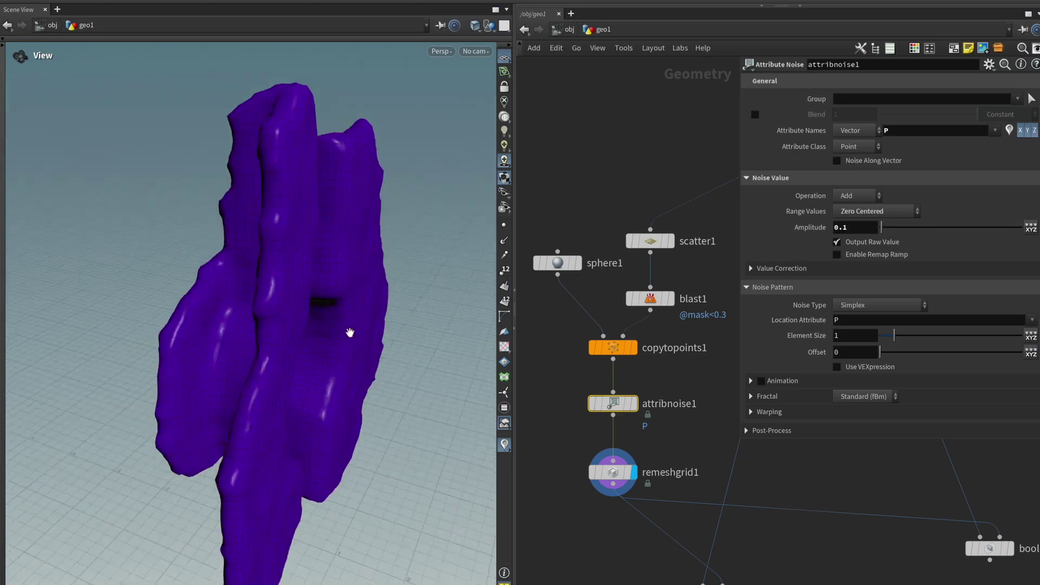
left_click(861, 230)
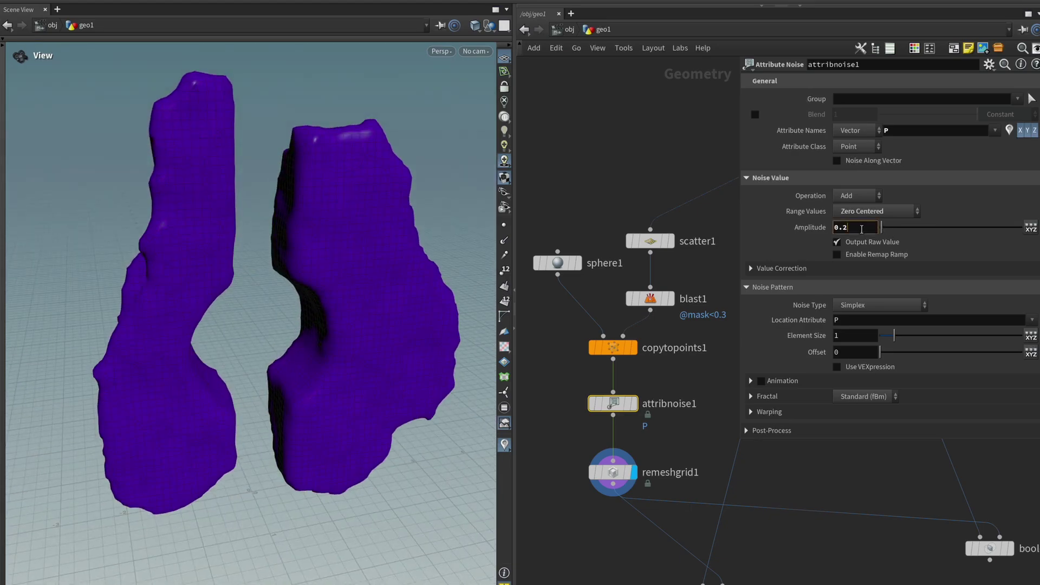
key("Return")
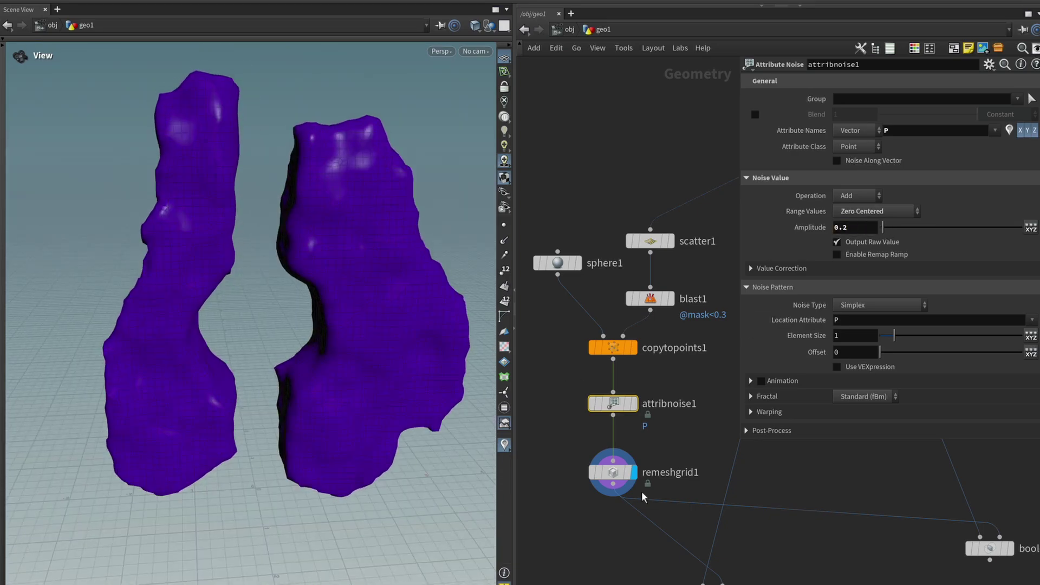
- Display the subtracting Boolean and set the Attribute Noise element size to 0.5
middle_click_drag(643, 497, 574, 451)
left_click(662, 551)
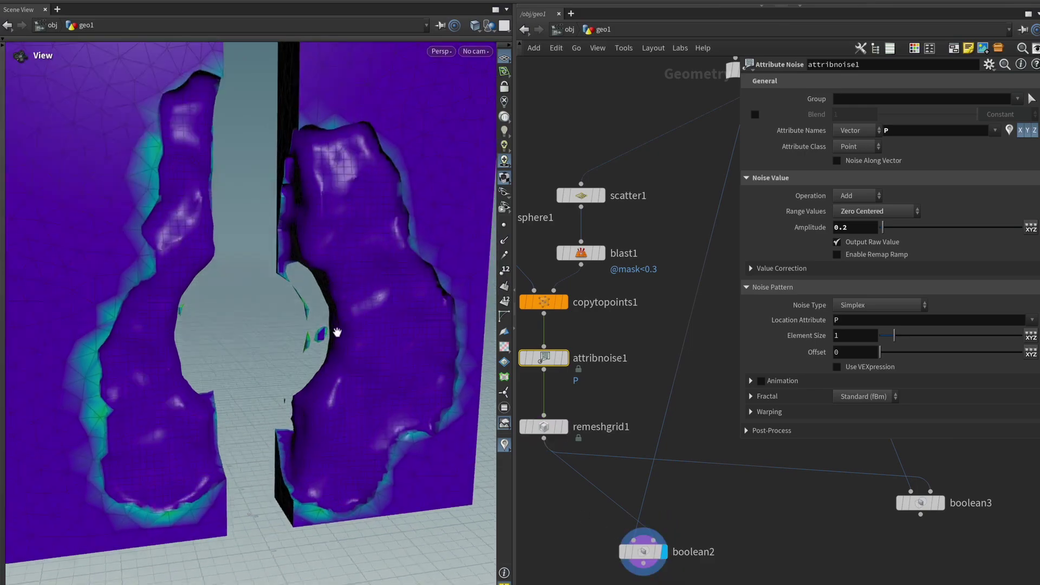
left_click_drag(337, 333, 409, 267)
middle_click_drag(639, 336, 666, 364)
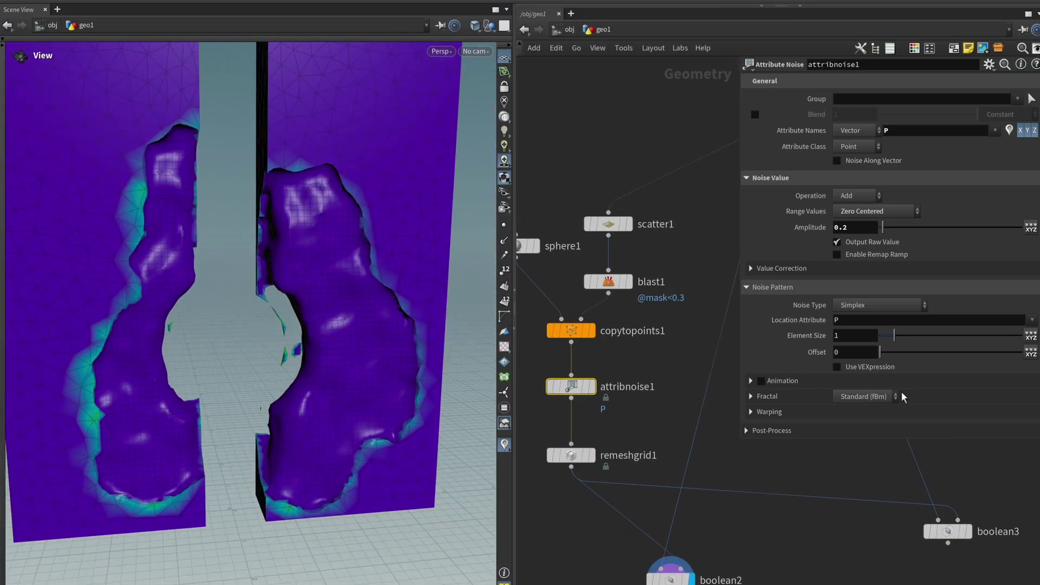
double_click(858, 336)
type(".5")
key("Return")
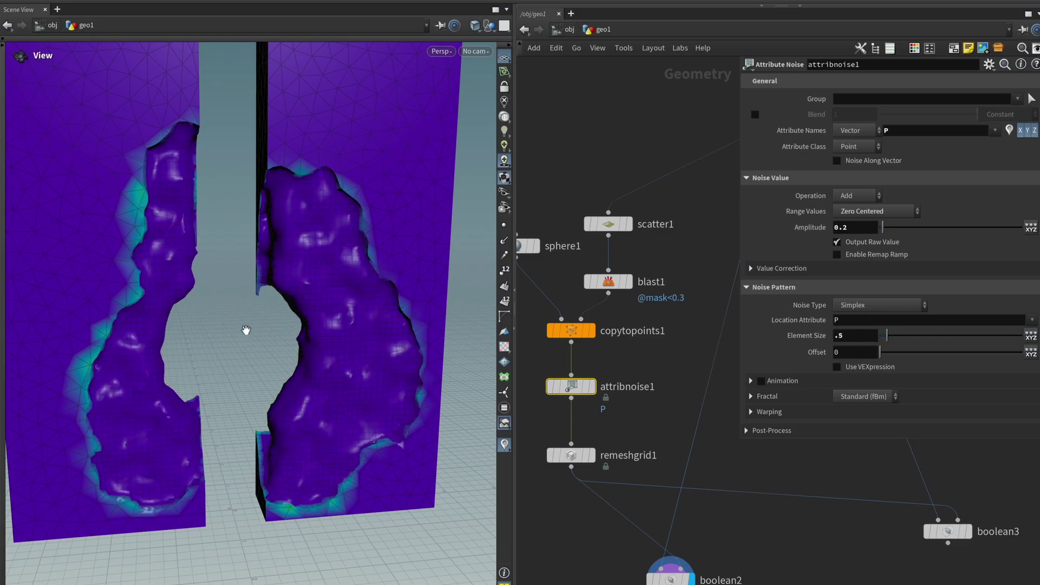
- Set the noise's element scale to 0.1, 1, 0.1, its amplitude to 0.3 and offset to 6.7, and display the intersecting Boolean
left_click_drag(303, 325, 269, 306)
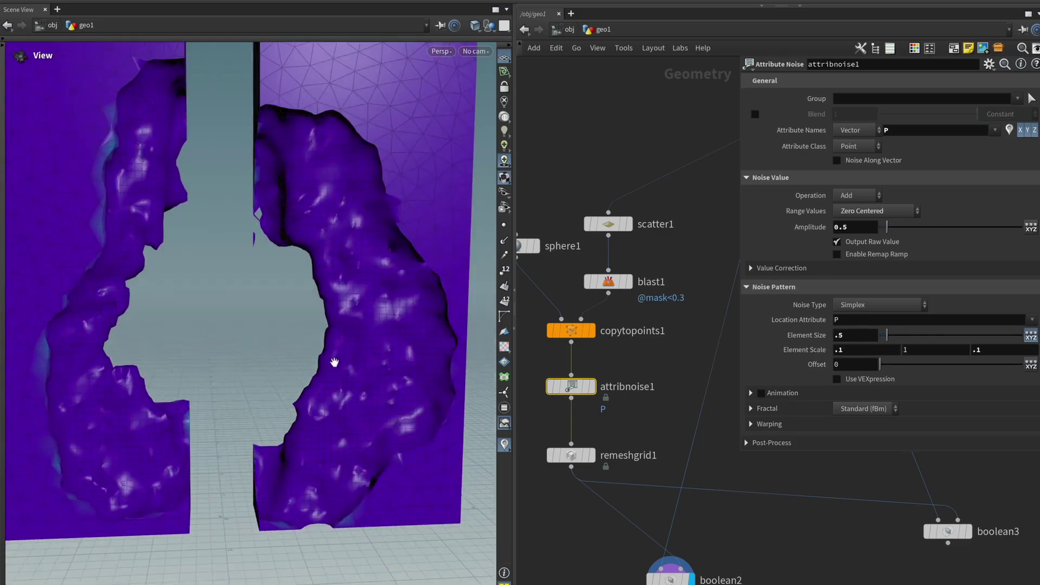
left_click_drag(334, 362, 370, 373)
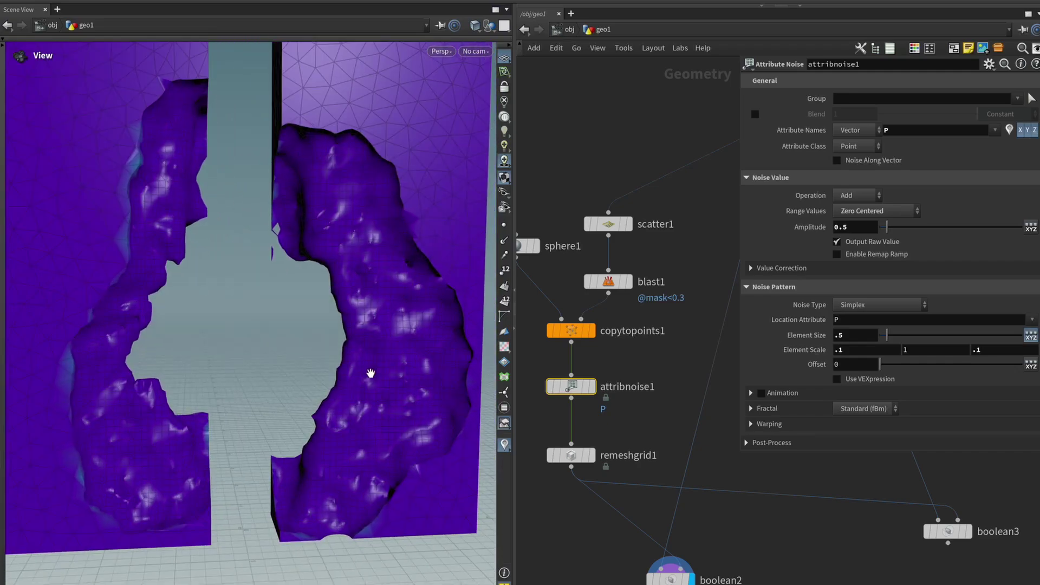
left_click(868, 223)
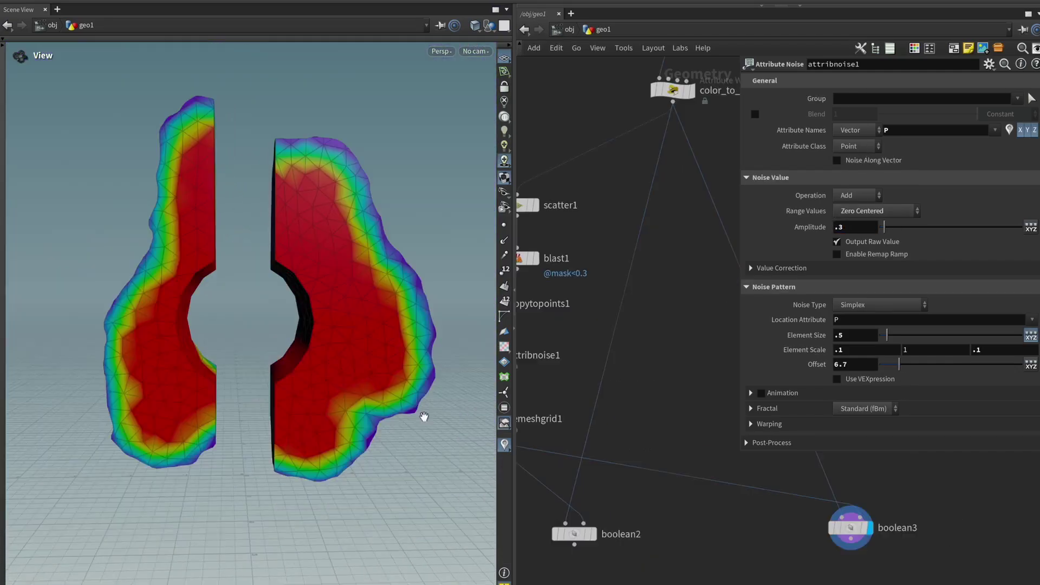
left_click_drag(422, 417, 323, 407)
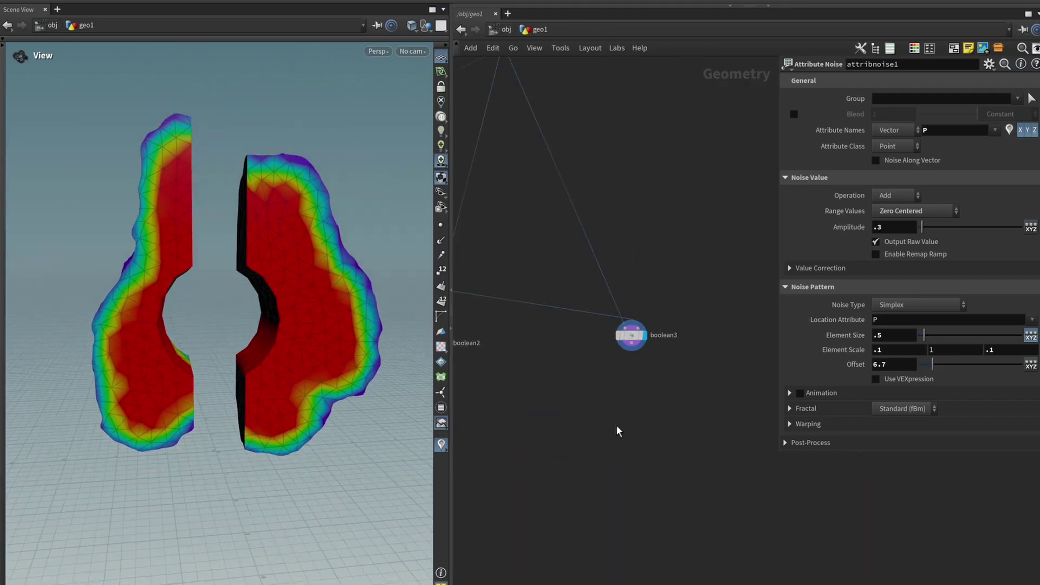
scroll(618, 426, "up", 3)
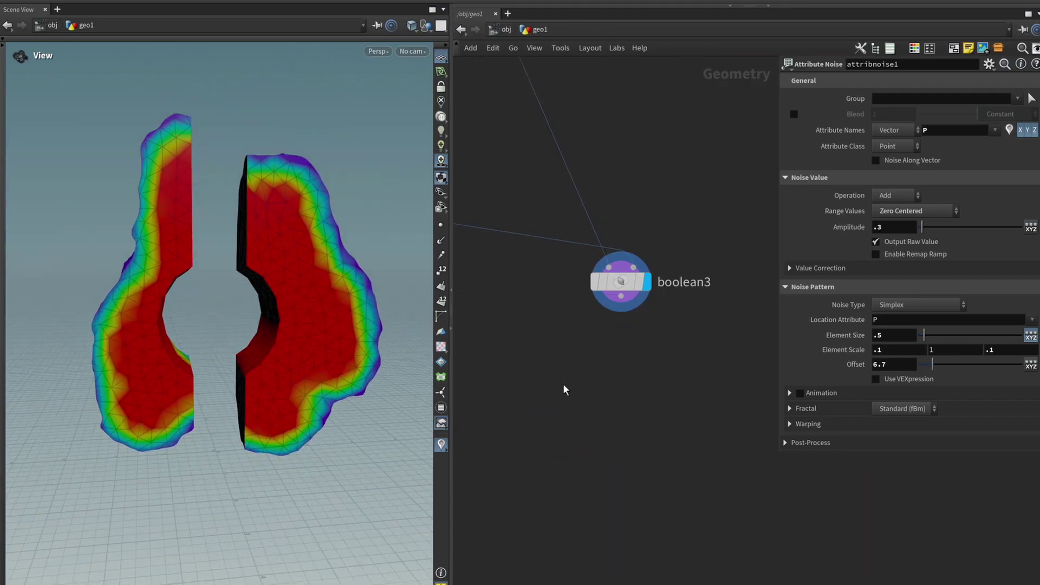
- Add a Voronoi Fracture node below the intersecting Boolean and feed the Boolean's output into its first input
key("Tab")
type("voro")
key("Down")
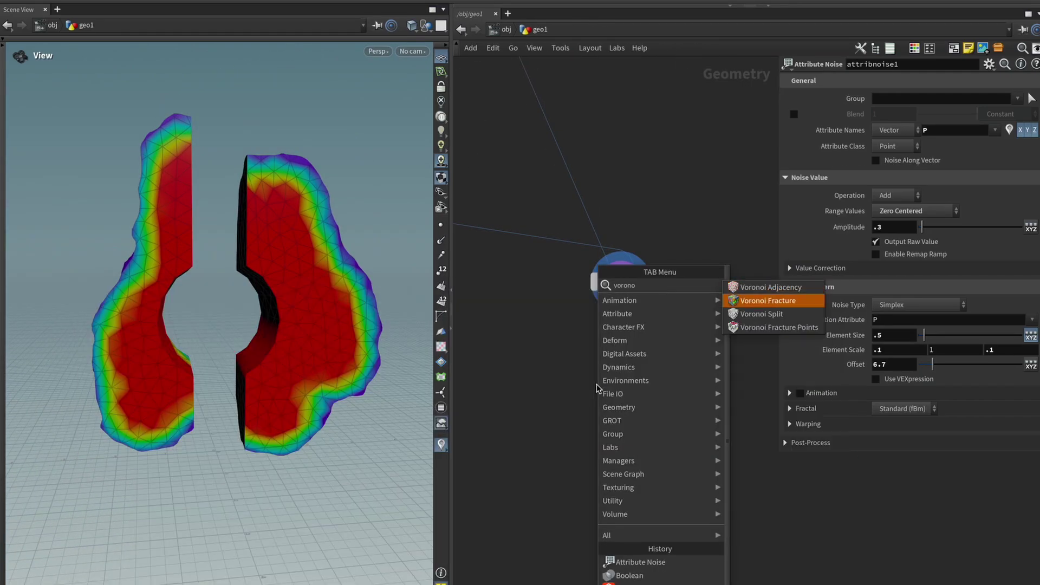
key("Return")
left_click(622, 446)
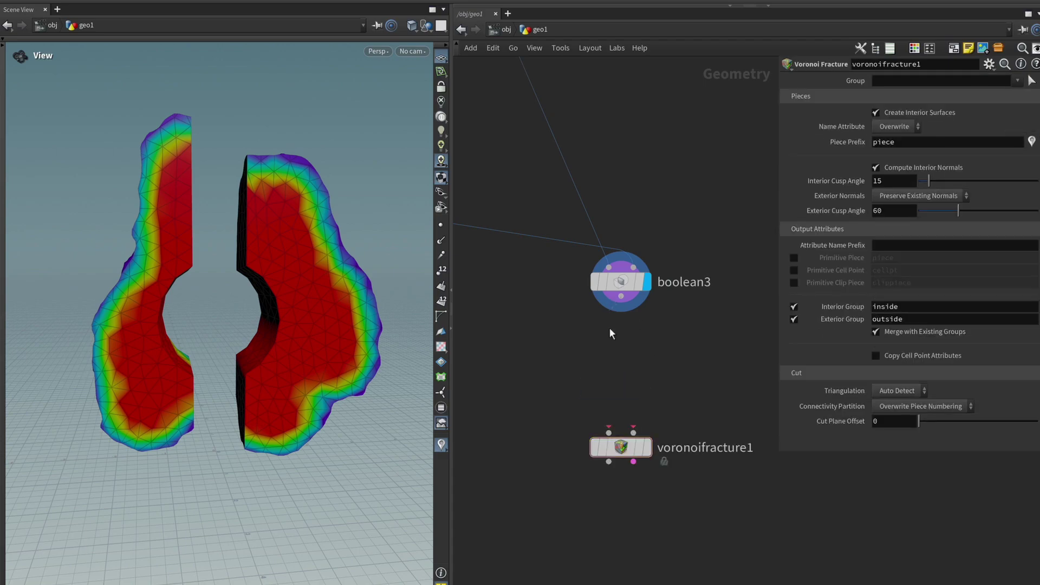
left_click_drag(621, 297, 609, 431)
middle_click_drag(609, 432, 587, 367)
left_click_drag(591, 379, 580, 454)
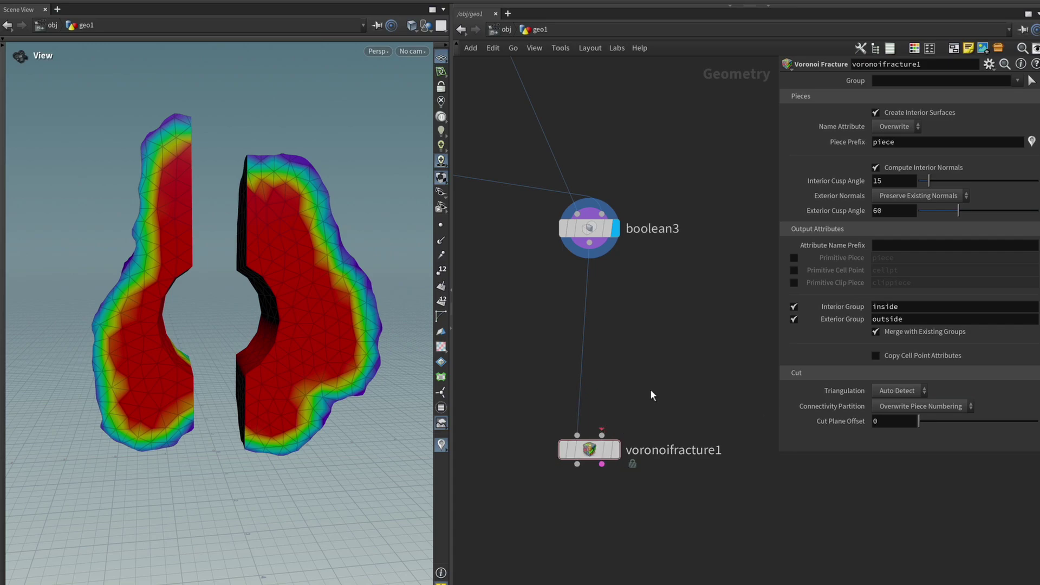
- Add an IsoOffset node fed by the intersecting Boolean, display it and set its uniform sampling divisions to 50
middle_click_drag(650, 390, 642, 396)
key("Tab")
type("iso")
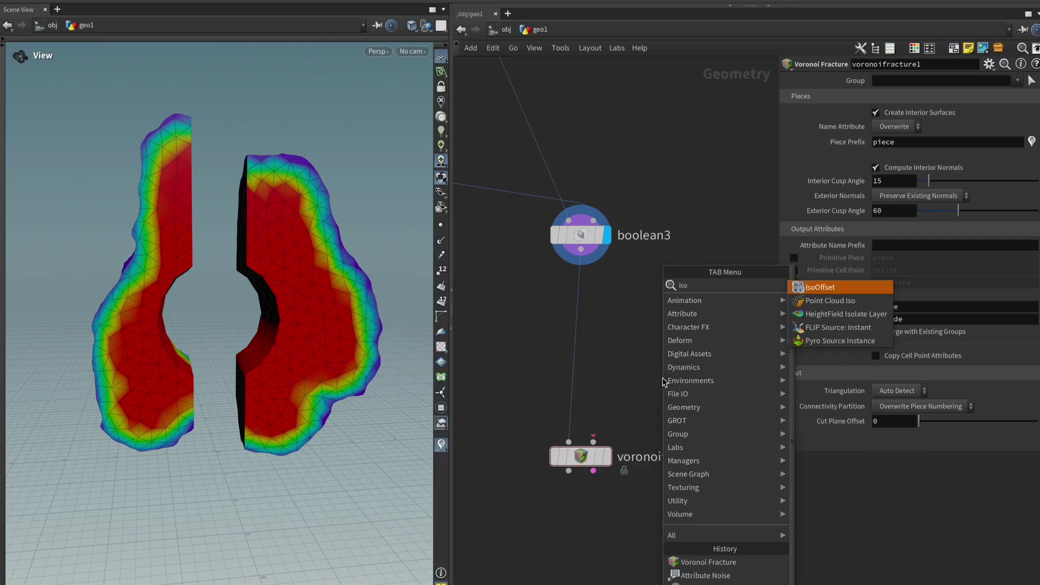
key("Return")
left_click(669, 333)
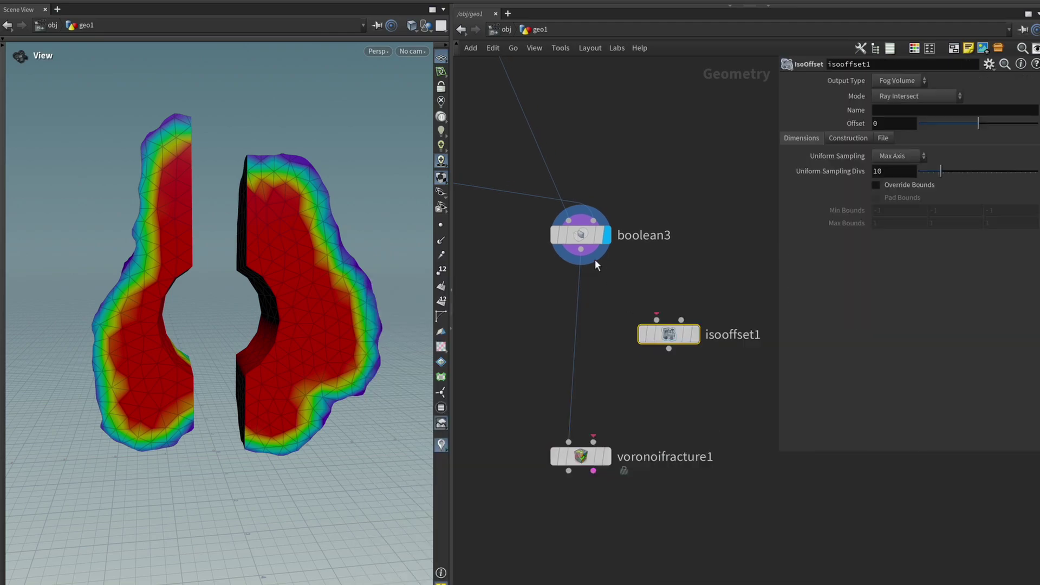
left_click(694, 334)
left_click_drag(672, 334, 668, 310)
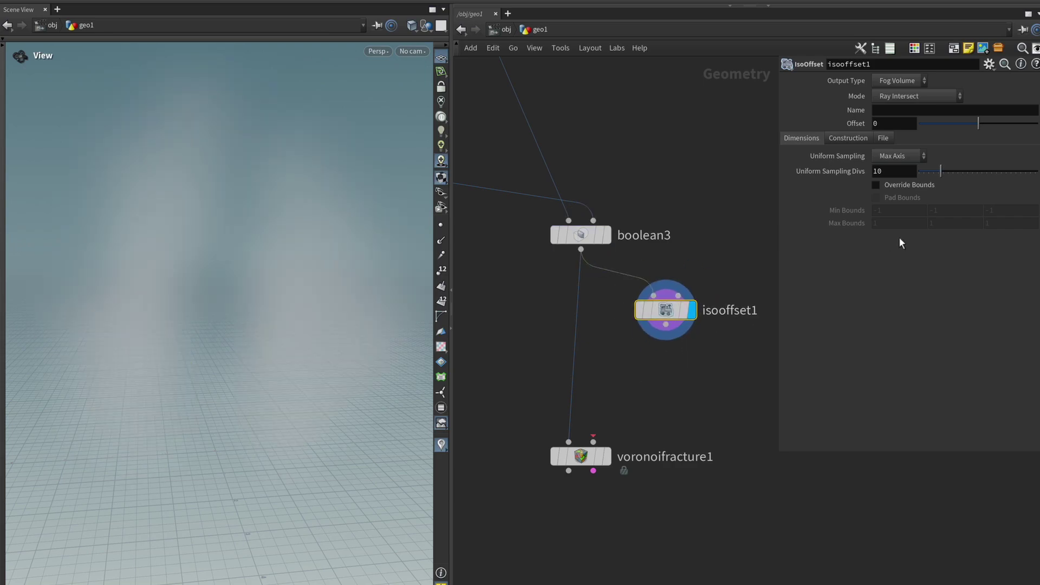
left_click_drag(950, 173, 1037, 172)
left_click_drag(132, 385, 184, 355)
- Add a Scatter node after the IsoOffset and display its points
key("Tab")
type("scatter")
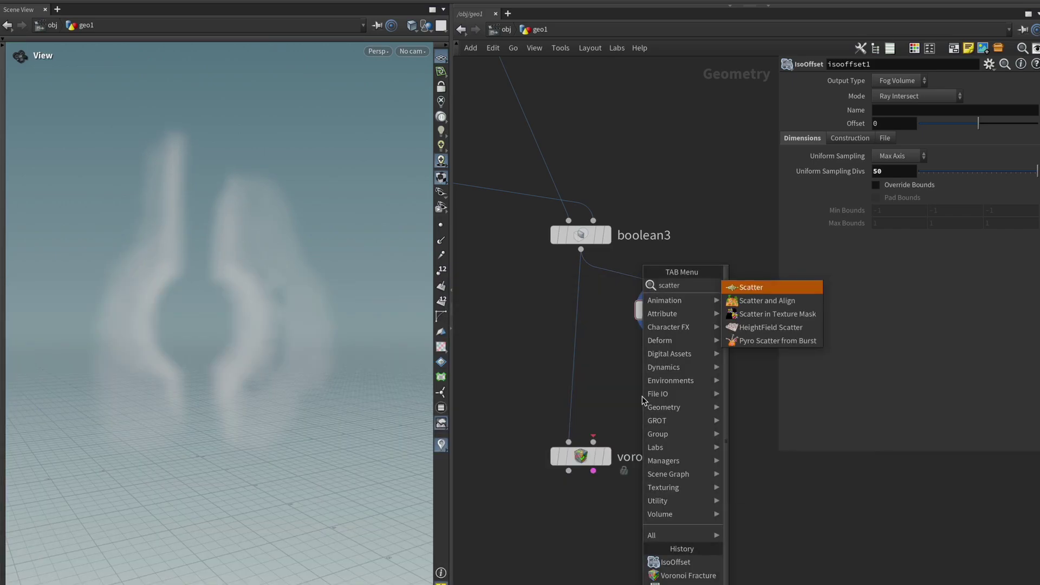
key("Return")
left_click(676, 382)
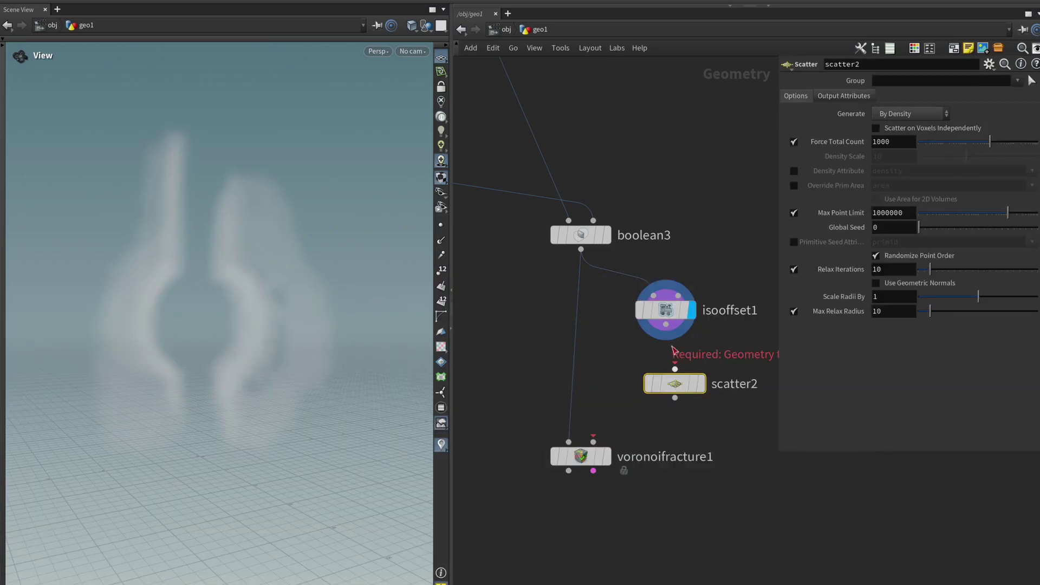
left_click_drag(676, 383, 667, 383)
left_click(692, 383)
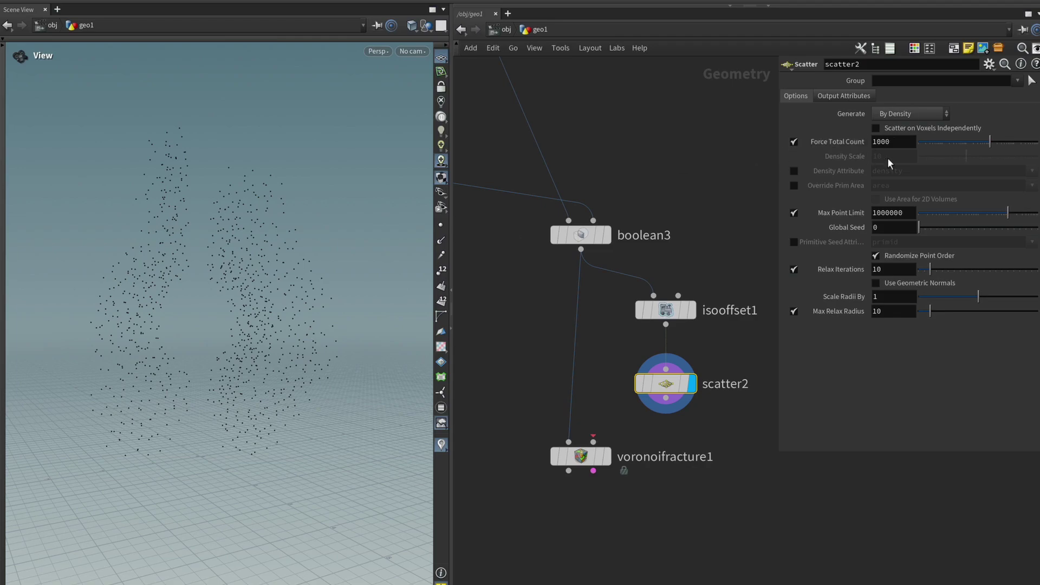
- Disable the Scatter's forced total count, raise its density scale to about 39.4, and feed the points into the displayed Voronoi Fracture
left_click(793, 141)
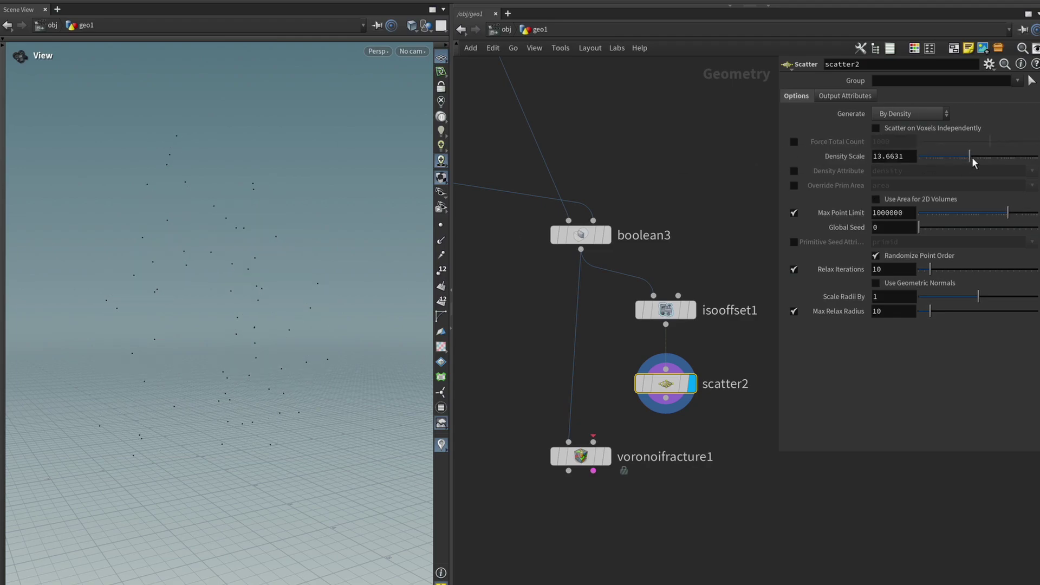
mouse_move(972, 159)
left_mouse_down()
mouse_move(985, 158)
mouse_move(975, 160)
left_mouse_up()
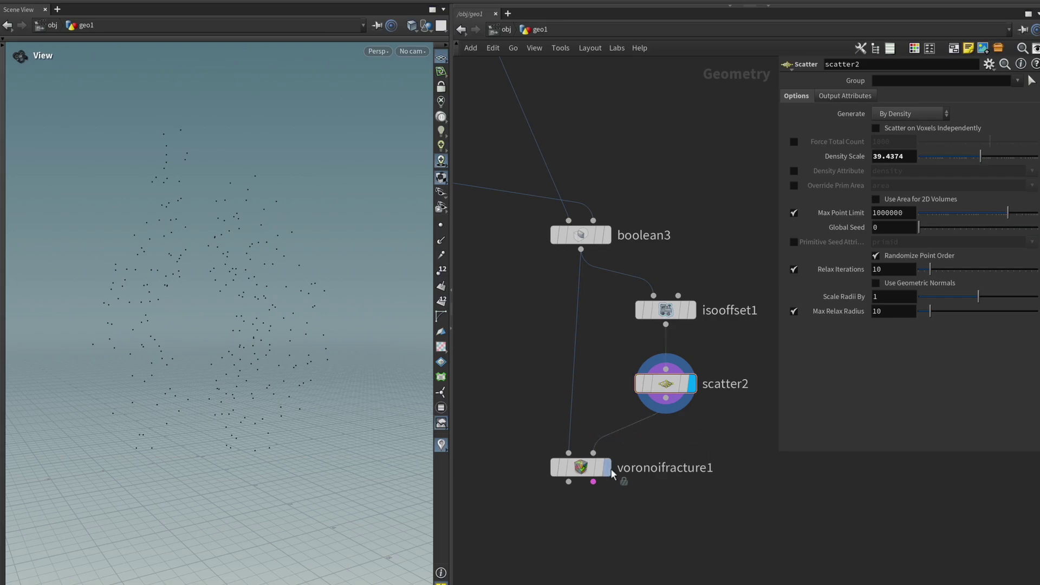
left_click(607, 467)
left_click_drag(261, 329, 204, 301)
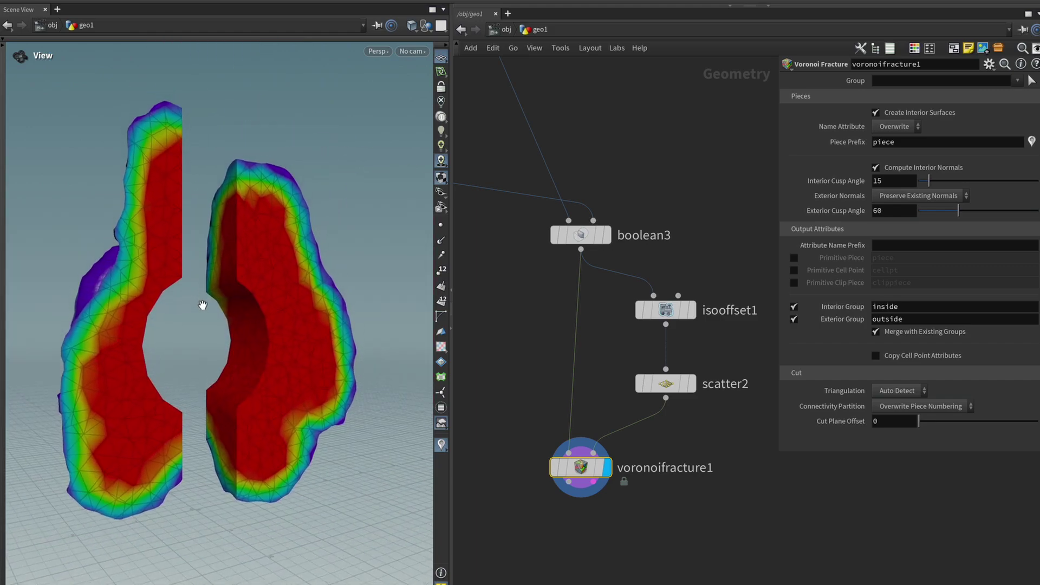
- Add an Exploded View node after the Voronoi Fracture and display it
middle_click_drag(760, 541, 735, 514)
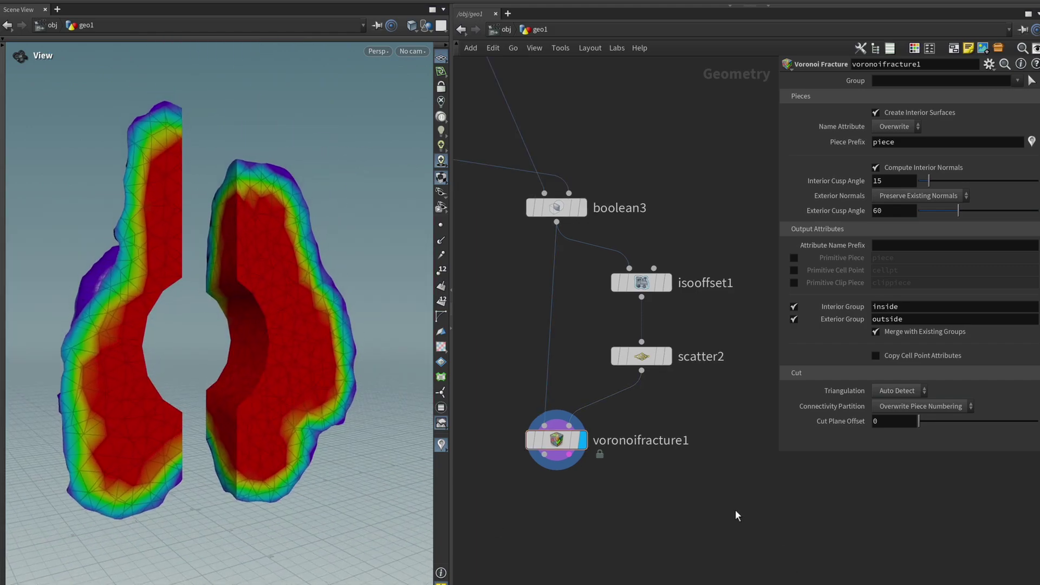
key("Tab")
type("expl")
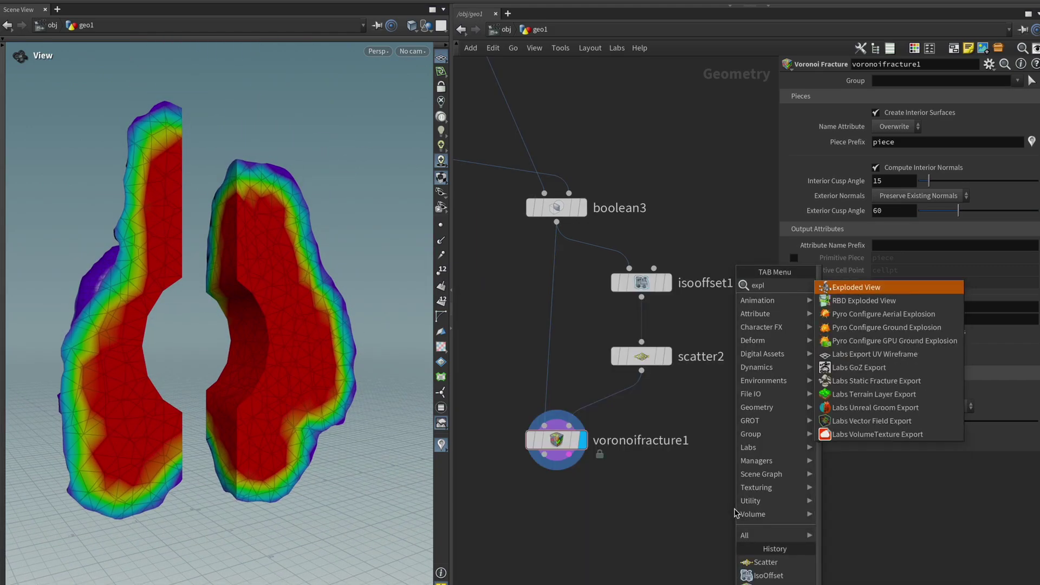
type("o")
key("Return")
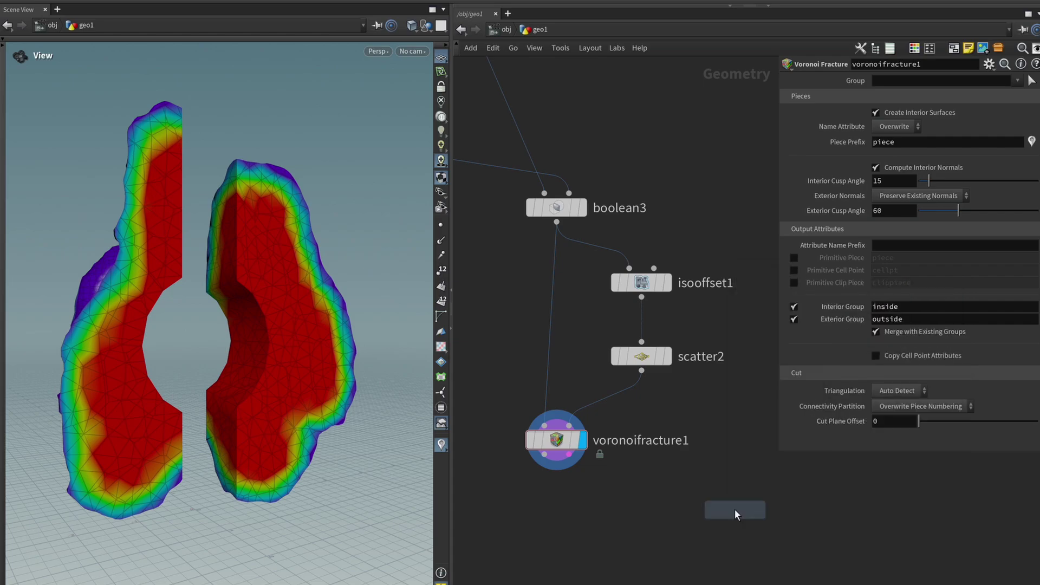
left_click(727, 519)
middle_click_drag(583, 523, 568, 493)
left_click_drag(530, 424, 712, 486)
left_click(739, 502)
- Examine the shape of the exploded Voronoi pieces from several angles and distances
left_click_drag(367, 383, 196, 420)
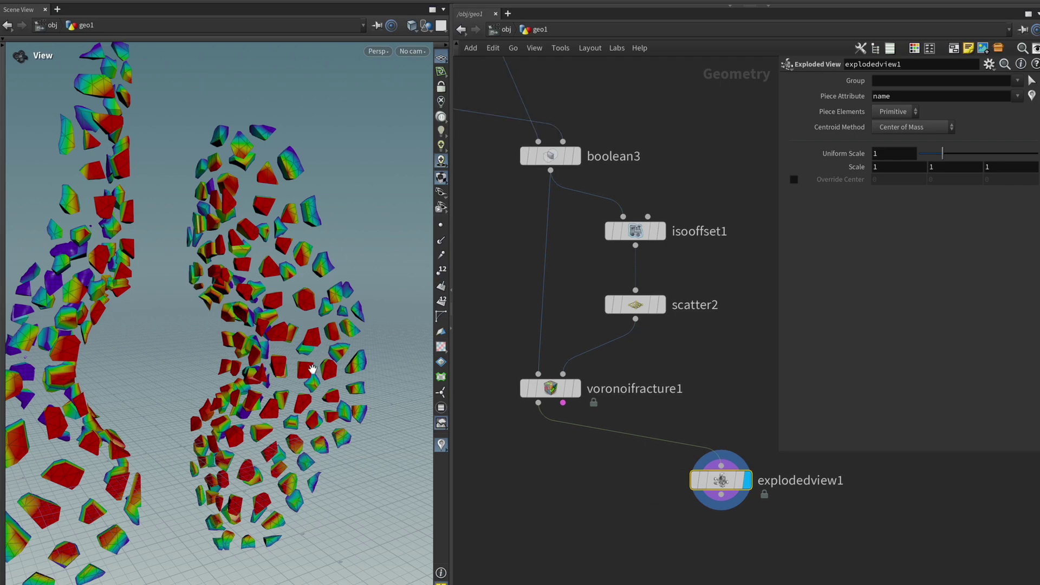
middle_click_drag(309, 365, 303, 285)
scroll(302, 285, "up", 10)
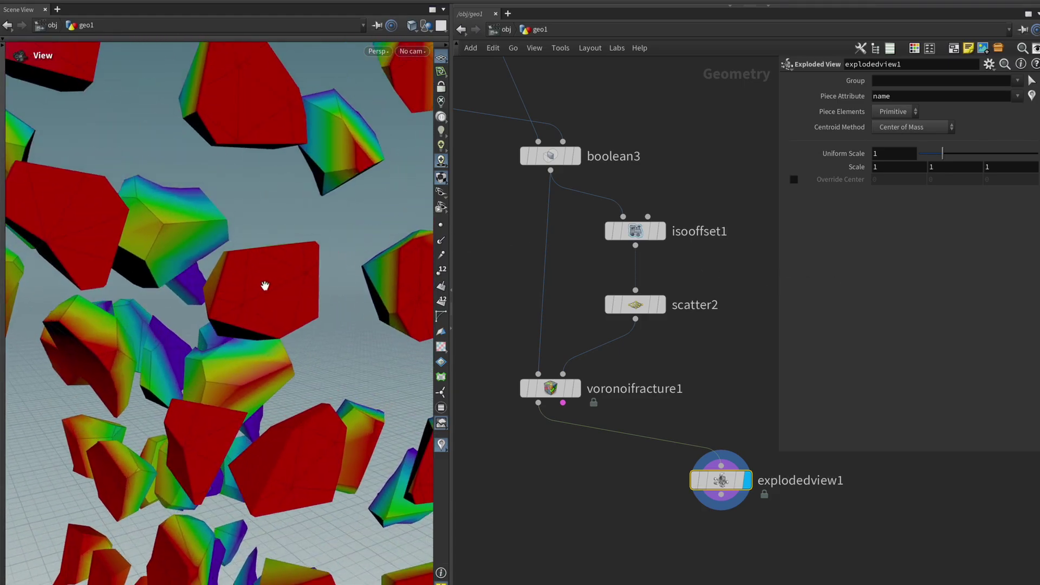
scroll(289, 289, "down", 10)
left_click_drag(162, 274, 176, 297)
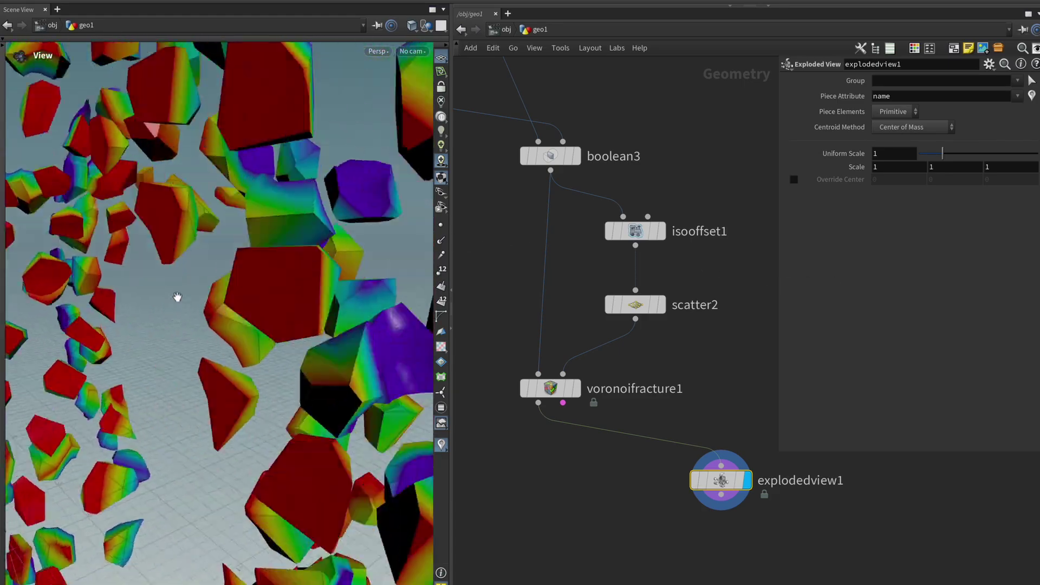
scroll(246, 301, "up", 10)
left_click_drag(245, 301, 224, 325)
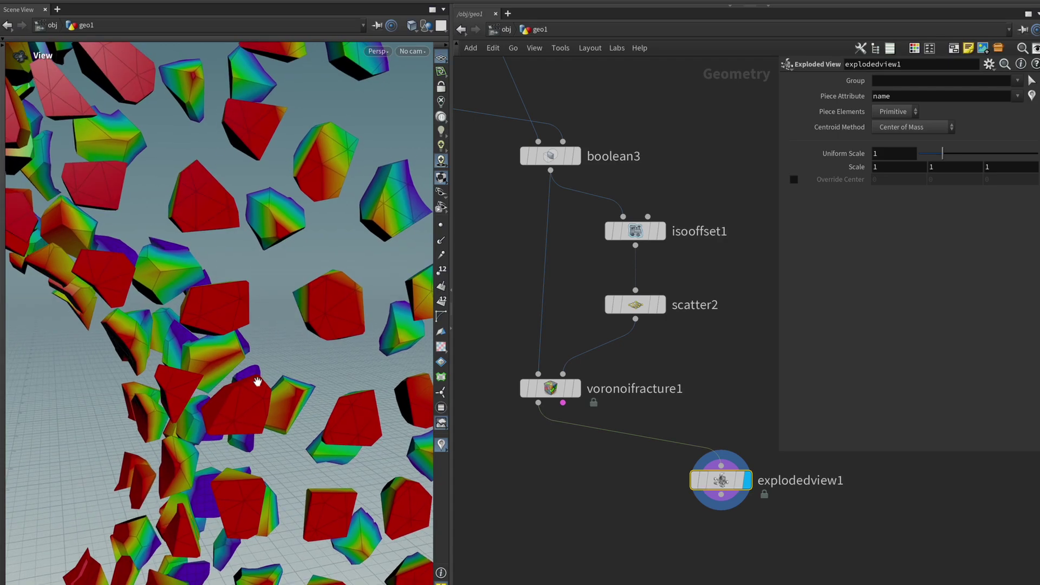
- Insert a Transform node between the Voronoi Fracture and the Exploded View and set its Y scale to 3
key("Tab")
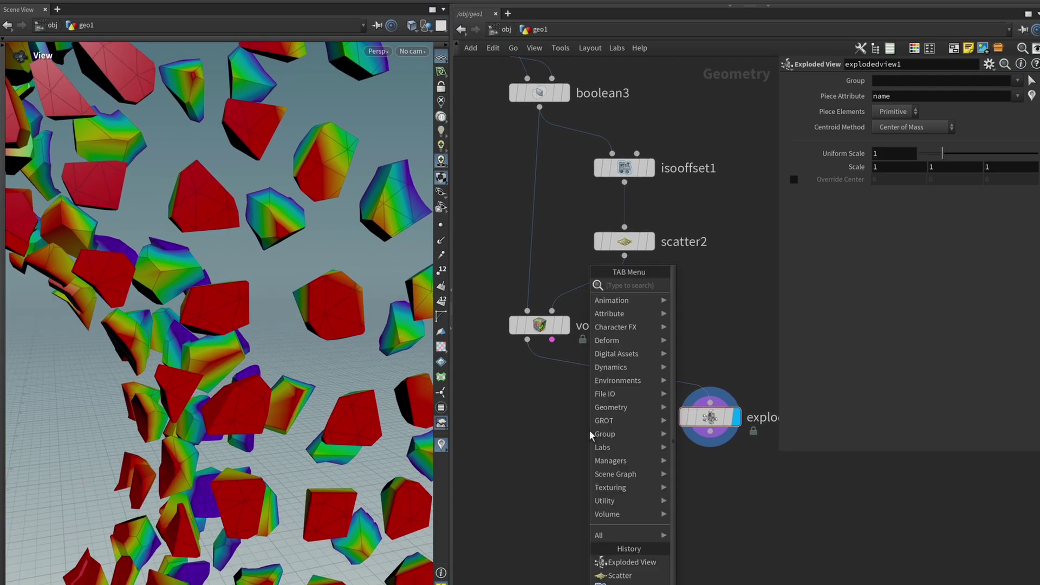
mouse_move(589, 433)
key("Return")
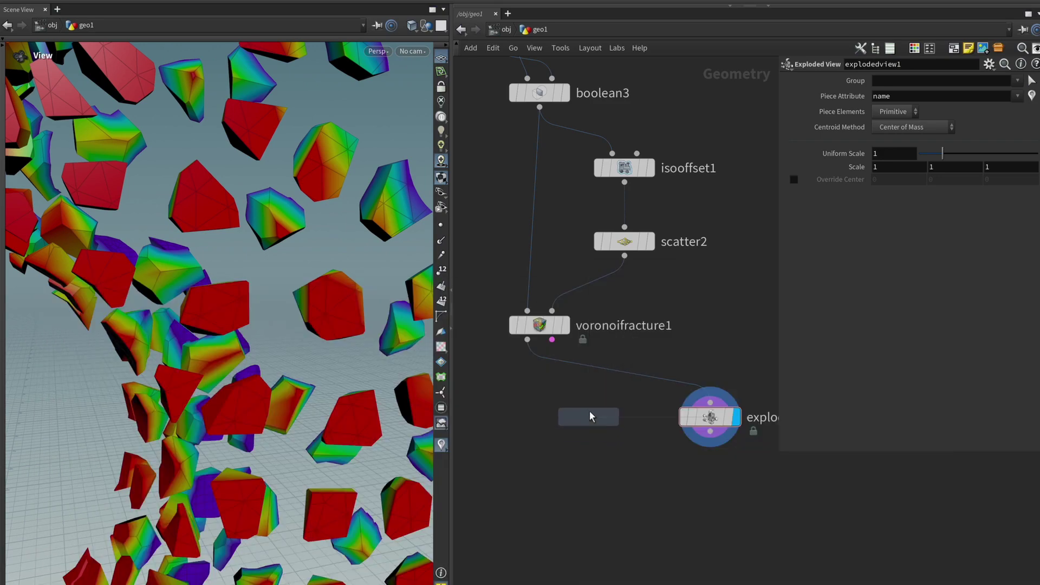
left_click(586, 369)
left_click_drag(586, 368, 549, 404)
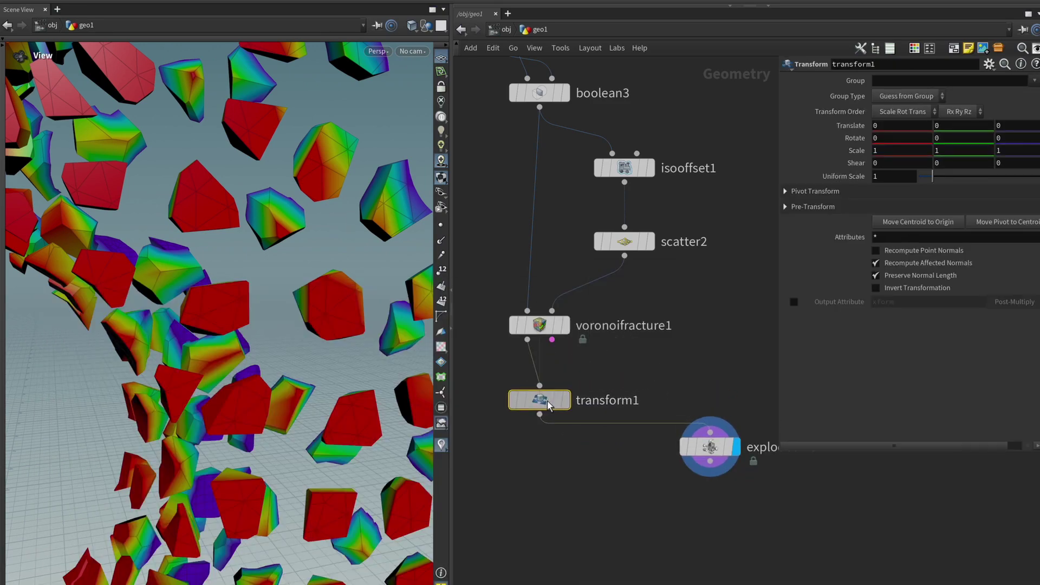
left_click(949, 150)
type("3")
key("Return")
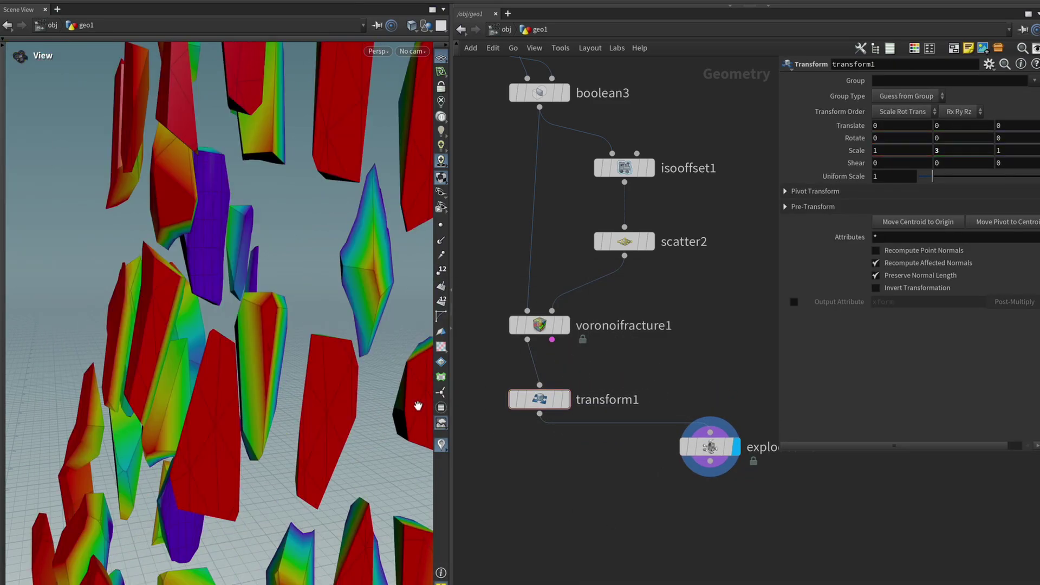
- Display the stretching Transform and the intersecting Boolean in turn to compare their proportions
left_click_drag(418, 406, 321, 378)
key("Up")
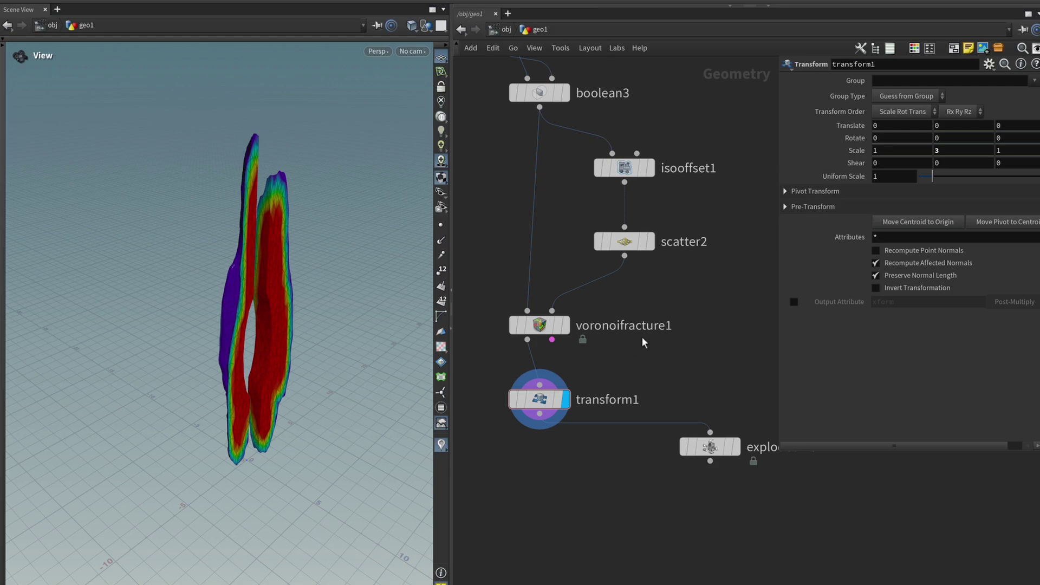
middle_click_drag(645, 344, 641, 433)
left_click(562, 182)
left_click_drag(424, 310, 380, 325)
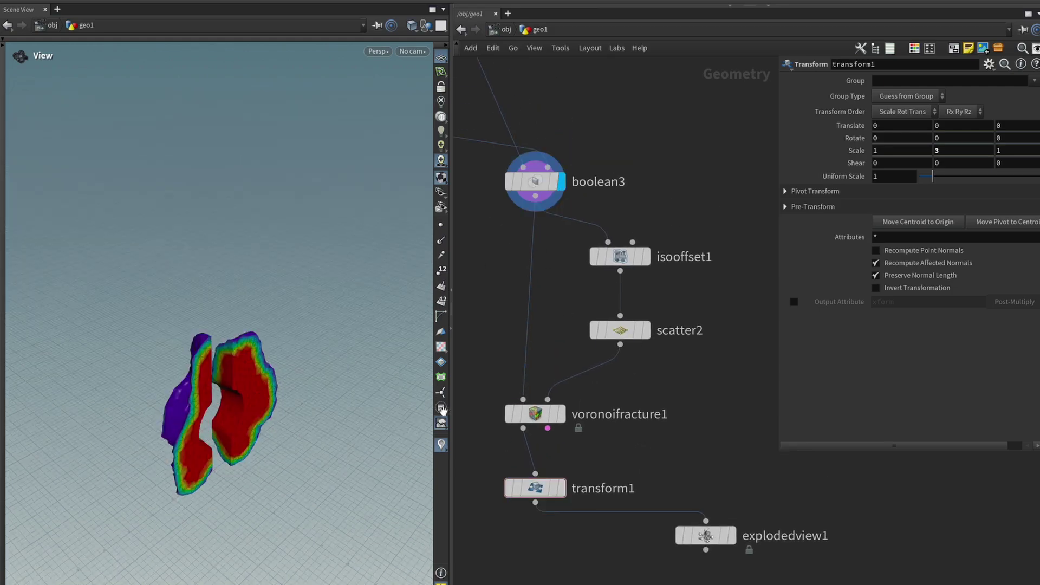
- Duplicate the Transform directly below the intersecting Boolean, ahead of the fracture branches, and set its Y scale to 1/3
left_click_drag(535, 487, 488, 264, "alt")
left_click_drag(532, 218, 572, 224)
left_click(966, 152)
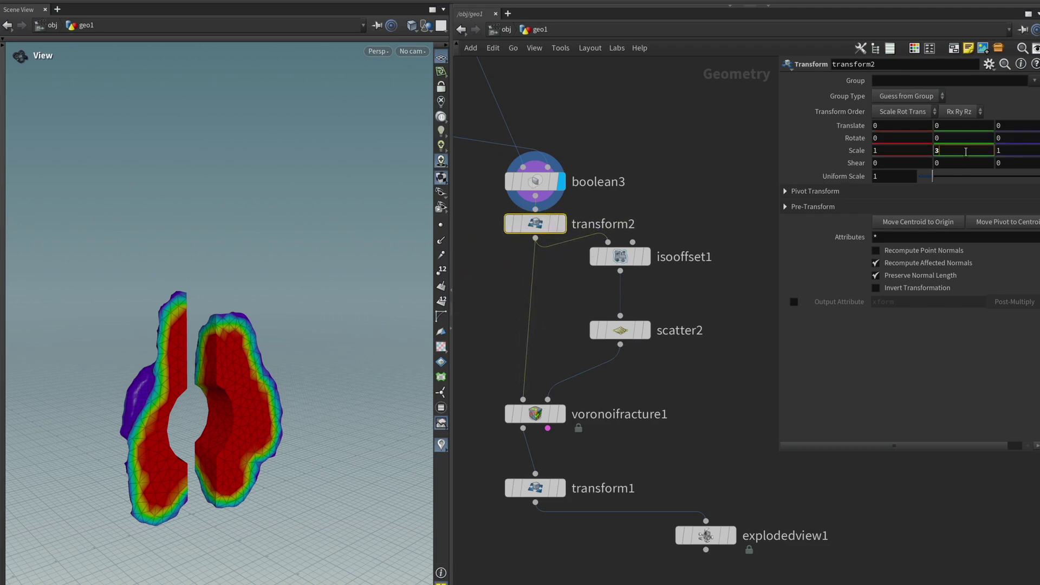
type("/")
key("Return")
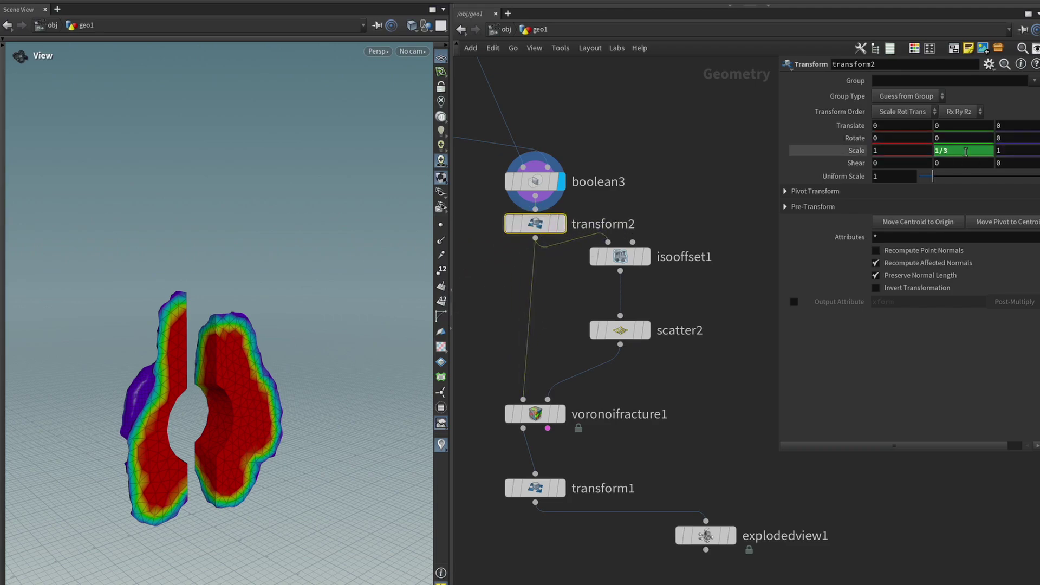
left_click(667, 456)
- Display the final Transform and the Exploded View in turn to check the fractured pieces
left_click(562, 488)
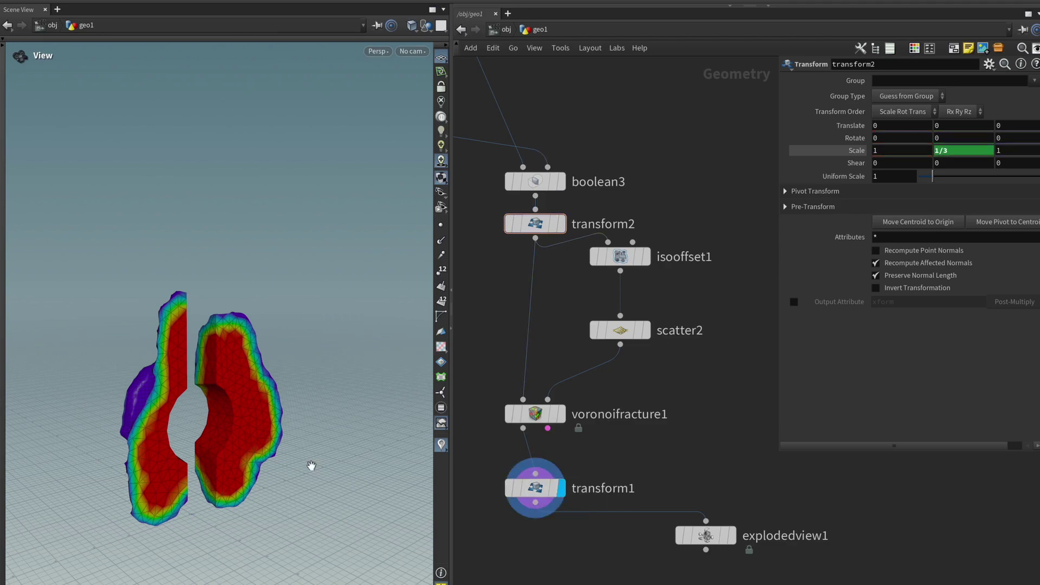
left_click(732, 535)
left_click_drag(281, 436, 323, 384)
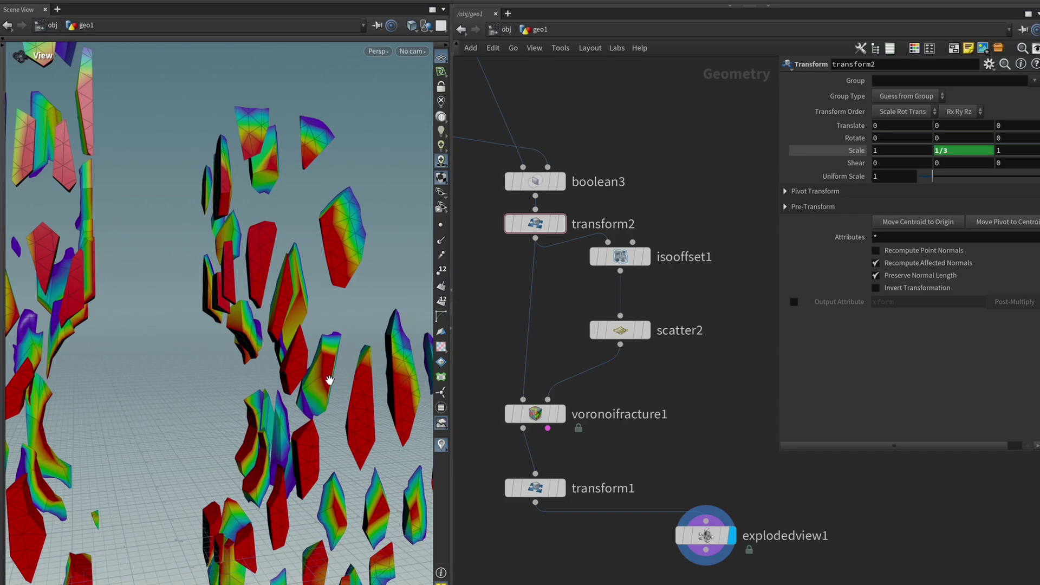
- Tidy the network by moving the IsoOffset and Scatter nodes down and the intersecting Boolean up
left_click_drag(691, 371, 618, 233)
left_click_drag(624, 336, 619, 366)
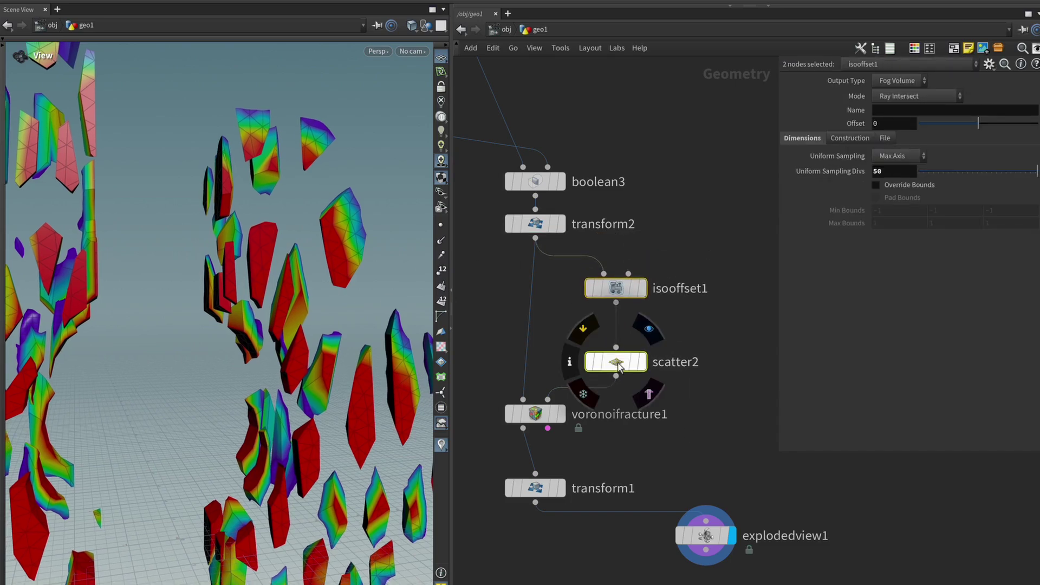
left_click(669, 232)
left_click_drag(536, 181, 536, 157)
middle_click_drag(664, 210, 672, 171)
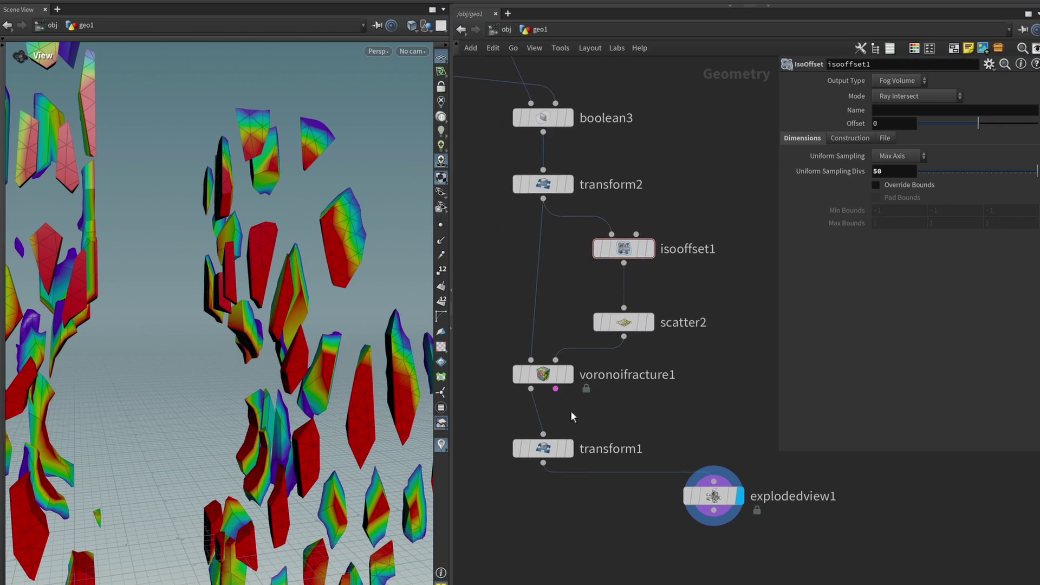
- Examine the exploded pieces and the rotation and scale parameters of the Transform below the Voronoi Fracture
left_click_drag(276, 433, 267, 438)
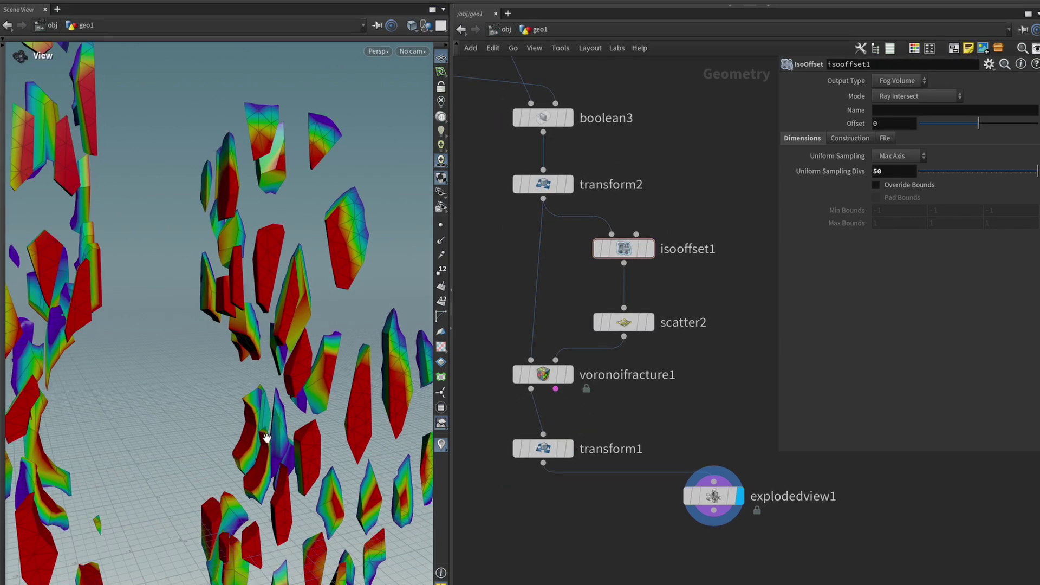
left_click_drag(402, 400, 404, 350)
left_click(543, 447)
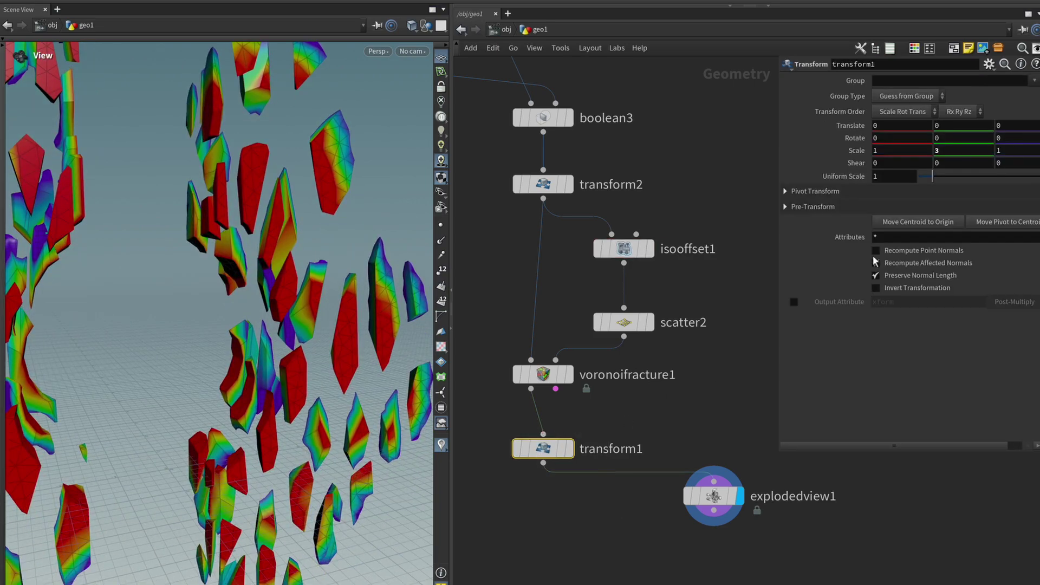
left_click(963, 149)
key("shift+Tab")
key("shift+Tab")
key("shift+Tab")
key("shift+Tab")
key("Tab")
key("Tab")
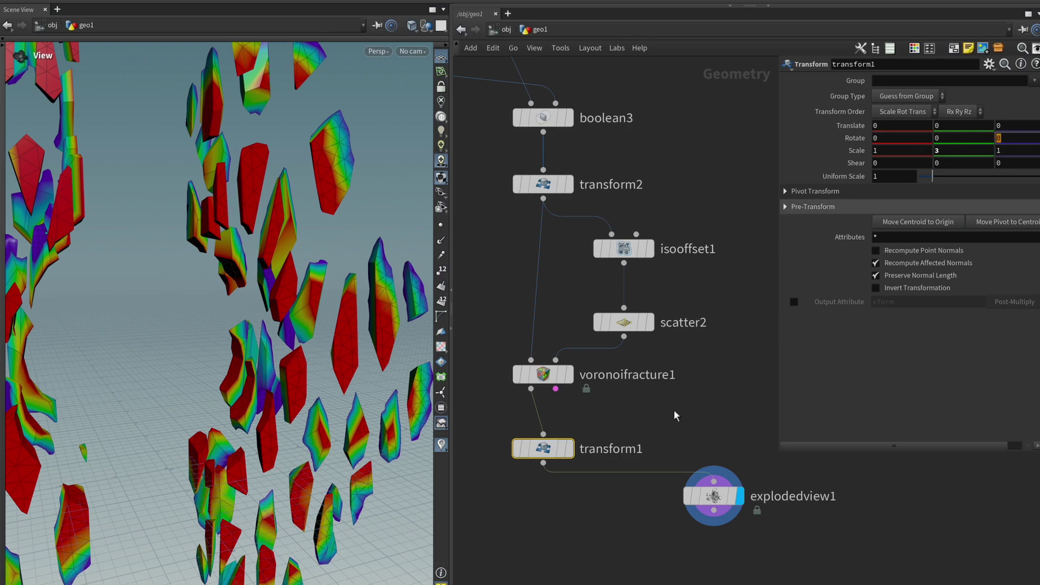
left_click(615, 515)
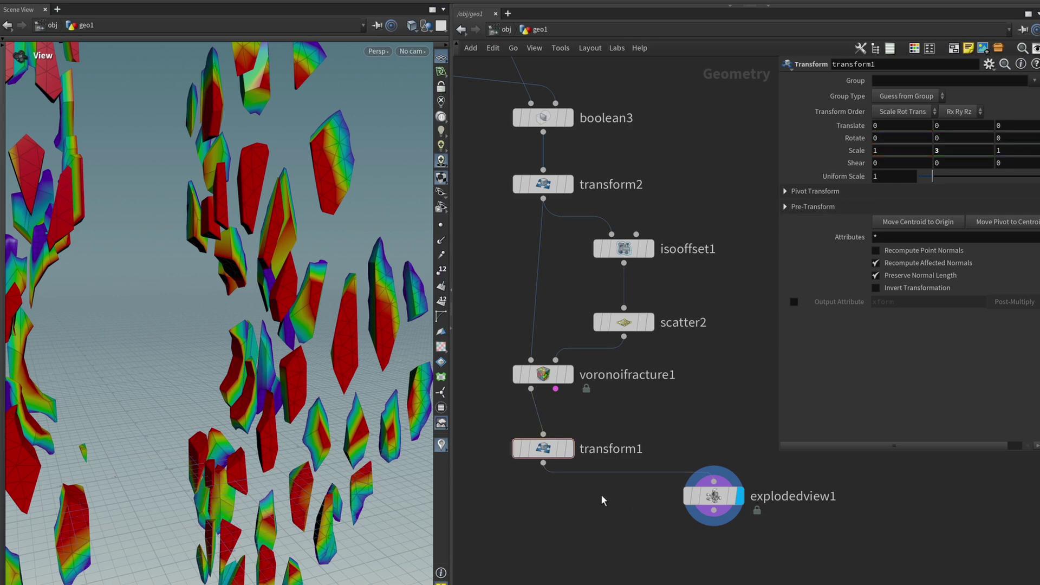
- Insert an RBD Cluster node between the final Transform and the Exploded View, and tighten the spacing of the Transform and cluster nodes
middle_click_drag(601, 496, 581, 492)
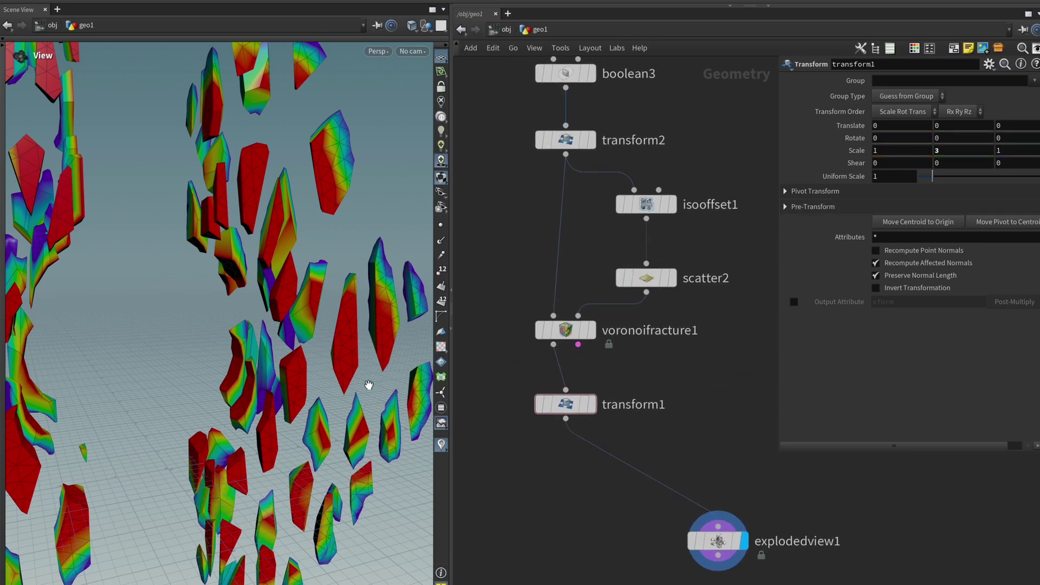
left_click_drag(367, 385, 276, 218)
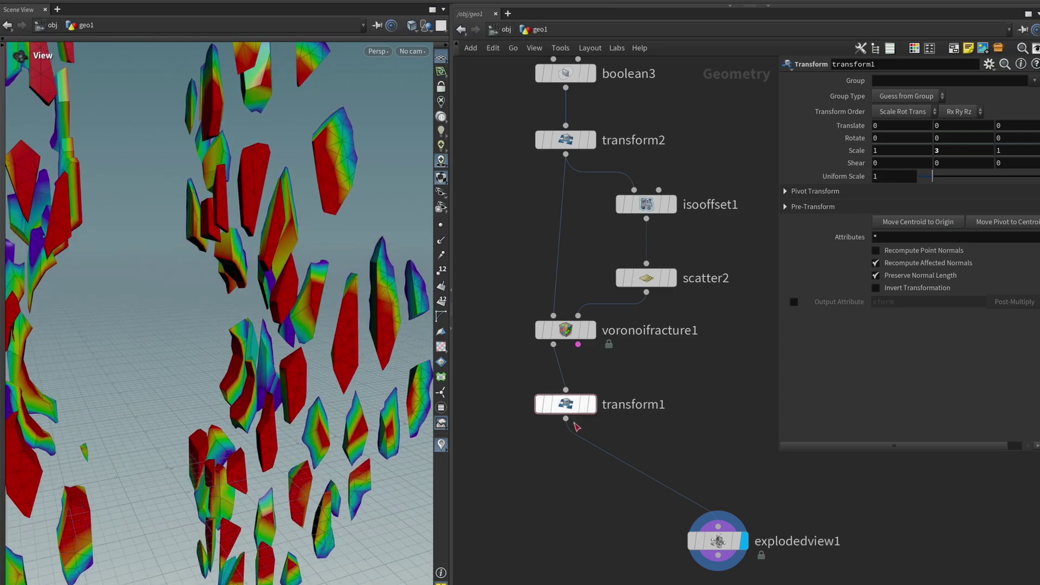
left_click_drag(392, 440, 329, 454)
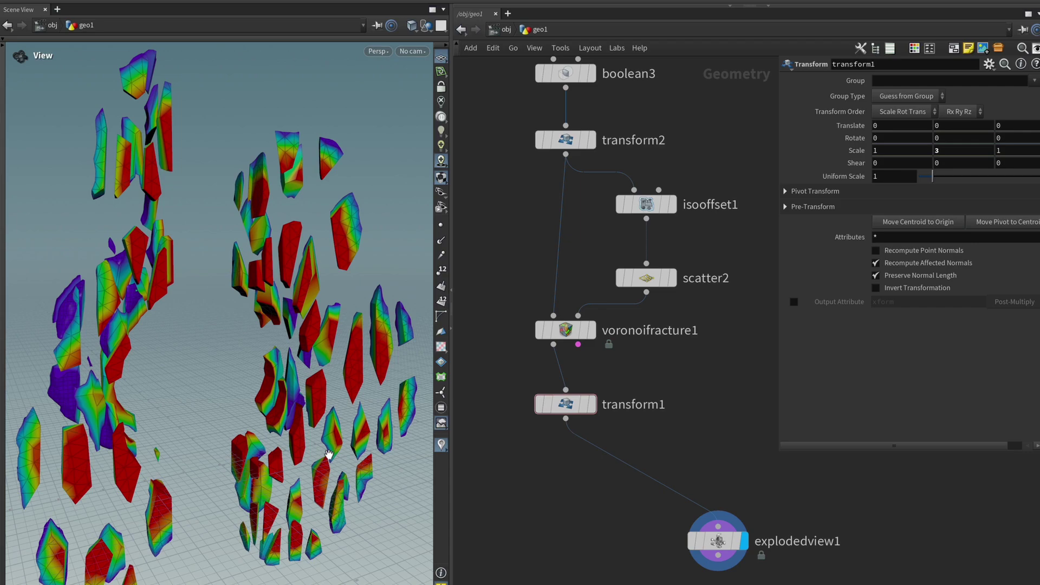
left_click_drag(329, 453, 253, 458)
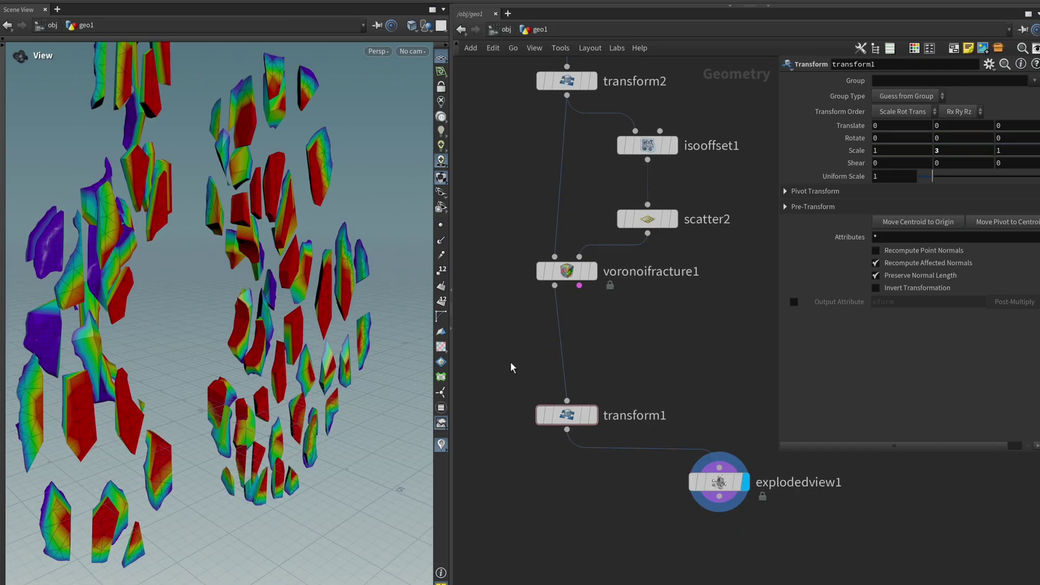
key("Tab")
type("null")
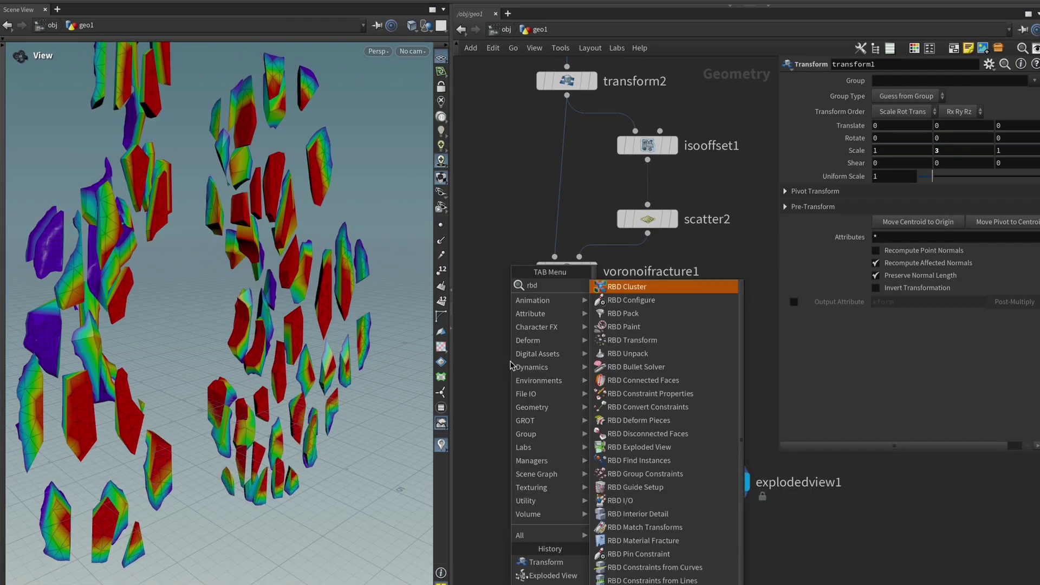
key("Return")
left_click(580, 355)
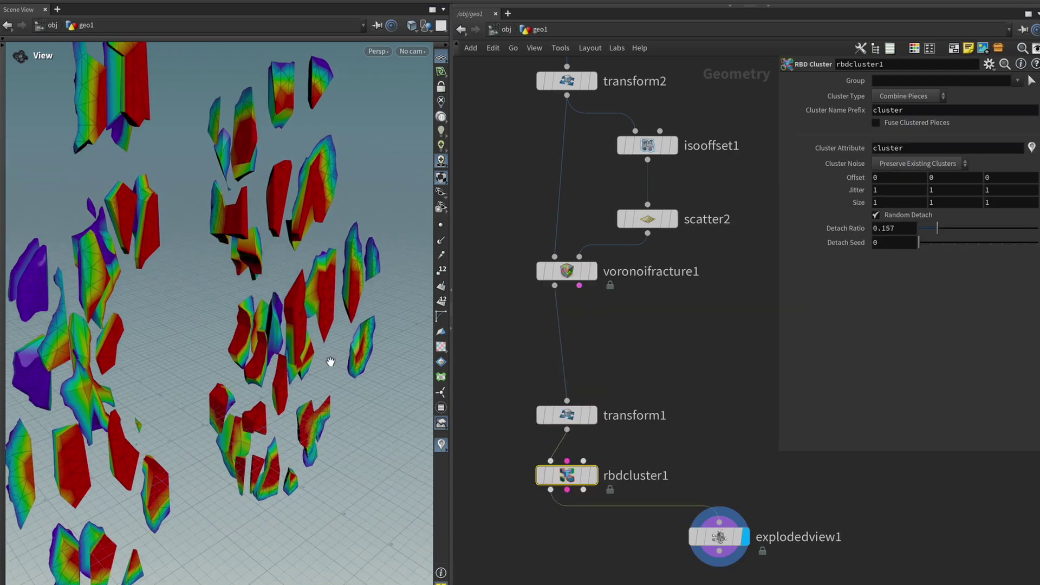
left_click_drag(570, 401, 570, 357)
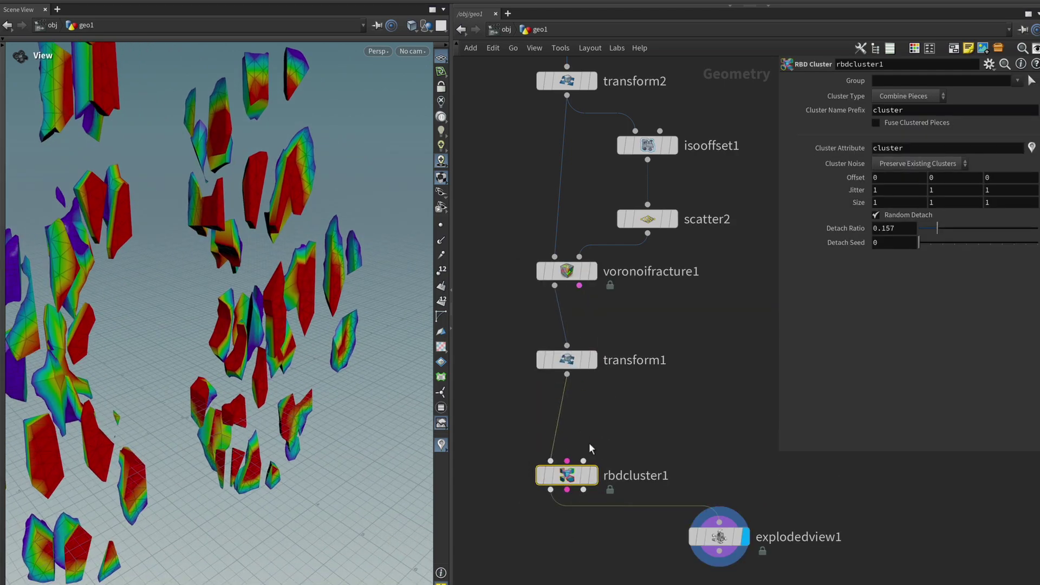
left_click_drag(567, 475, 566, 449)
- Bypass and re-enable the RBD Cluster repeatedly to compare the exploded pieces with and without clustering
left_click_drag(292, 303, 281, 325)
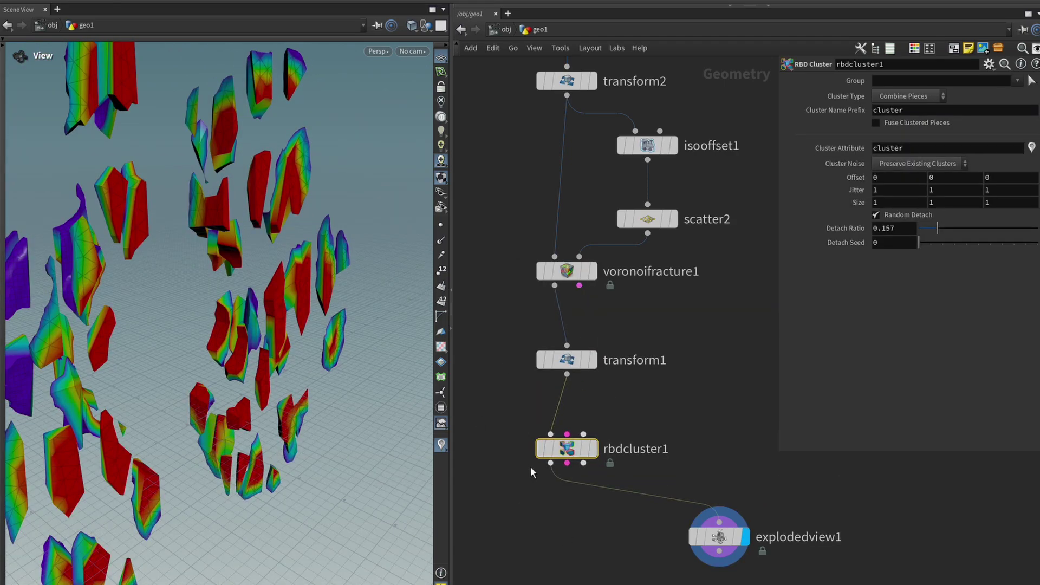
left_click(538, 421)
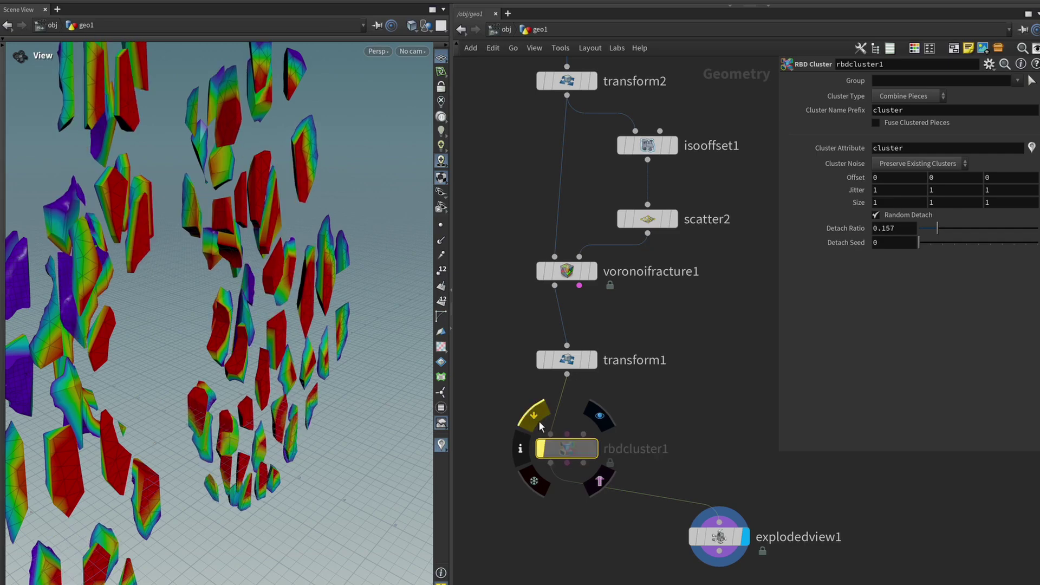
left_click(538, 421)
left_click(538, 420)
left_click(538, 420)
left_click(539, 420)
left_click(539, 420)
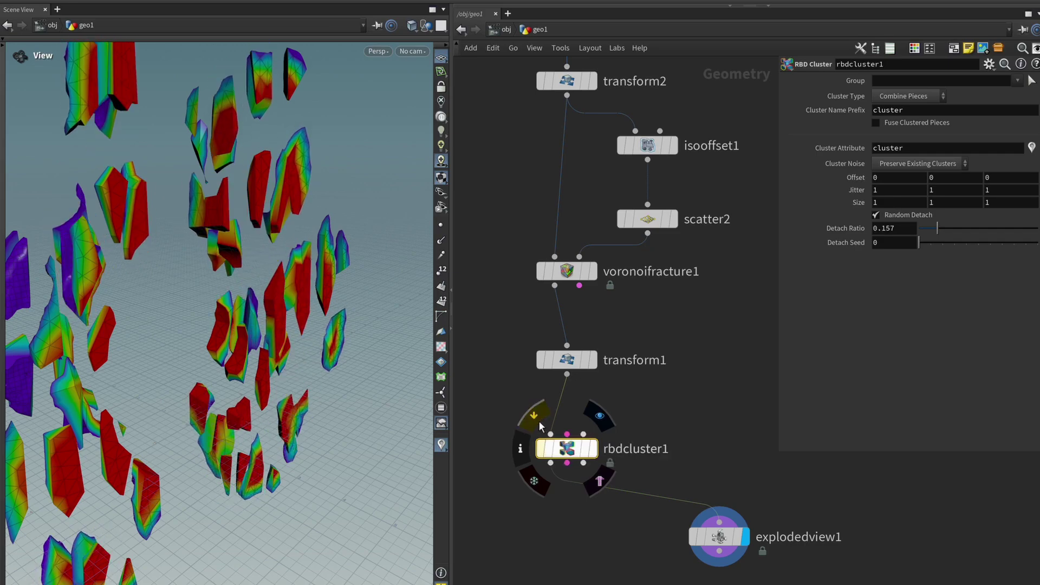
left_click(538, 420)
mouse_move(572, 456)
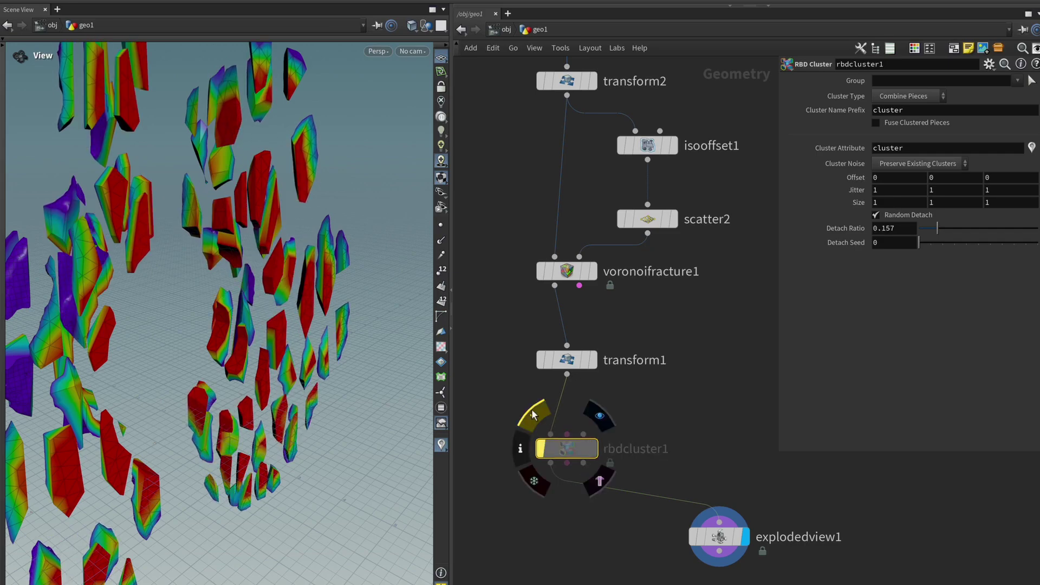
left_click(534, 416)
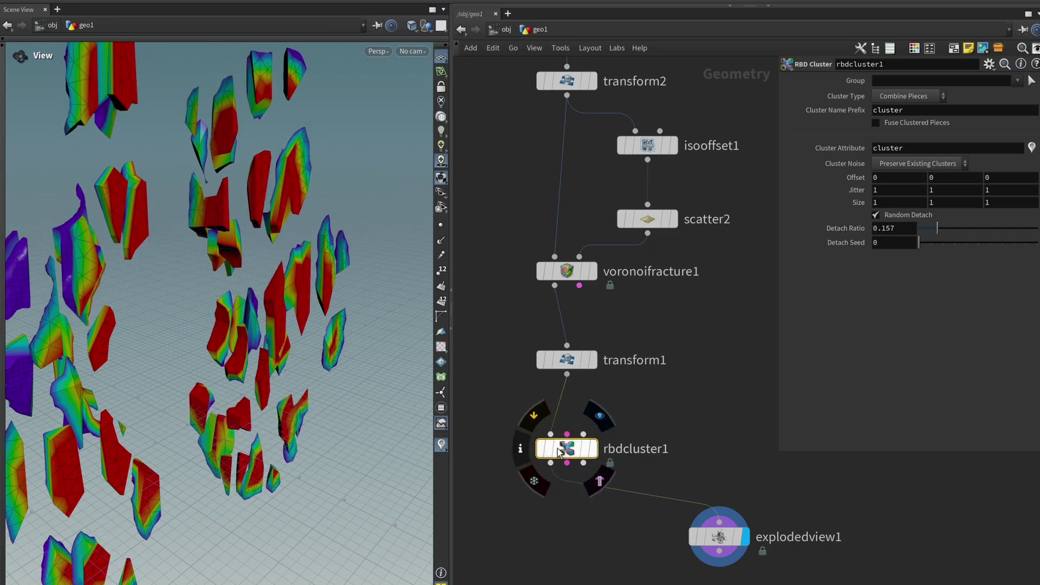
- Visualize the name attribute of the RBD Cluster output as piece colours and compare the clustered pieces with the unclustered ones
left_click(520, 450)
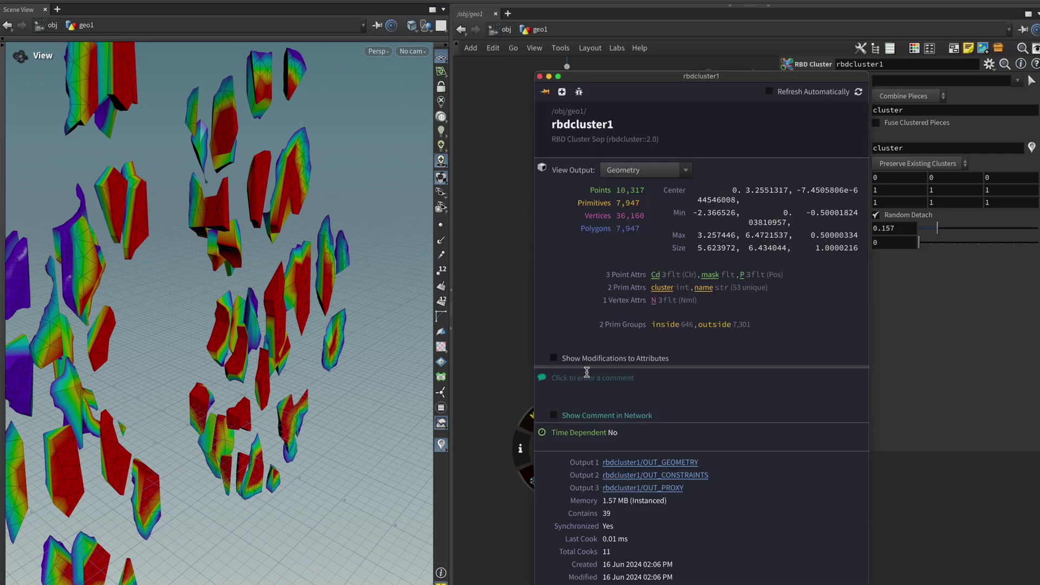
left_click(703, 287)
left_click_drag(406, 314, 330, 299)
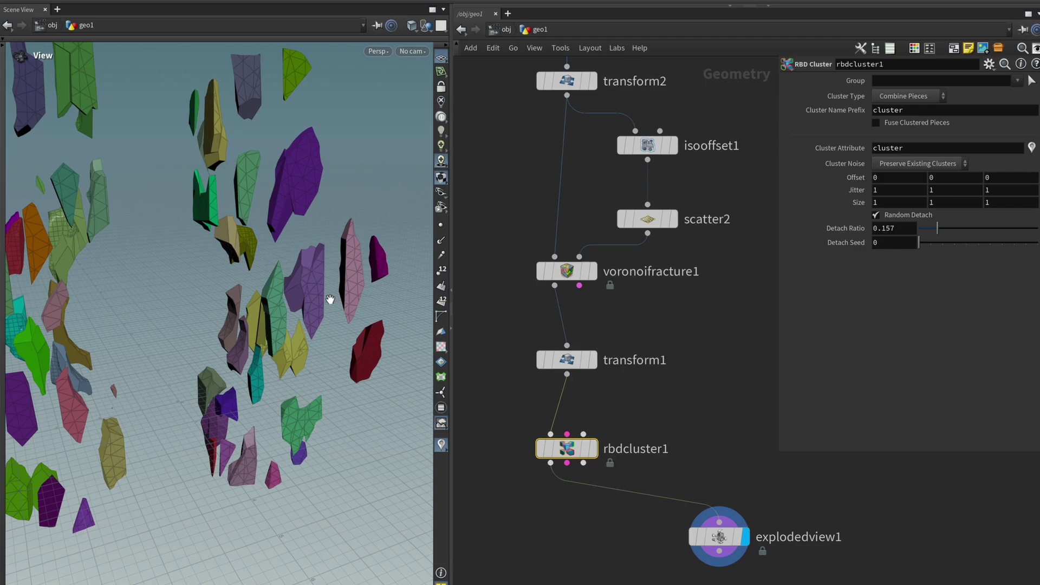
left_click_drag(330, 299, 365, 318)
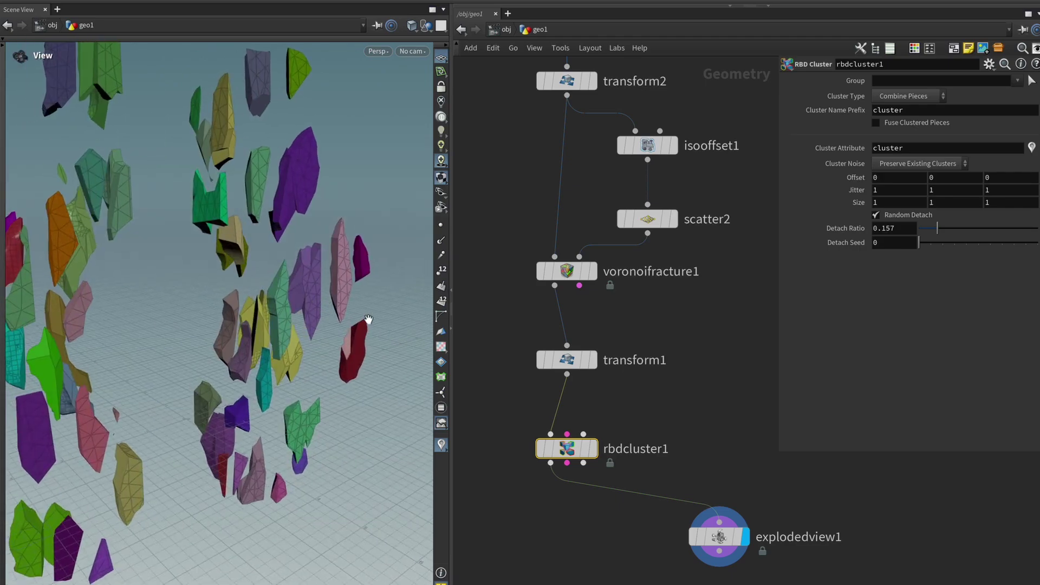
left_click(536, 416)
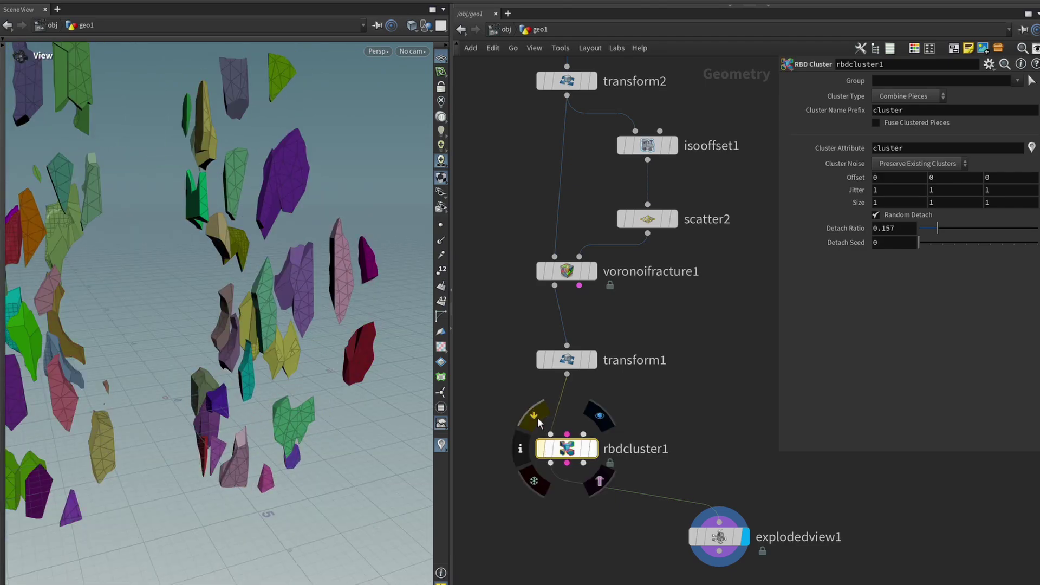
left_click_drag(282, 321, 284, 328)
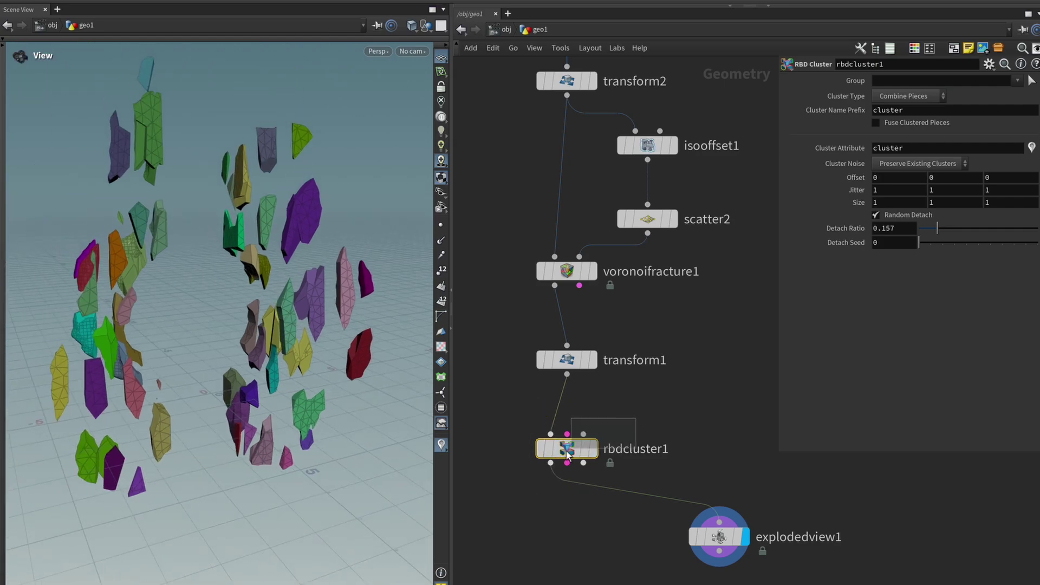
- Try a cluster noise Size of 4 on all three axes of the RBD Cluster and inspect the larger pieces
middle_click_drag(853, 202, 142, 238)
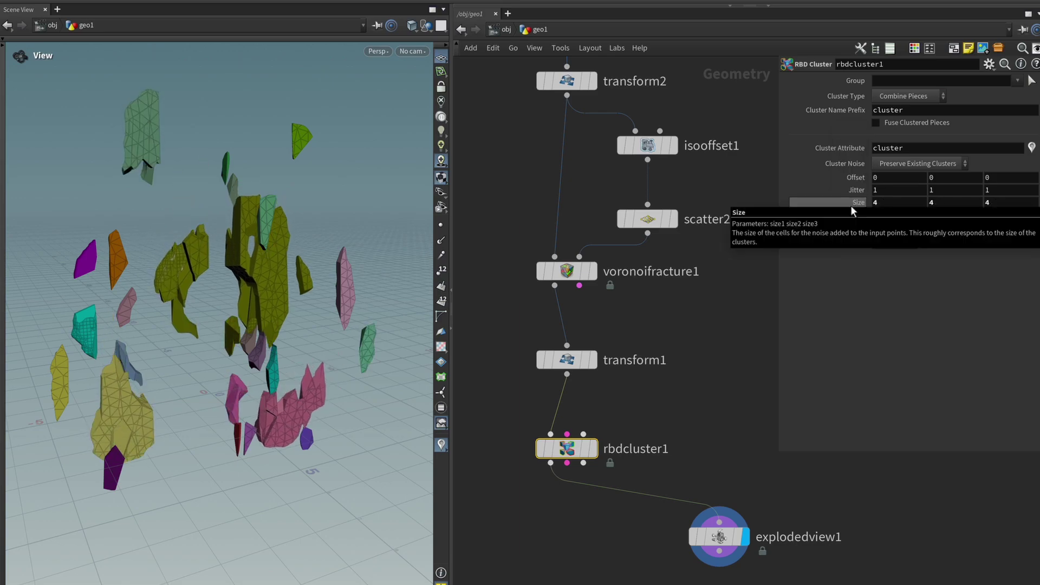
scroll(295, 313, "up", 5)
middle_click_drag(295, 313, 241, 319)
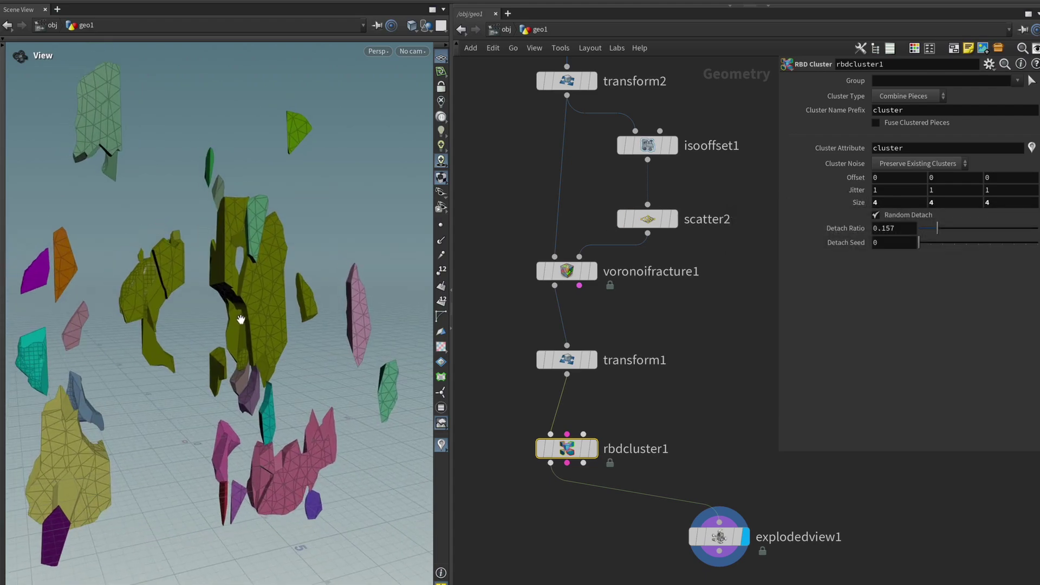
left_click_drag(241, 320, 263, 374)
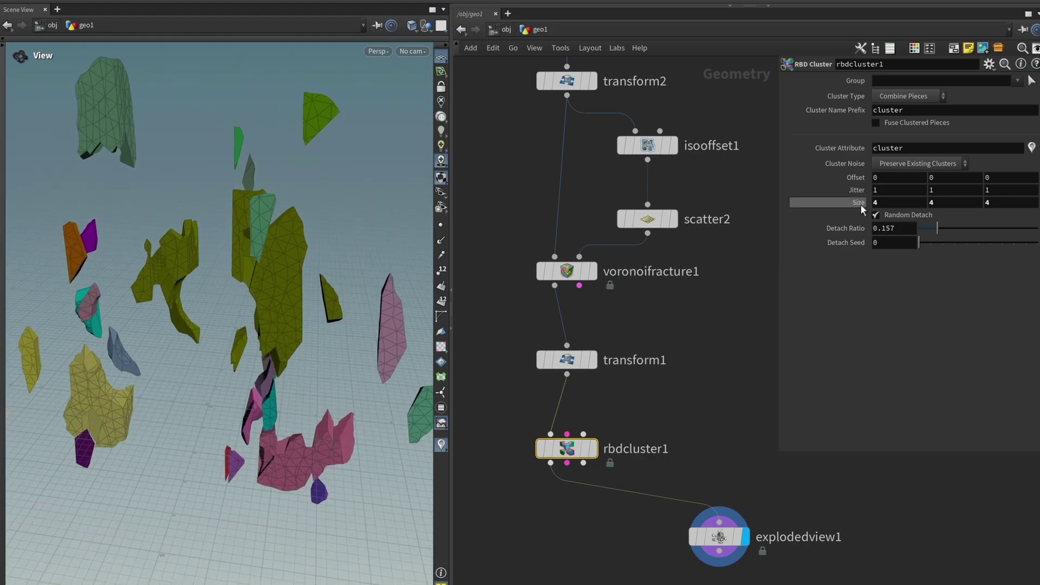
middle_click_drag(863, 210, 839, 208)
left_click_drag(319, 314, 341, 317)
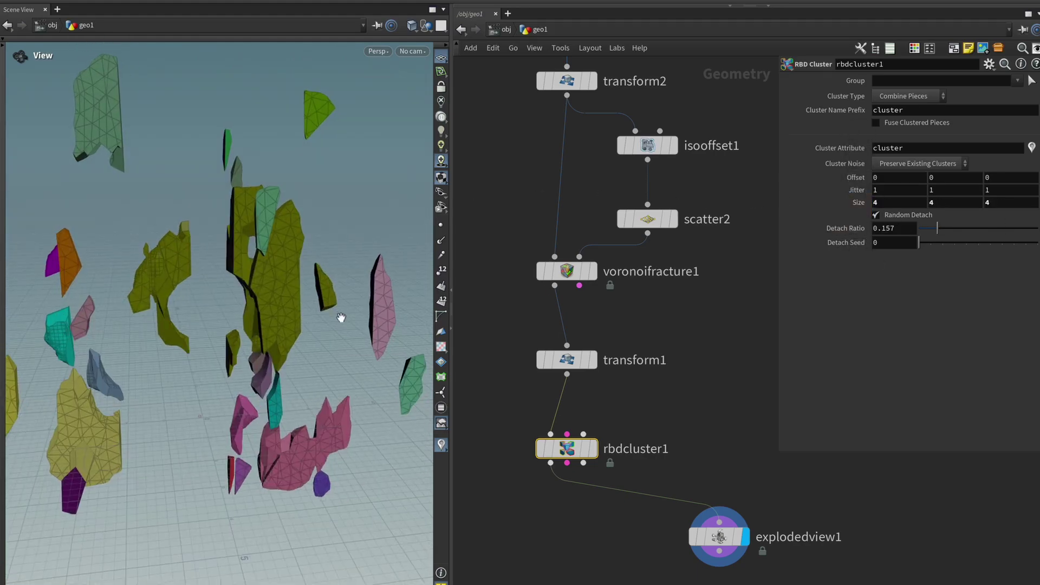
- Try a Detach Ratio of 0 on the RBD Cluster and inspect the clusters from several angles
left_click_drag(935, 229, 899, 234)
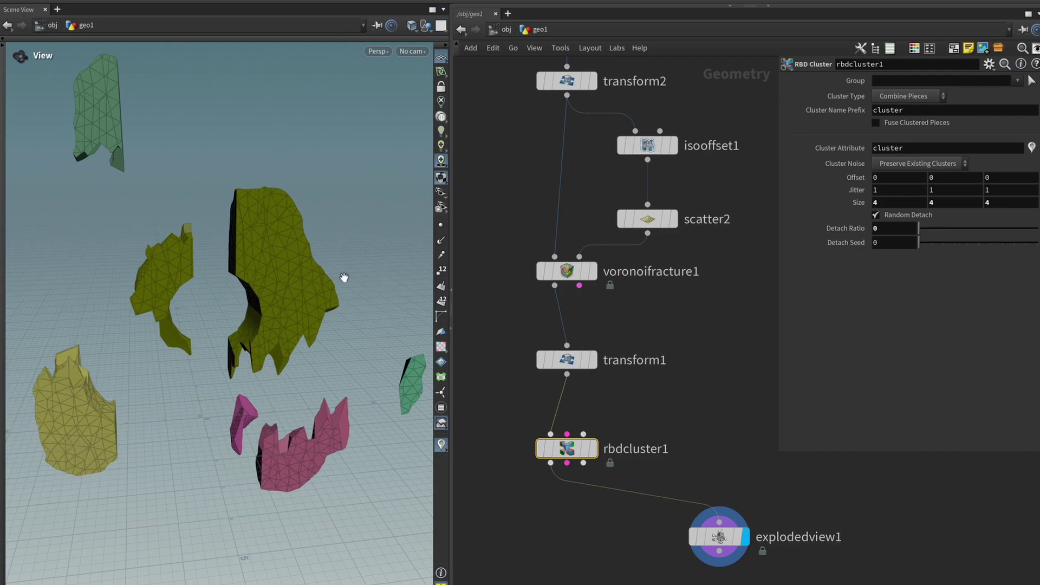
left_click_drag(344, 278, 238, 280)
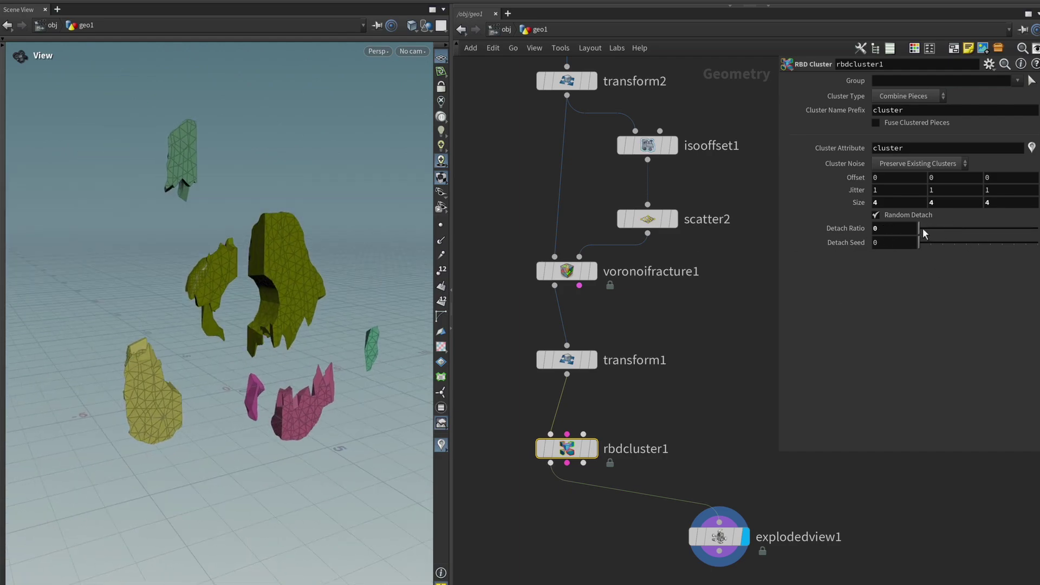
scroll(330, 325, "up", 3)
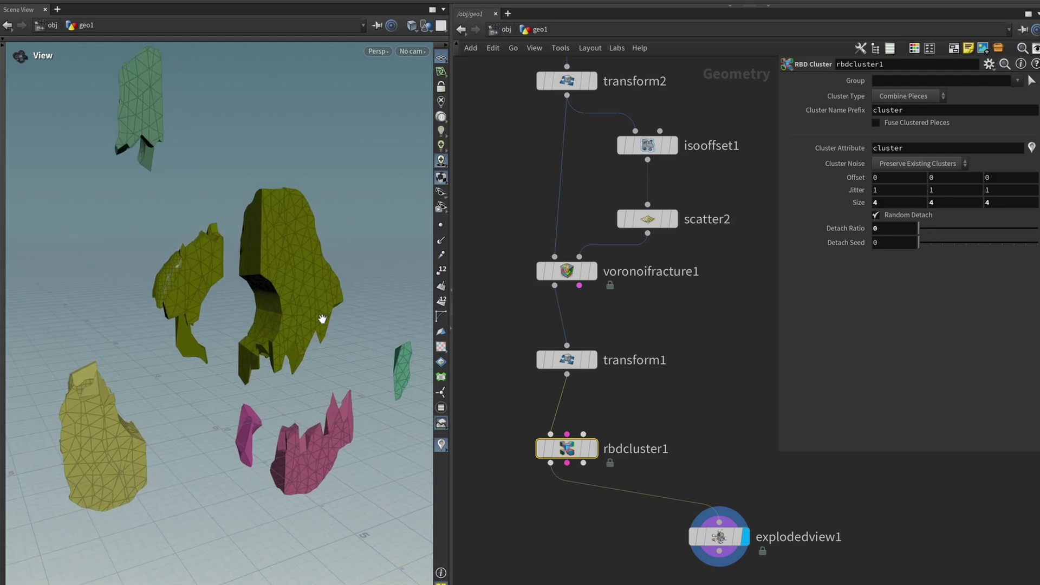
key("v")
left_click(326, 324)
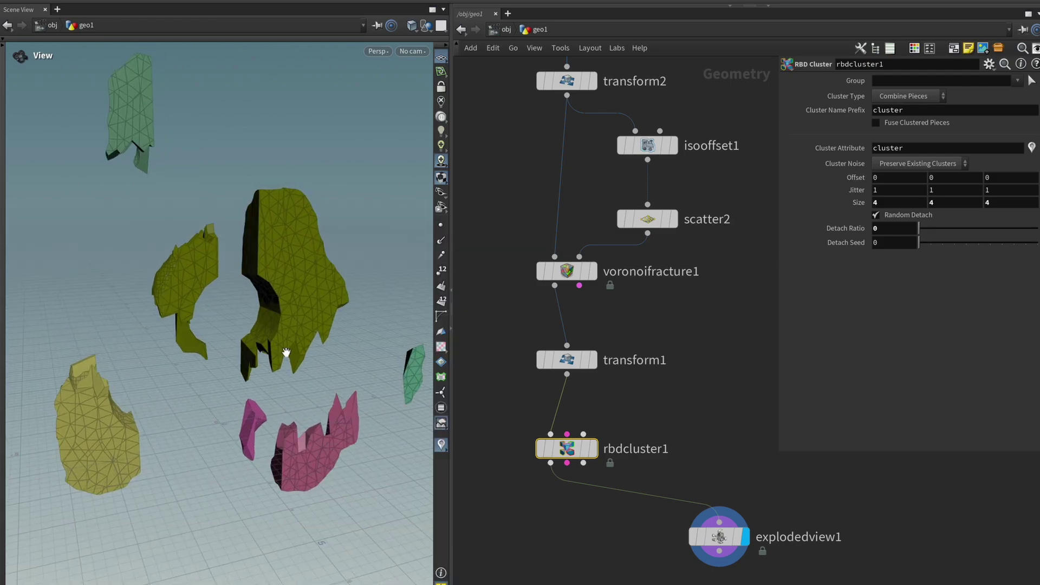
middle_click_drag(287, 327, 275, 327)
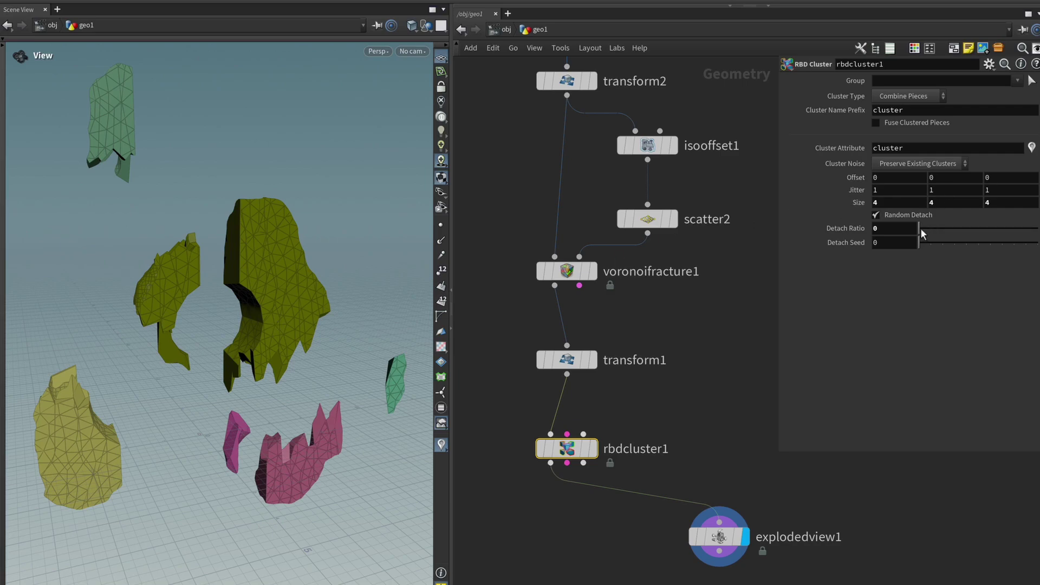
- Try a Detach Ratio of 0.463 and a cluster noise Size of 2.1 on all three axes
left_click_drag(921, 228, 973, 231)
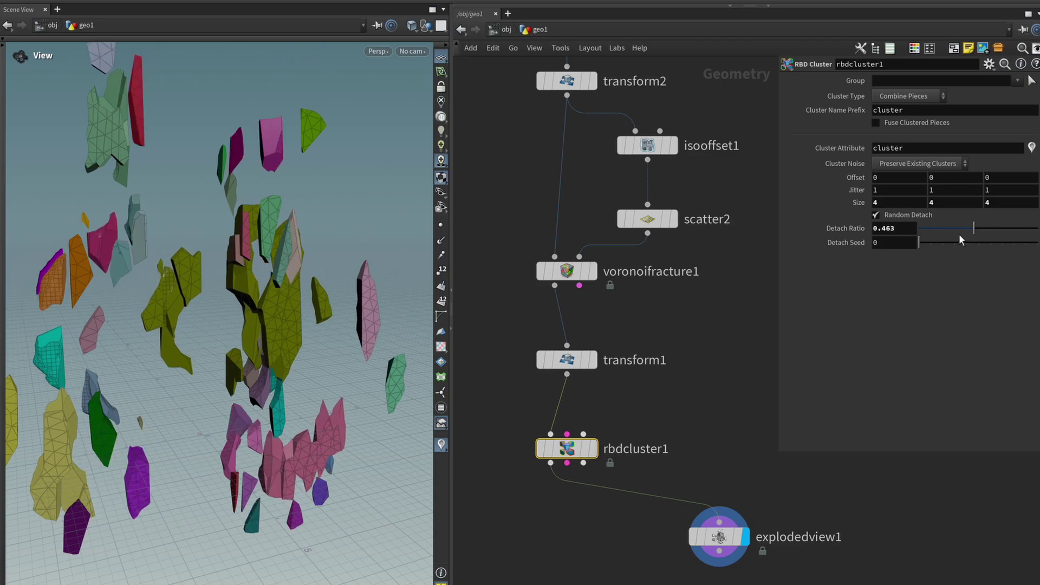
left_click_drag(287, 321, 292, 318)
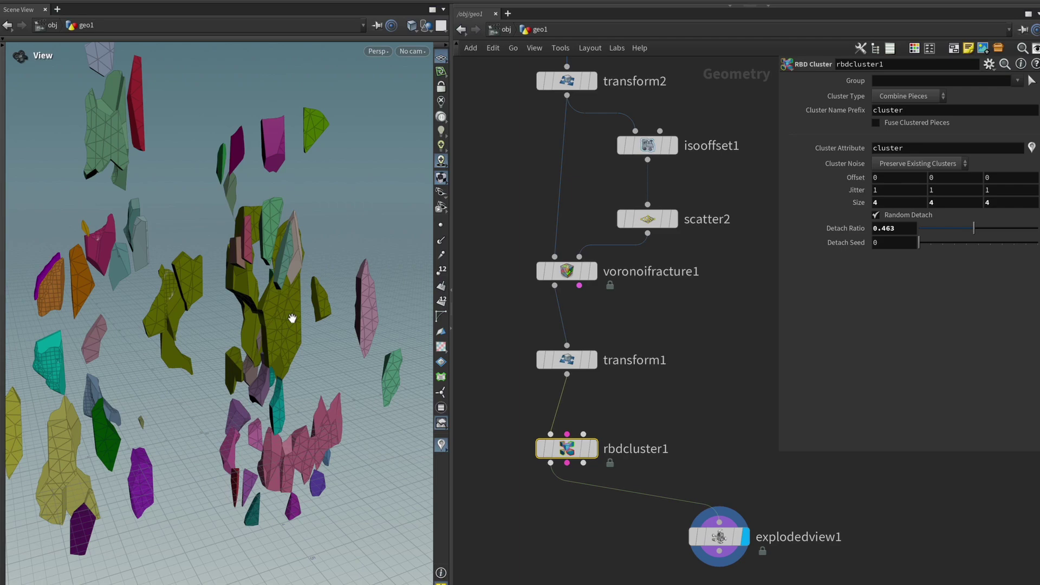
left_click_drag(291, 318, 350, 389)
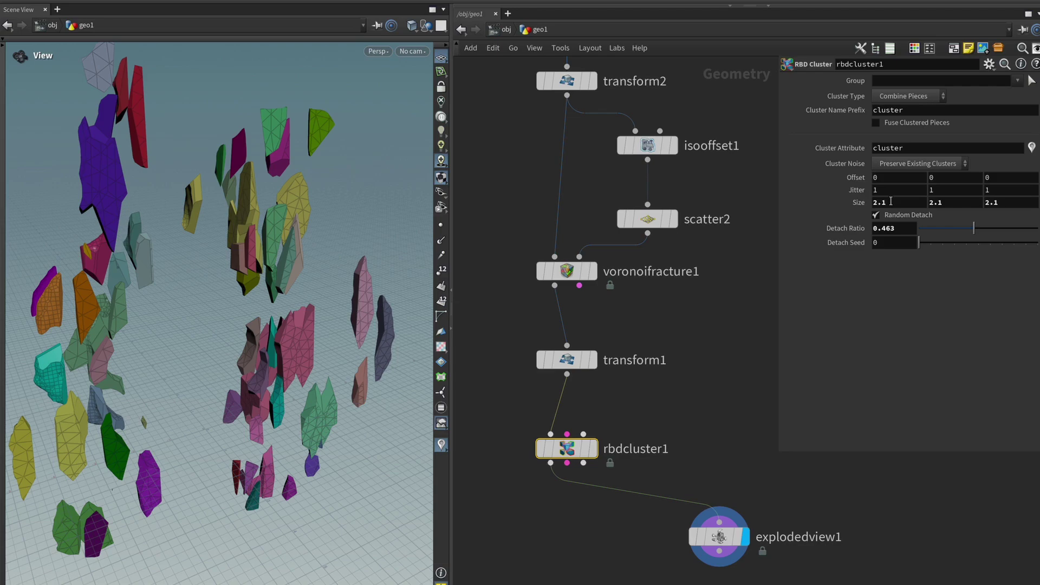
- Set the RBD Cluster's noise Size to 1 on all three axes and its Detach Ratio to 0.125
left_click(903, 206)
type("1")
key("Tab")
type("1")
key("Tab")
type("1")
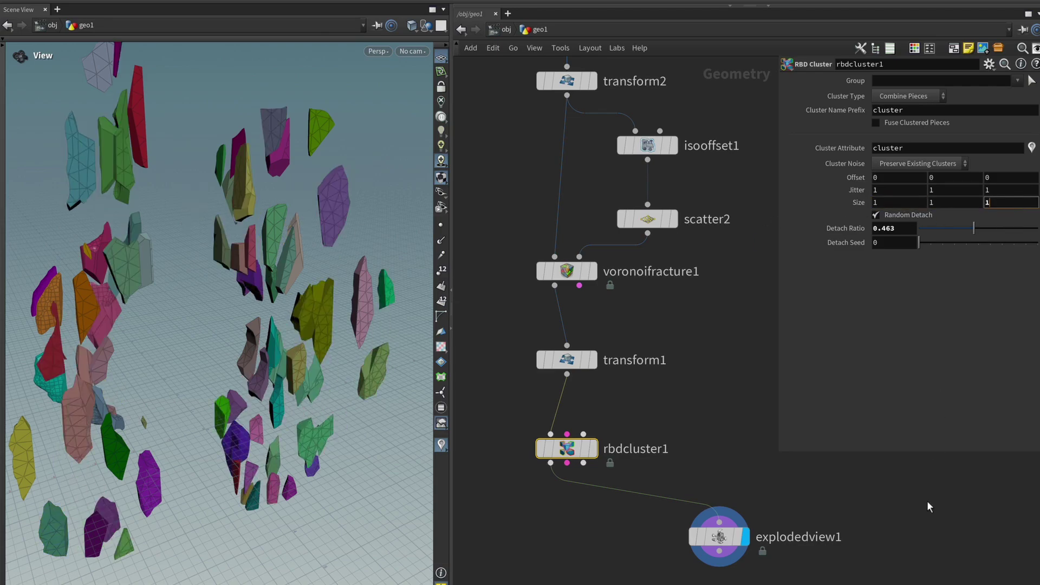
left_click_drag(974, 228, 935, 239)
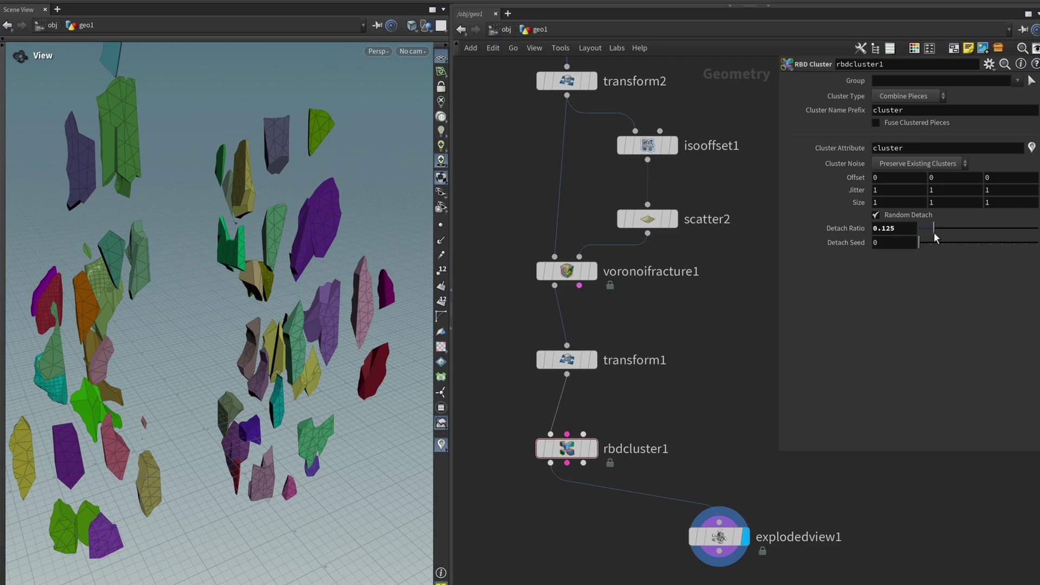
scroll(218, 332, "down", 5)
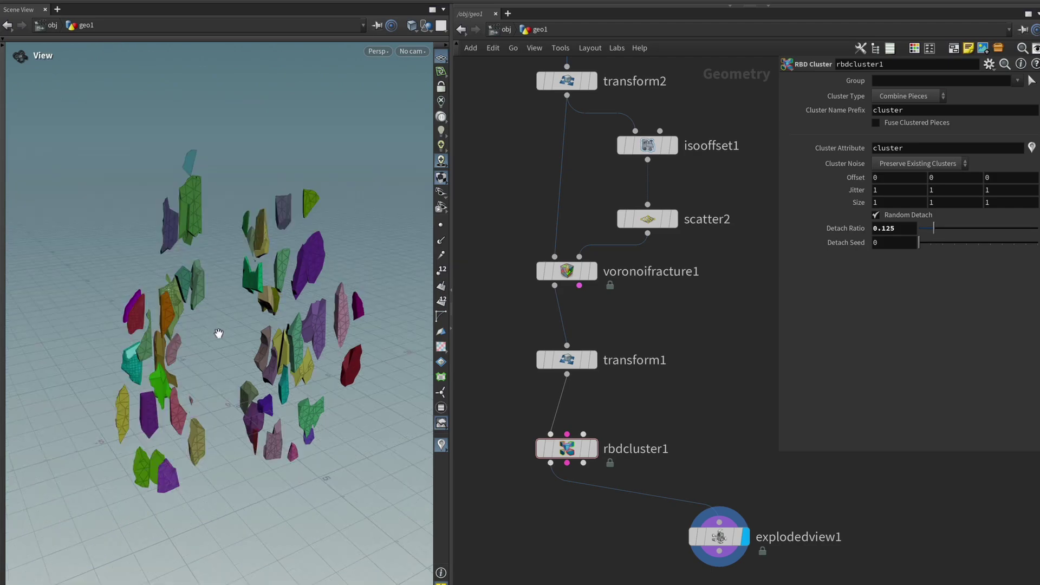
left_click_drag(218, 332, 214, 336)
scroll(228, 325, "up", 3)
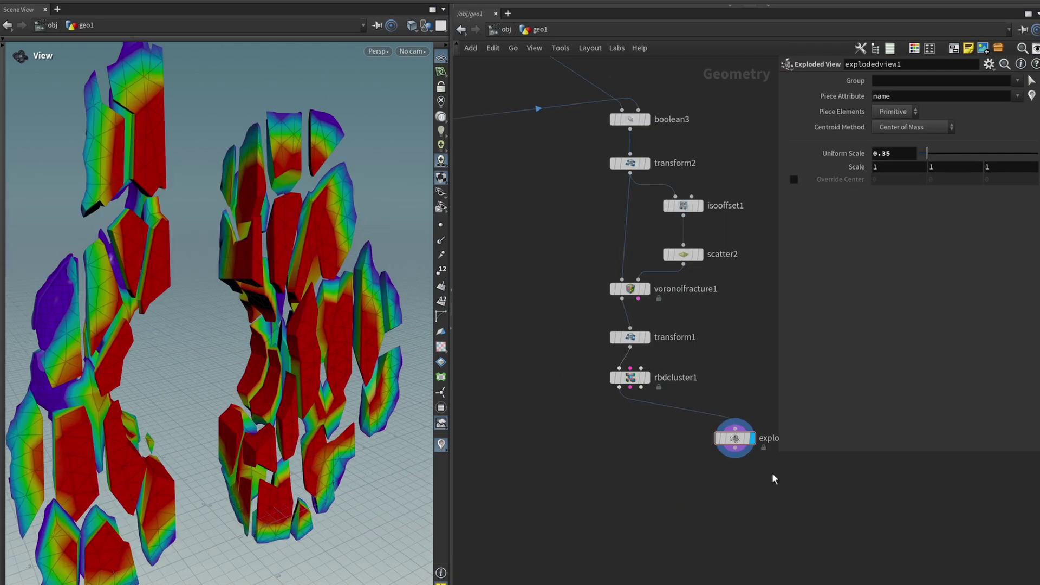
- Display the RBD Cluster output instead of the Exploded View and examine the assembled pillar pieces
left_click(649, 378)
left_click_drag(579, 414, 702, 362)
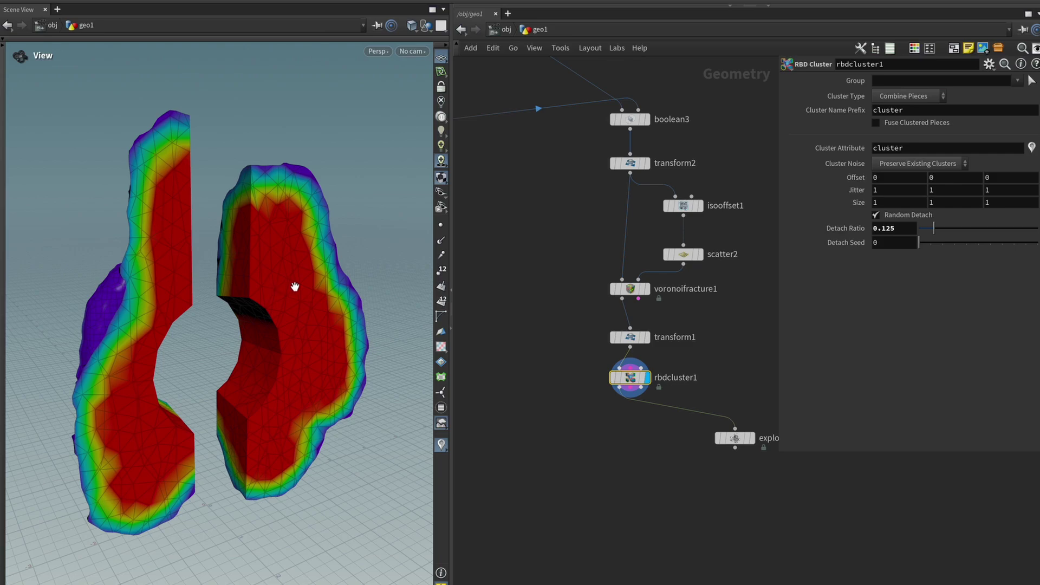
scroll(273, 414, "up", 8)
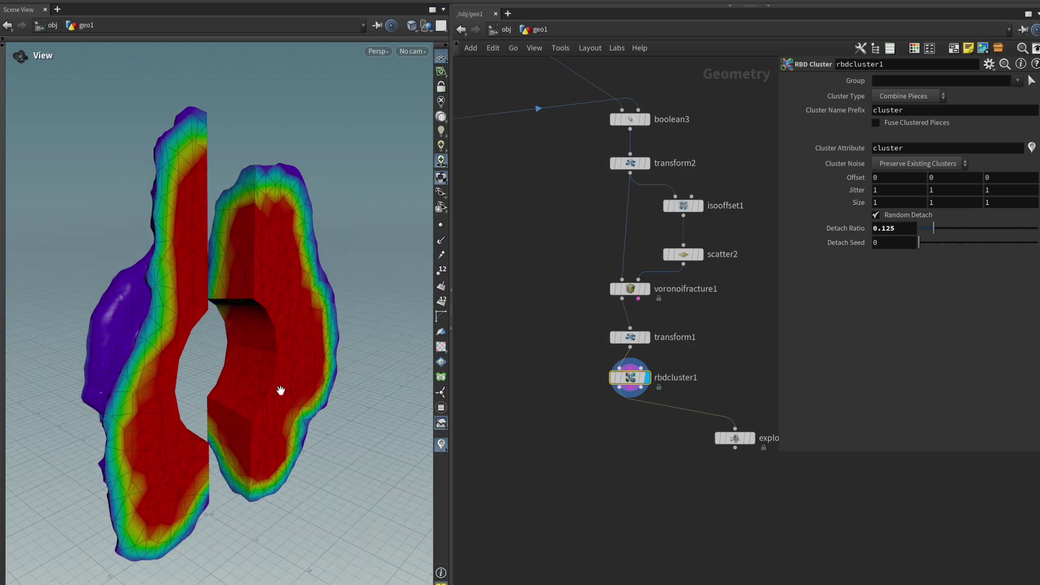
- Display the remeshgrid1 output and the boolean3 result in turn to compare the remeshed blobs with the cut pillar pieces
left_click_drag(264, 382, 216, 262)
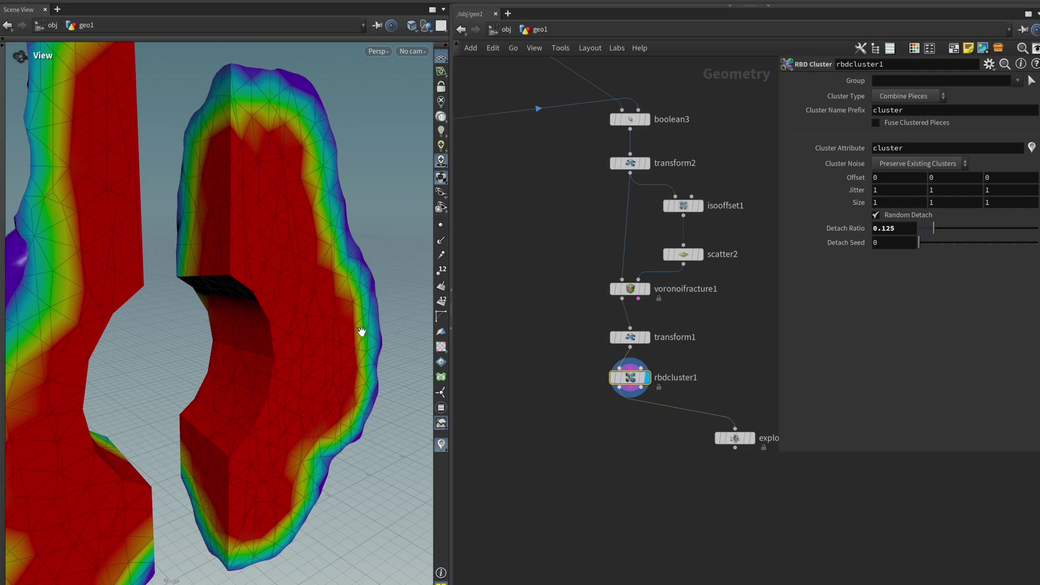
left_click_drag(362, 332, 339, 348)
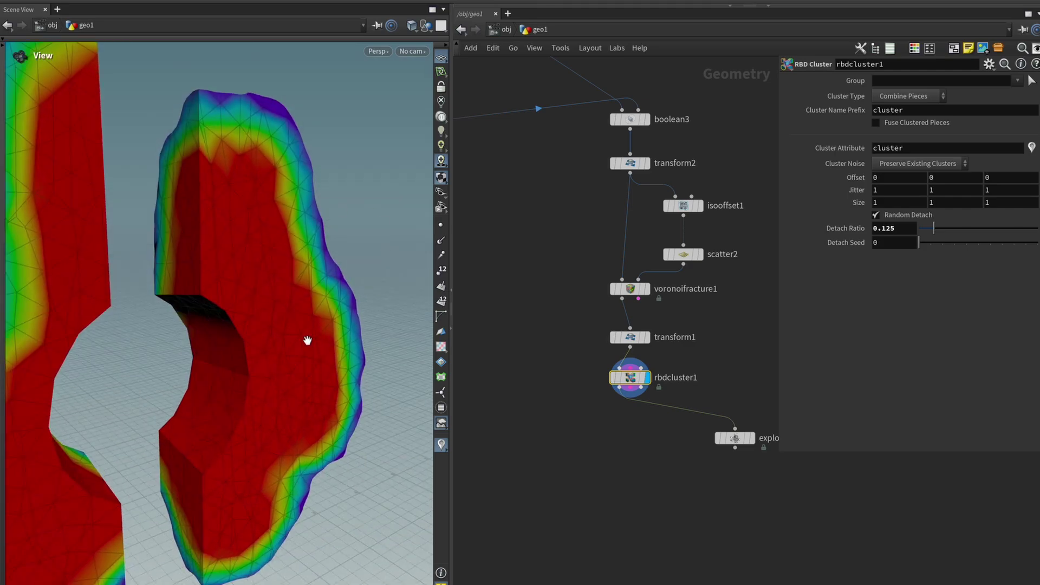
mouse_move(309, 336)
left_mouse_down()
mouse_move(304, 323)
mouse_move(212, 325)
mouse_move(197, 310)
mouse_move(321, 375)
mouse_move(511, 406)
mouse_move(242, 335)
mouse_move(293, 339)
left_mouse_up()
middle_click_drag(520, 339, 795, 398)
left_click(476, 268)
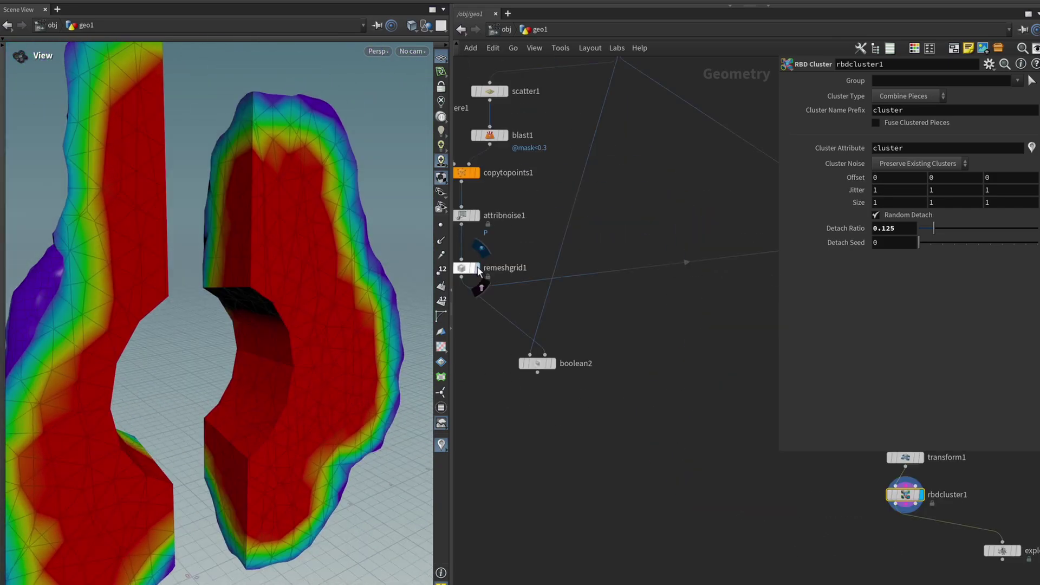
left_click_drag(354, 303, 315, 307)
middle_click_drag(880, 267, 671, 285)
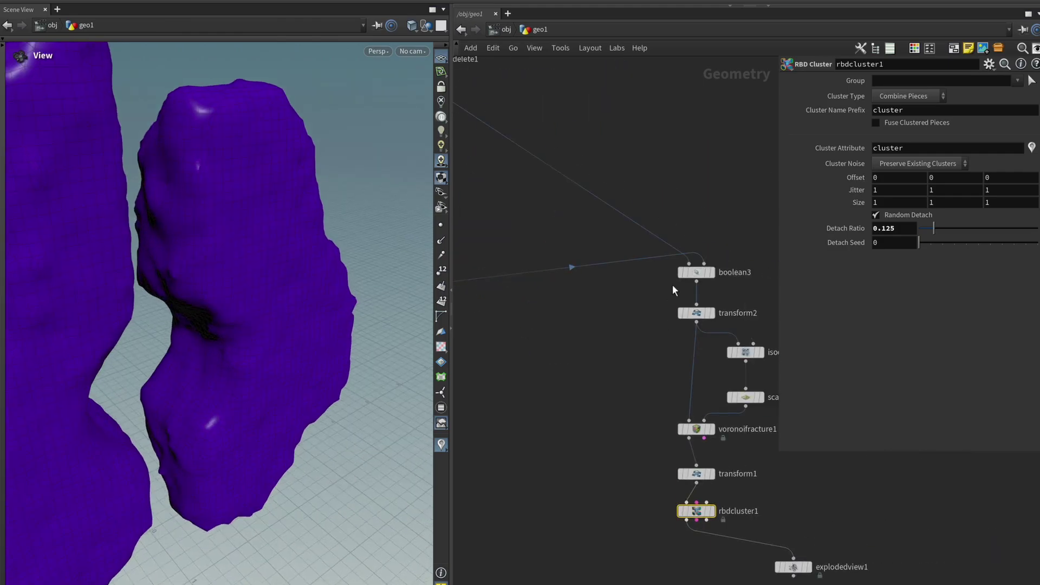
left_click(709, 272)
left_click_drag(346, 304, 517, 356)
middle_click_drag(517, 355, 558, 300)
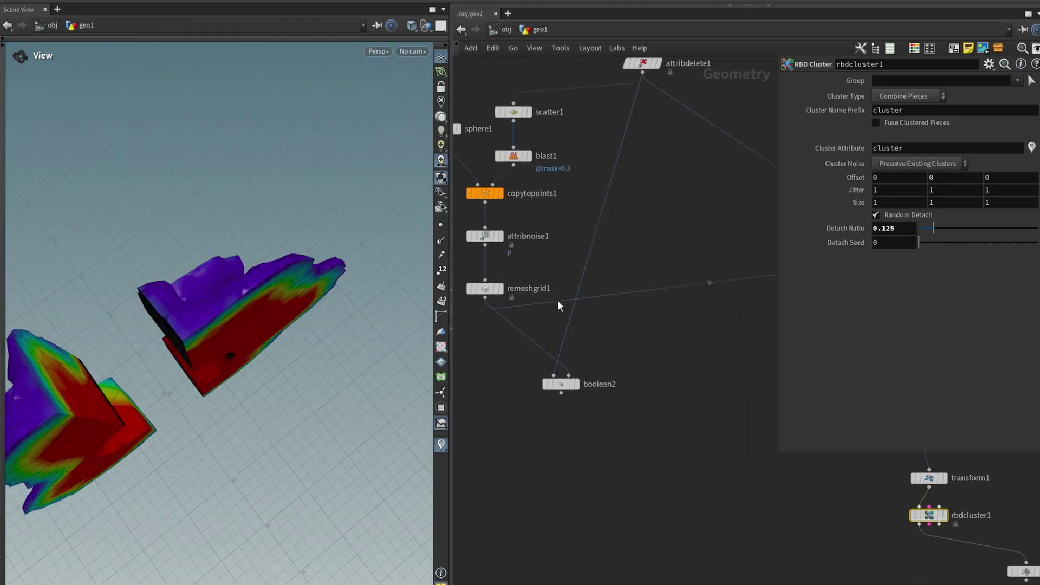
- Switch between remeshgrid1 and boolean3 once more and examine the mask colours on the cut faces and outer side of the pieces
left_click(500, 289)
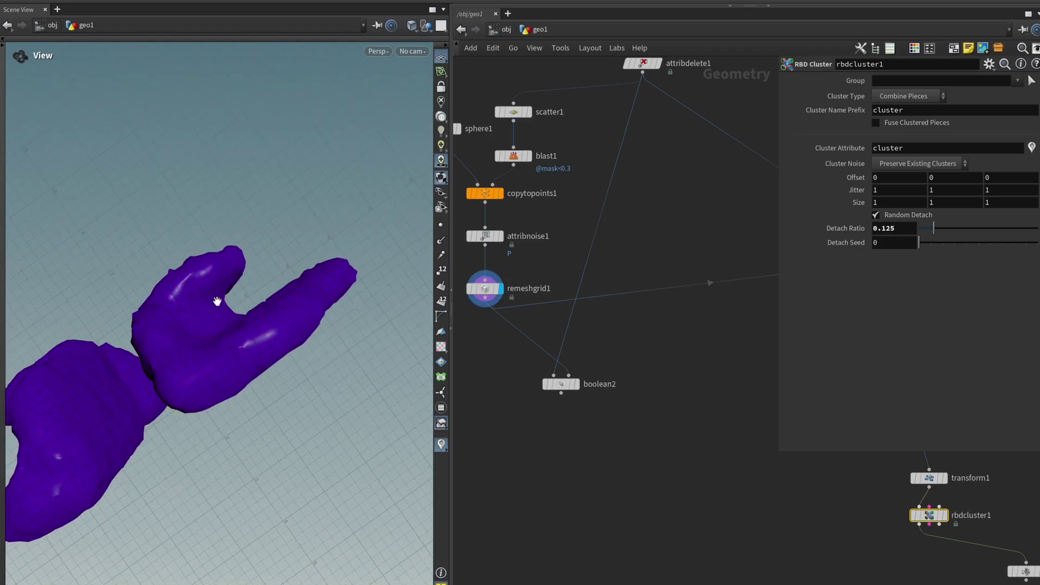
left_click_drag(217, 300, 248, 271)
scroll(248, 271, "up", 3)
middle_click_drag(715, 314, 476, 321)
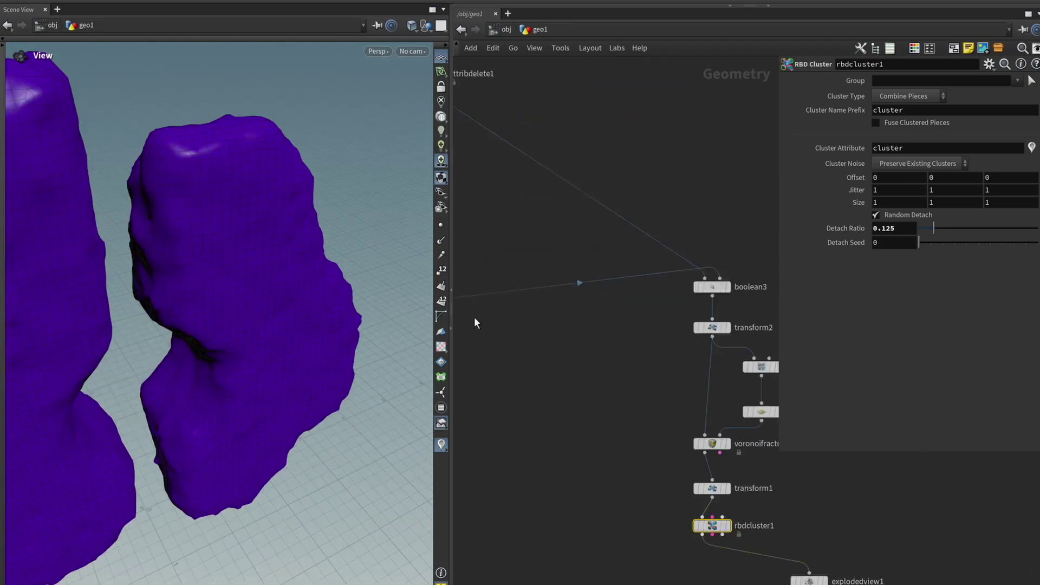
left_click(666, 289)
mouse_move(267, 244)
left_mouse_down()
mouse_move(290, 318)
mouse_move(165, 299)
mouse_move(260, 239)
left_mouse_up()
middle_click_drag(476, 341, 530, 302)
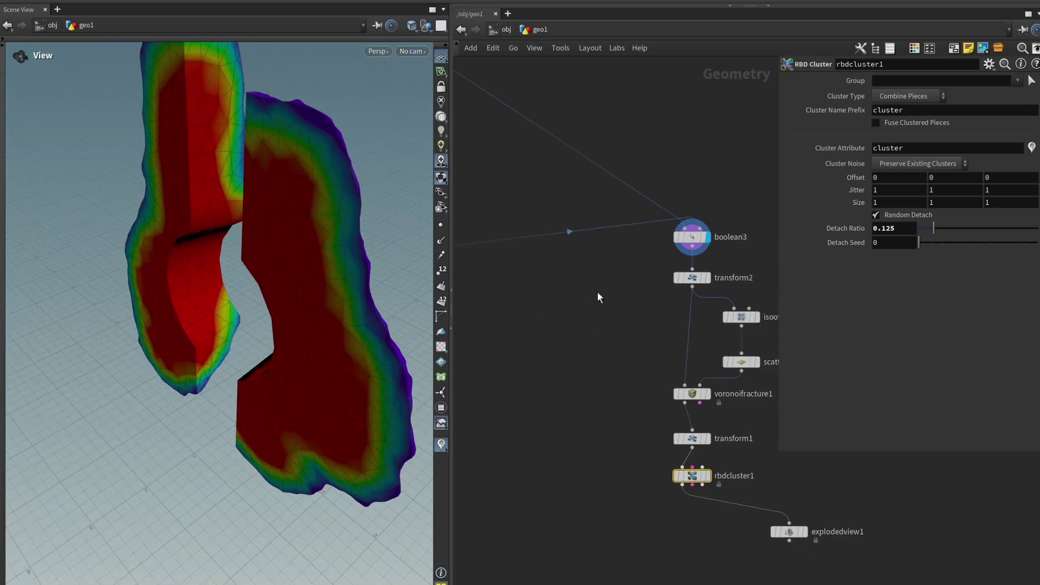
middle_click_drag(599, 277, 576, 246)
left_click_drag(366, 285, 244, 302)
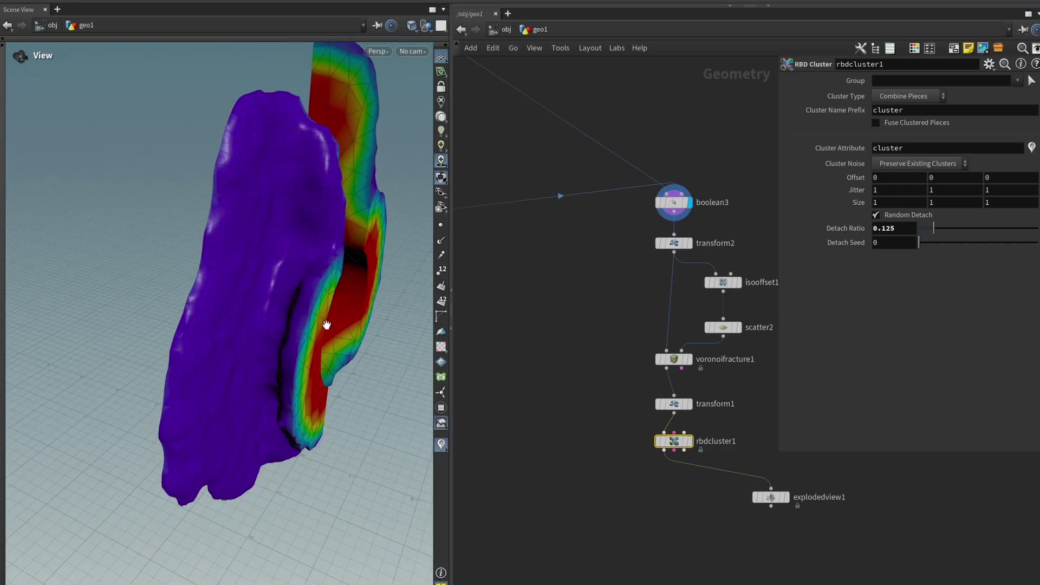
left_click_drag(326, 325, 306, 329)
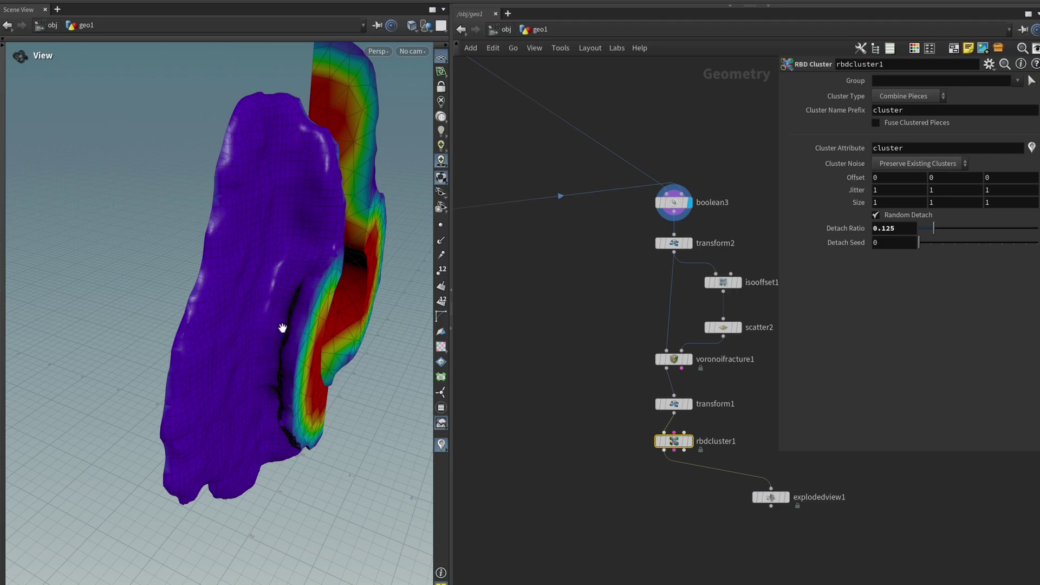
left_click_drag(283, 327, 141, 404)
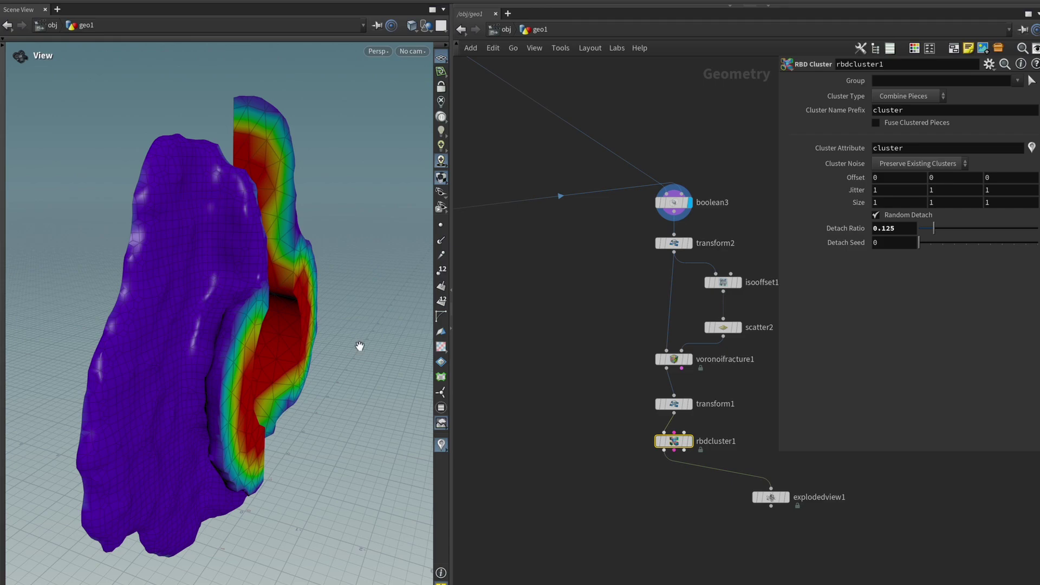
left_click_drag(131, 386, 157, 368)
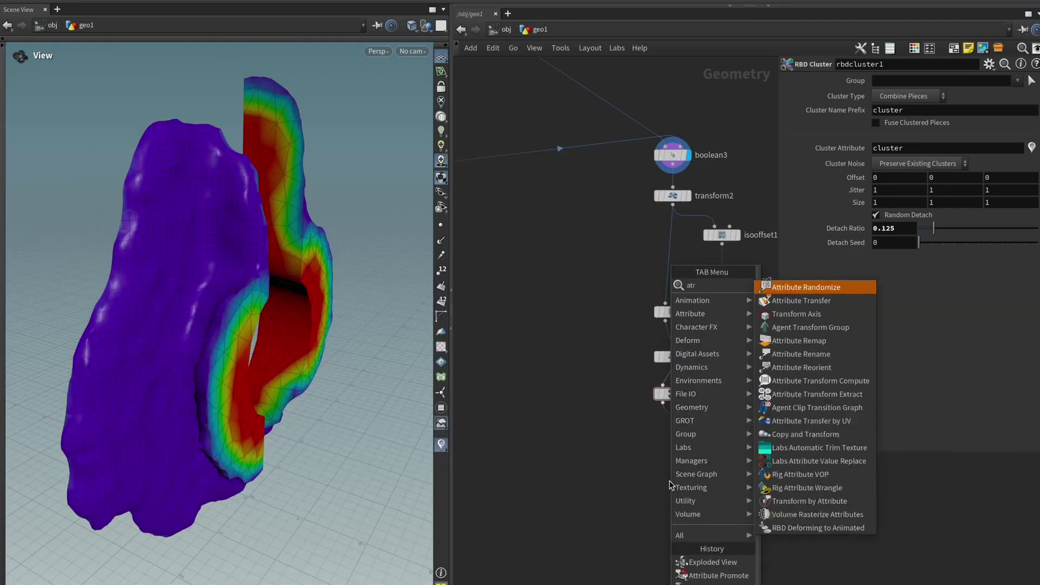
- Add an Attribute Transfer node, feed it rbdcluster1 as destination and attribdelete1 as source, and display its result
type("sf")
key("Return")
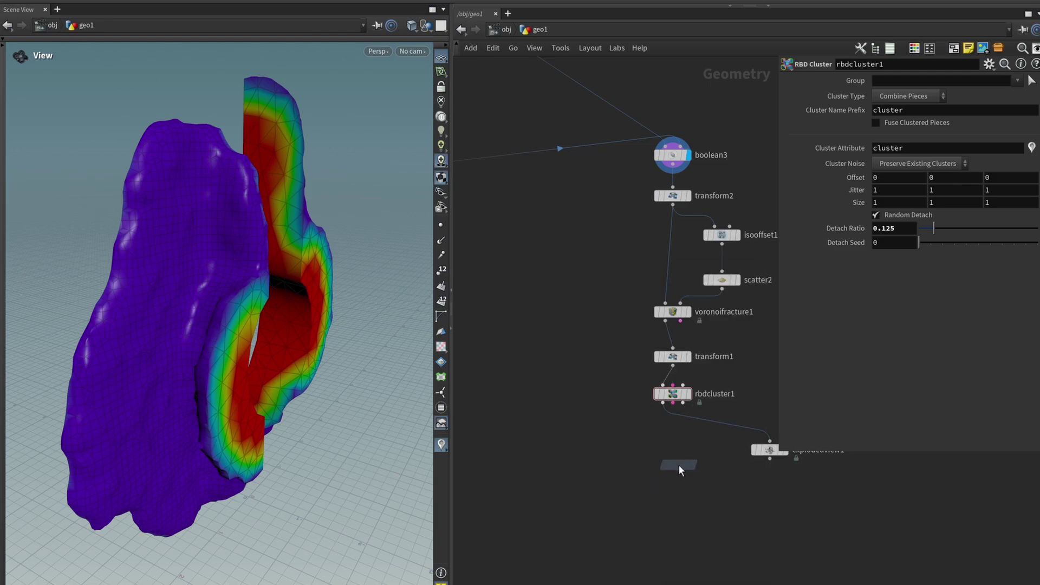
left_click(680, 466)
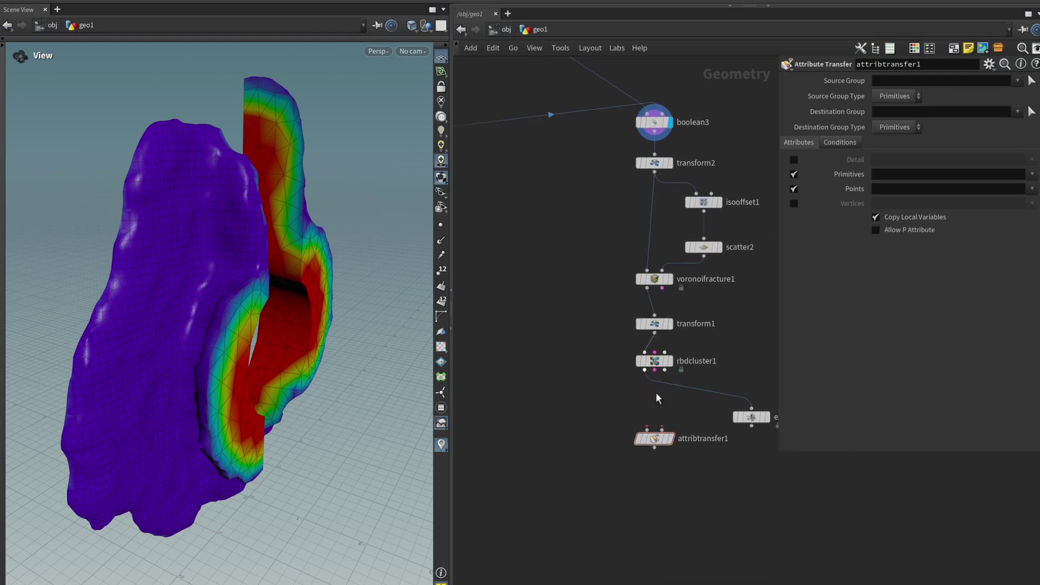
left_click_drag(644, 371, 647, 428)
left_click(670, 438)
middle_click_drag(557, 249, 598, 318)
left_click(581, 253)
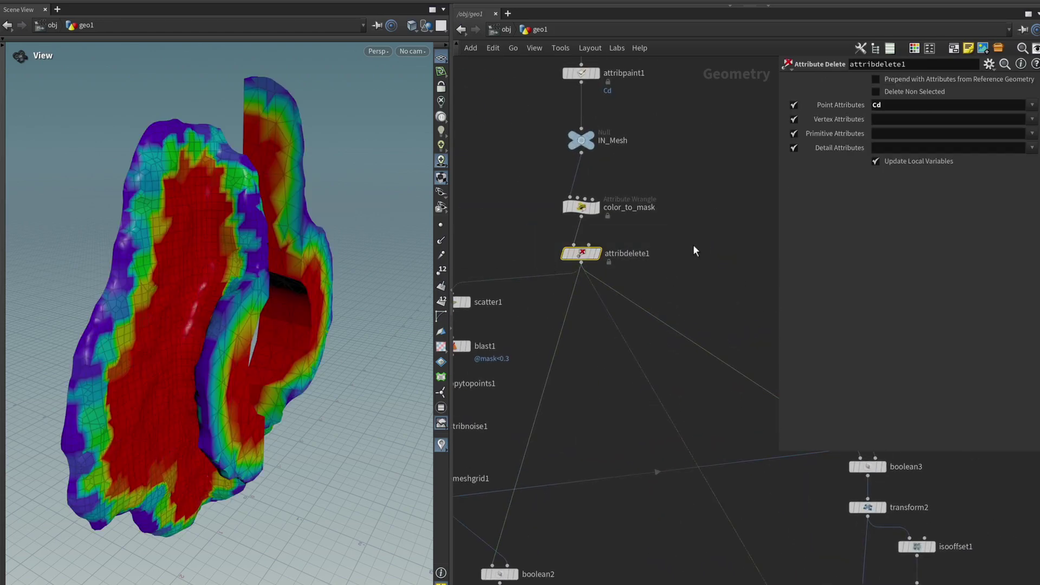
- Display the attribdelete1 and color_to_mask outputs in turn and inspect the painted mask and colour on the pillars
scroll(551, 228, "up", 3)
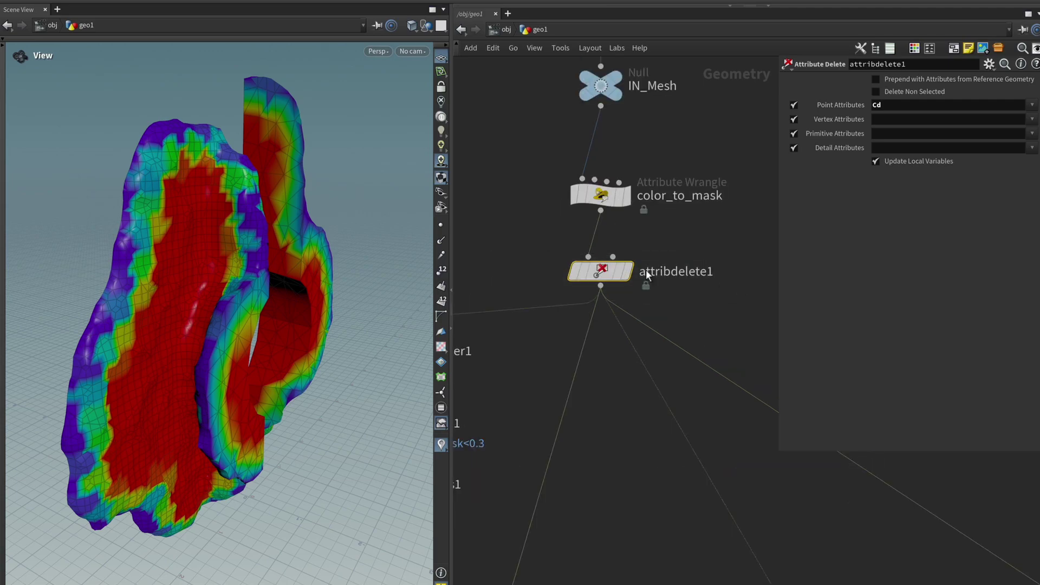
left_click(627, 279)
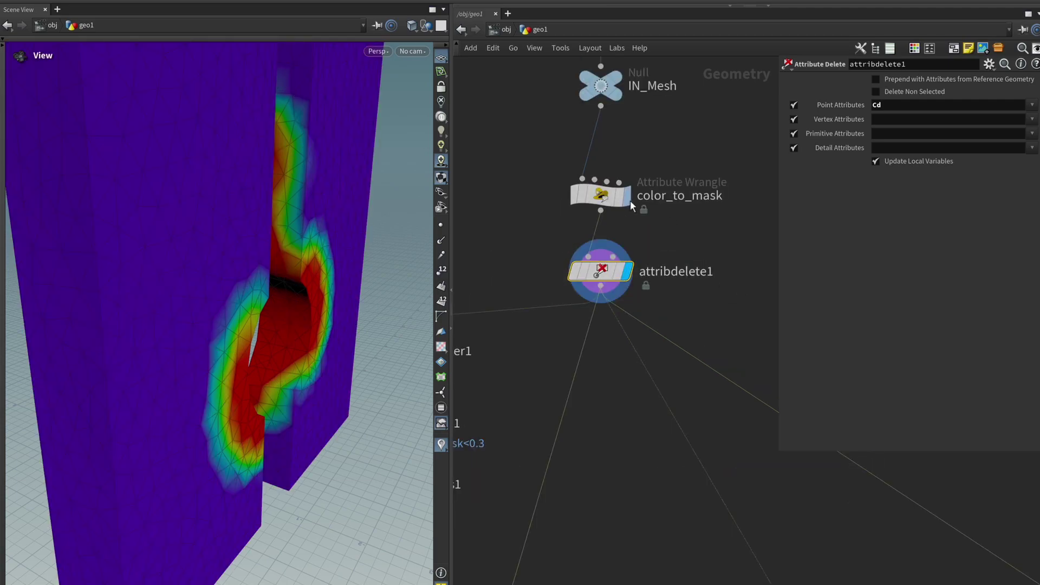
scroll(351, 270, "up", 3)
left_click_drag(352, 270, 311, 368)
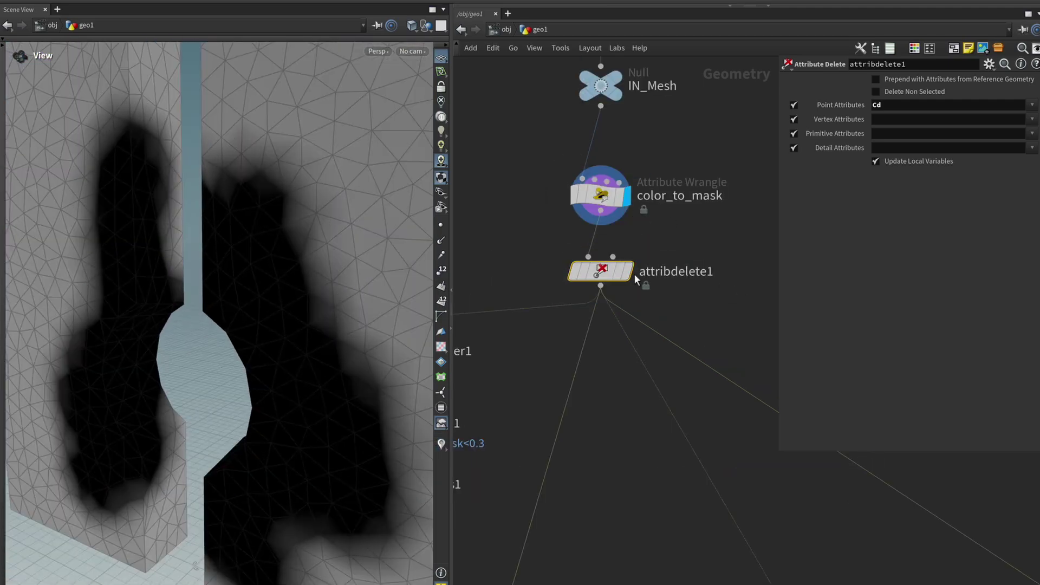
scroll(708, 377, "down", 2)
middle_click_drag(658, 301, 667, 490)
scroll(546, 225, "up", 2)
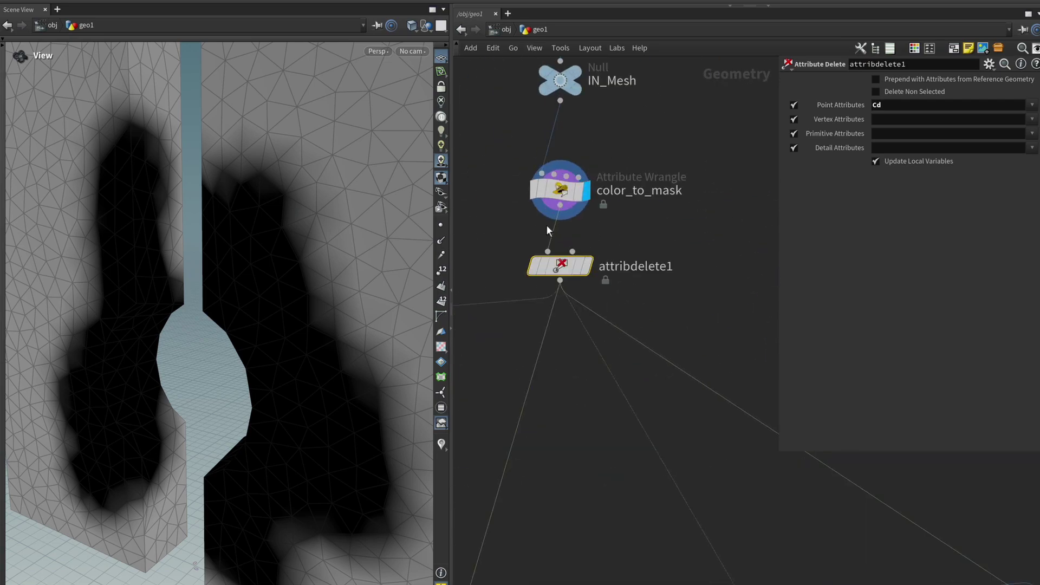
left_click(590, 272)
left_click_drag(668, 313, 470, 234)
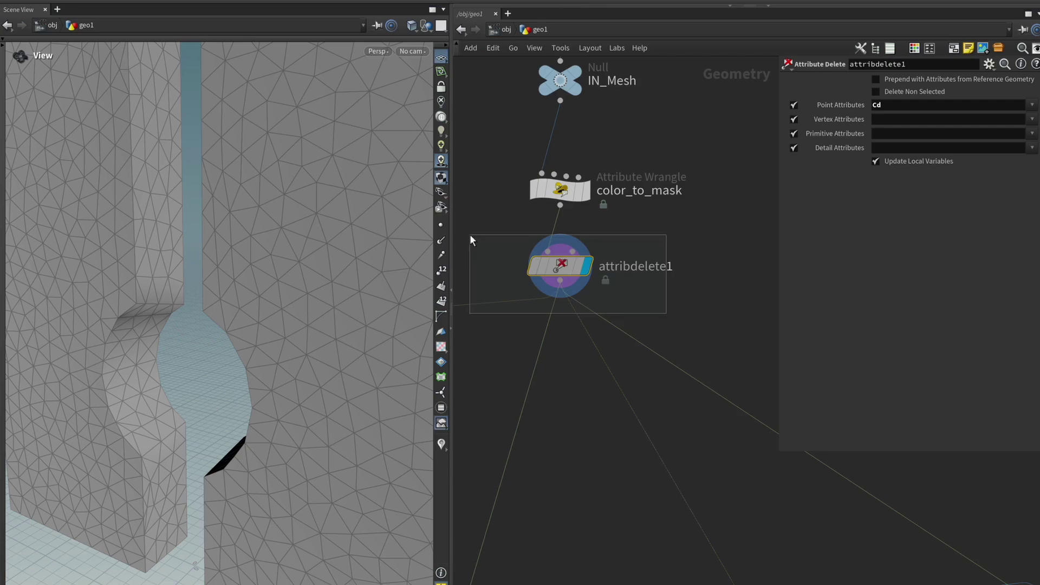
scroll(588, 226, "down", 3)
middle_click_drag(569, 367, 528, 202)
scroll(596, 361, "up", 3)
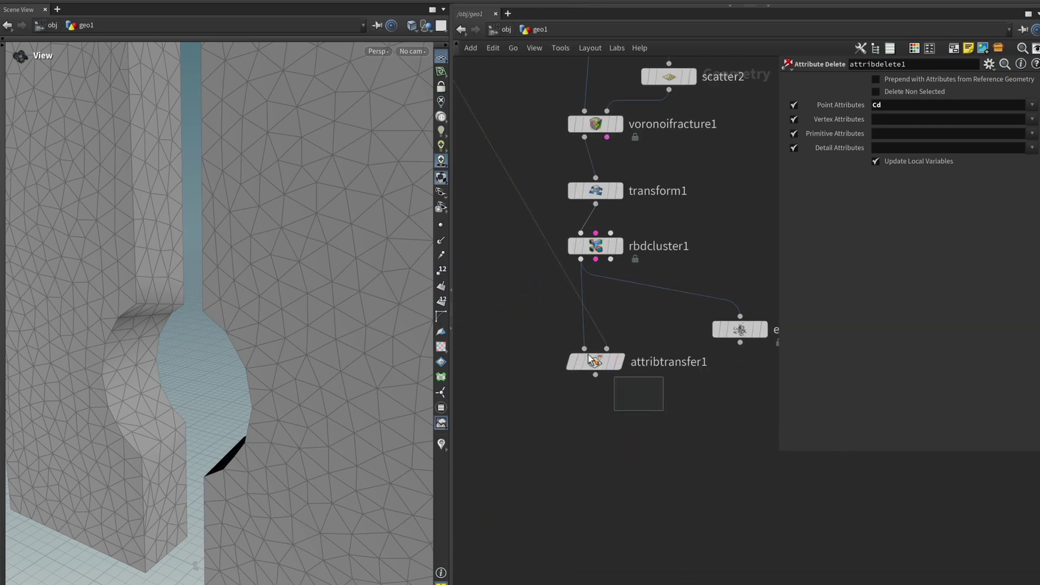
- Display attribtransfer1 in shaded mode with the mask visualization turned back on
left_click(596, 362)
left_click(620, 362)
scroll(342, 310, "down", 2)
key("w")
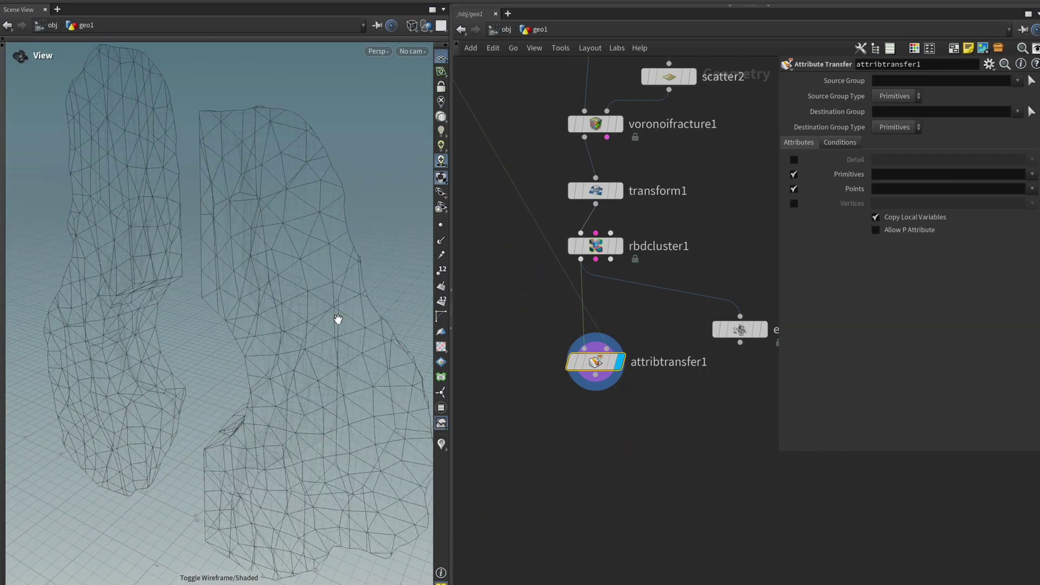
key("w")
left_click(441, 444)
scroll(368, 404, "up", 2)
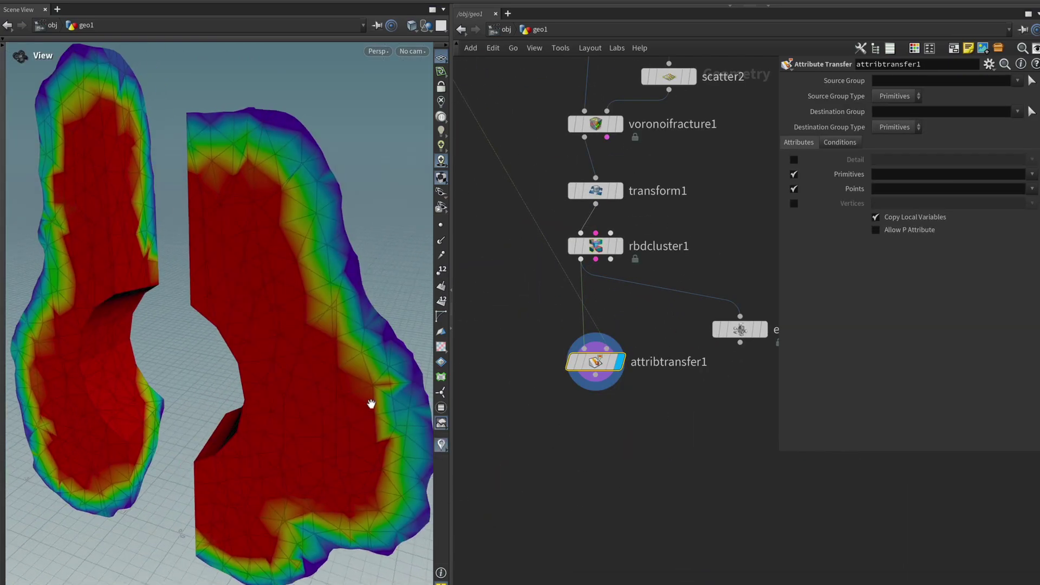
- Restrict the Attribute Transfer to the mask point attribute, disable primitive attributes, and inspect the transferred mask on the pieces
left_click(1032, 189)
left_click(998, 217)
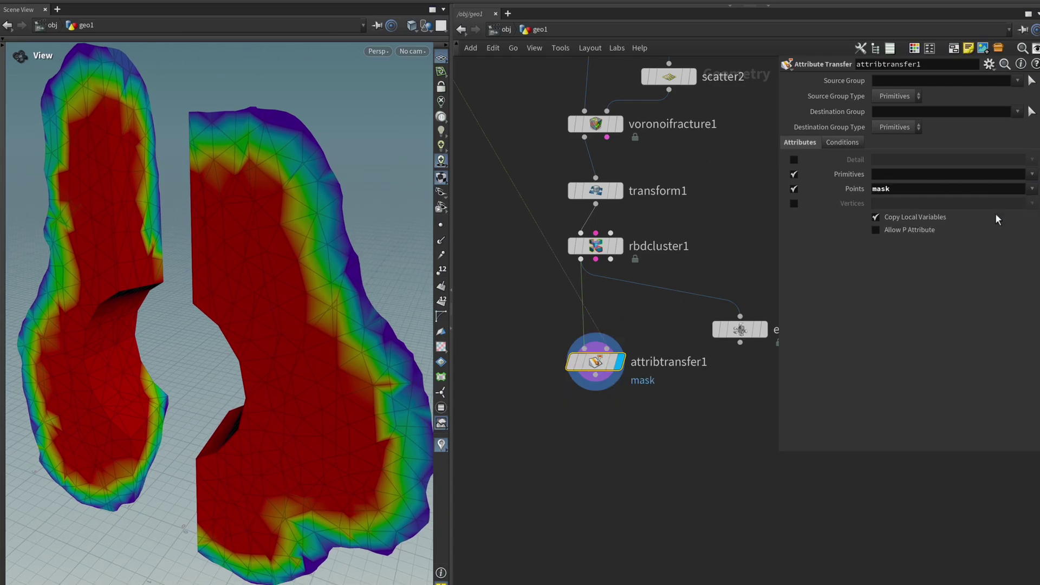
left_click(793, 174)
left_click_drag(390, 282, 190, 270)
scroll(221, 351, "up", 5)
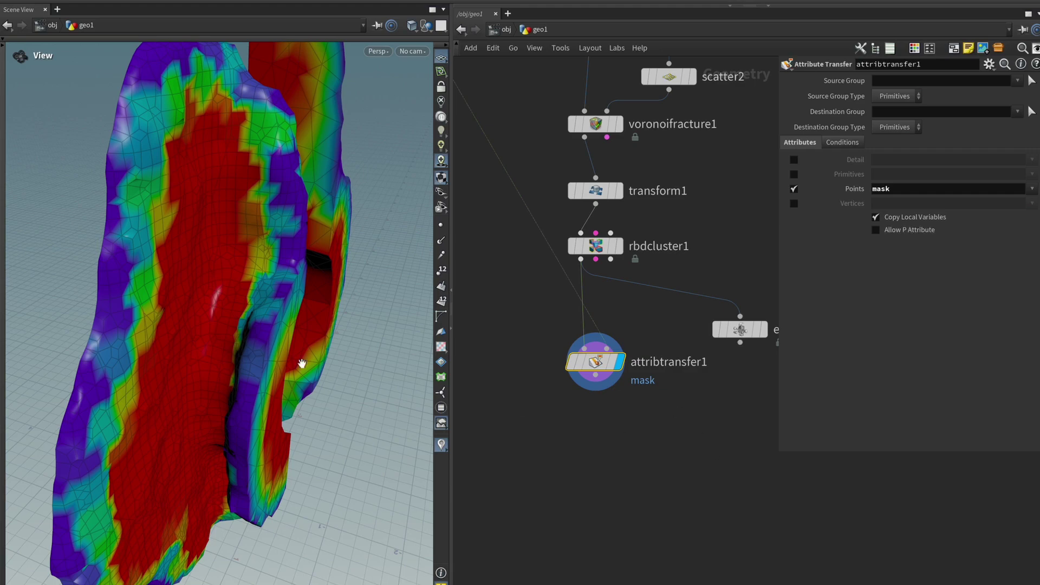
left_click_drag(302, 363, 239, 305)
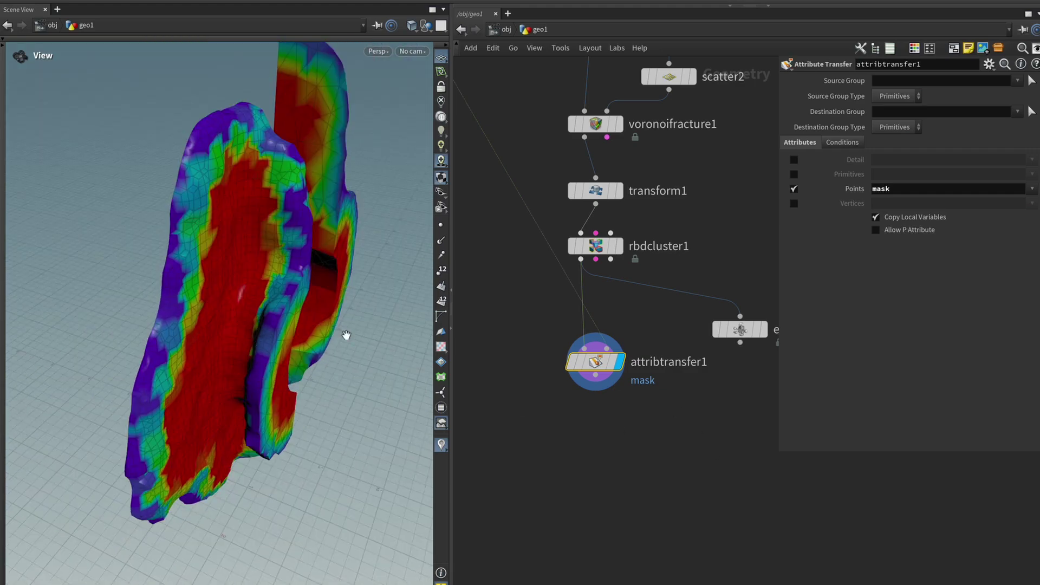
left_click_drag(428, 373, 268, 347)
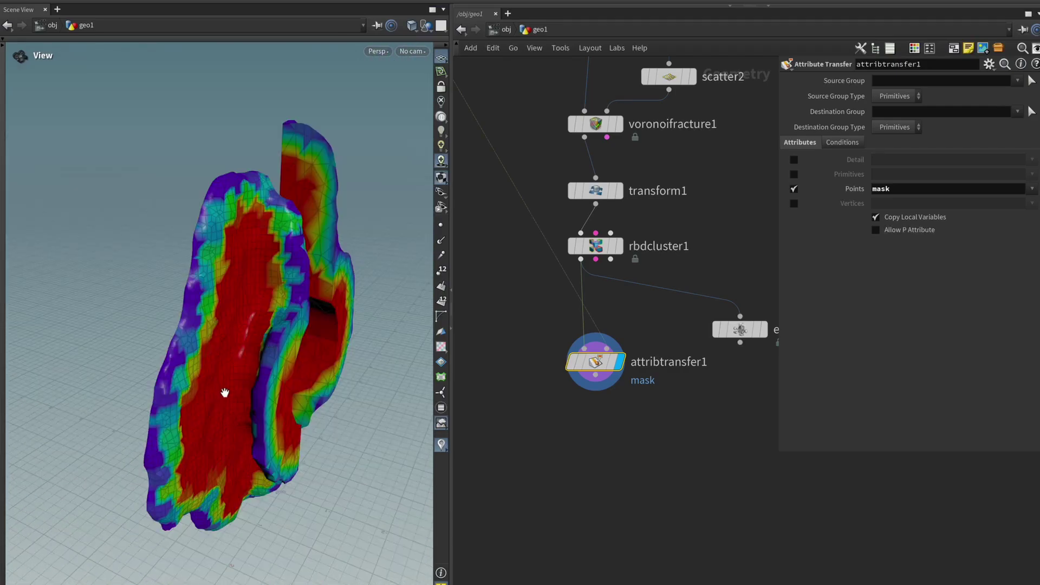
right_click_drag(225, 393, 267, 359)
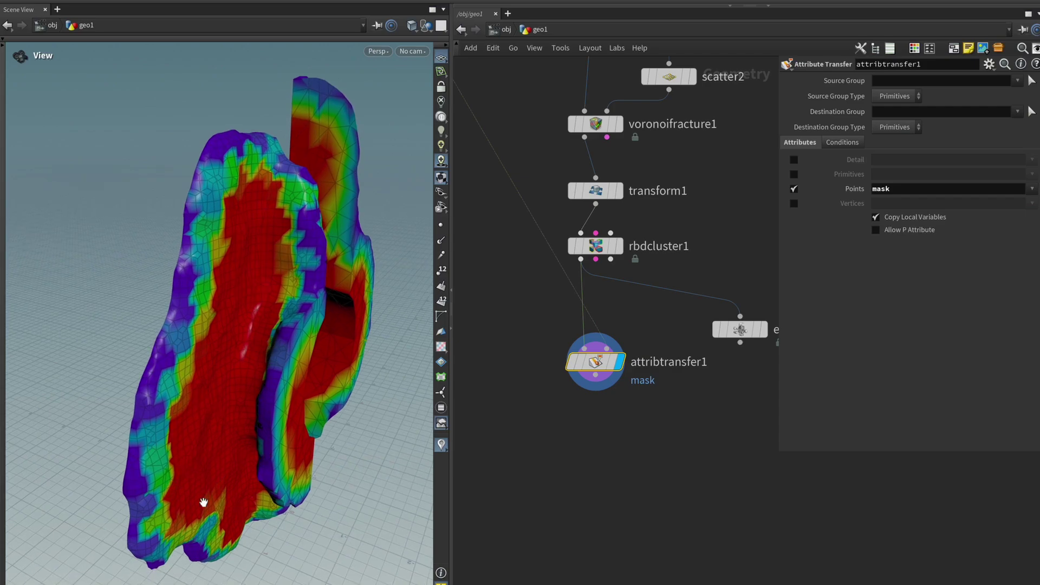
- Try a Max Sample Count of 10 on the Attribute Transfer and compare it with a count of 1
left_click(842, 141)
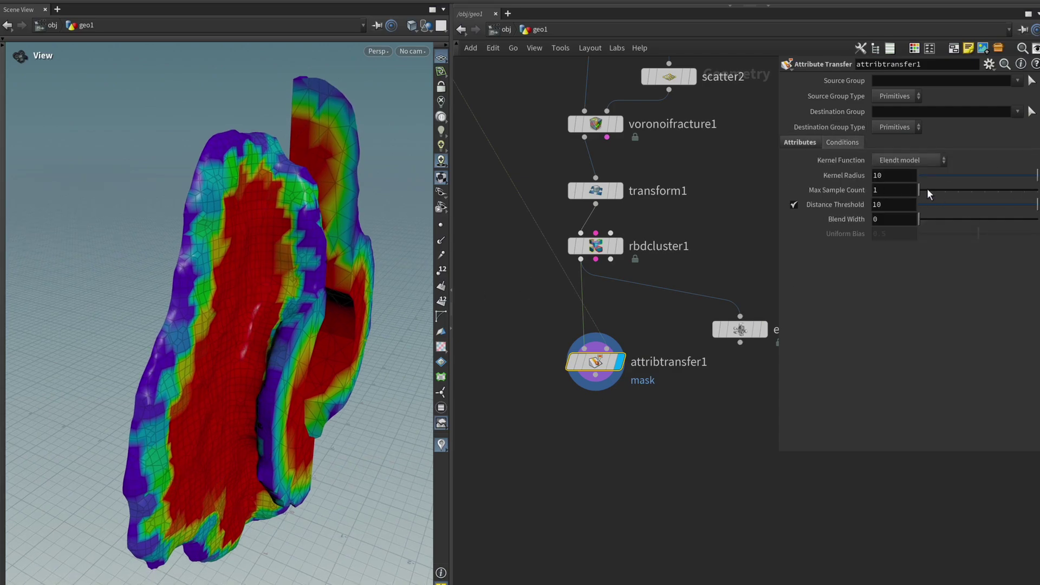
left_click_drag(927, 190, 1036, 190)
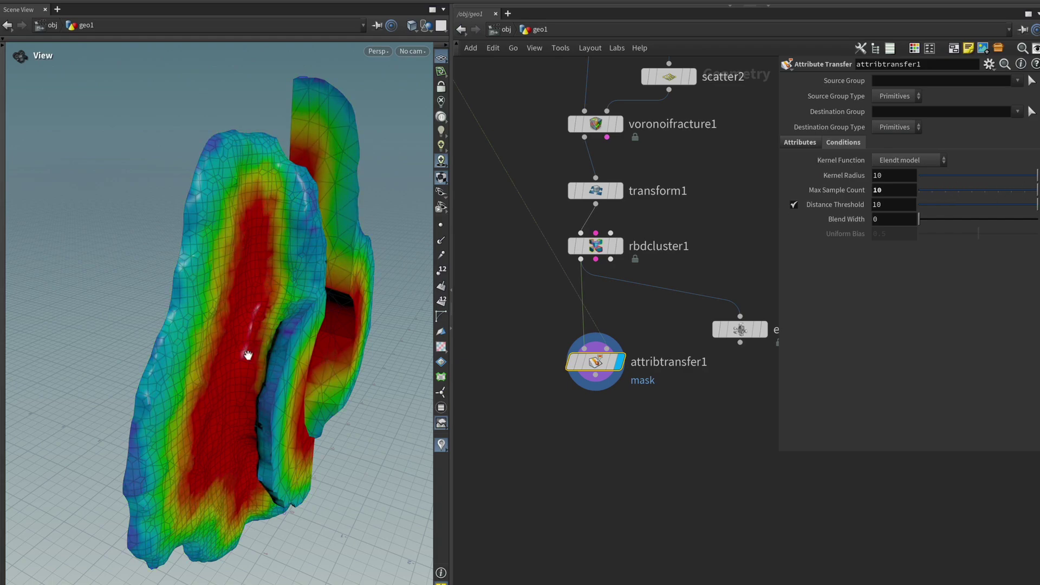
left_click_drag(248, 355, 511, 325)
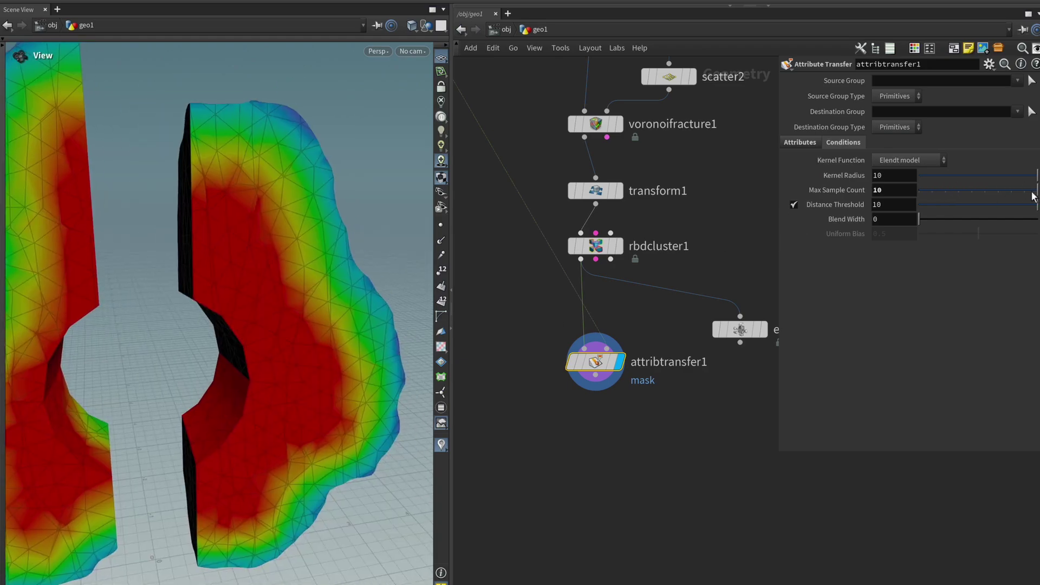
left_click_drag(1034, 192, 919, 189)
key("space+h")
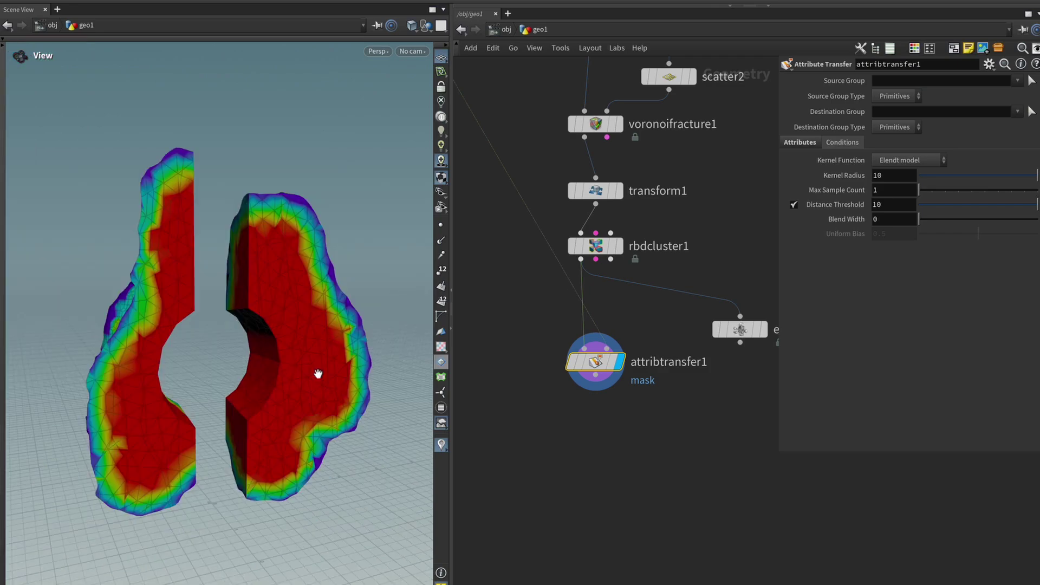
left_click_drag(309, 423, 286, 445)
mouse_move(216, 476)
right_mouse_down()
mouse_move(274, 455)
mouse_move(218, 494)
right_mouse_up()
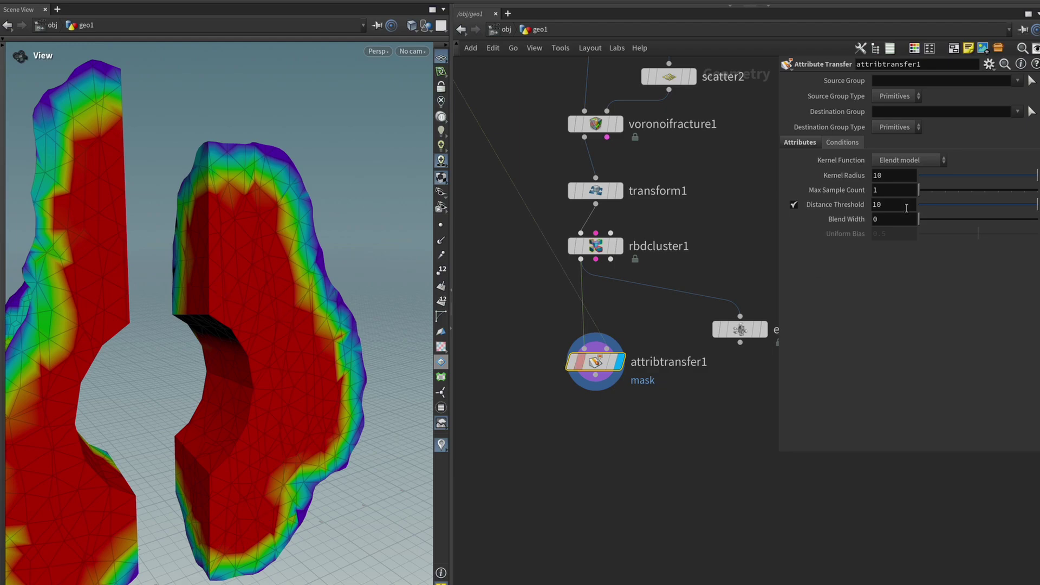
- Set the Attribute Transfer's Max Sample Count to 10 and check the smoothed mask
left_click_drag(922, 191, 1034, 190)
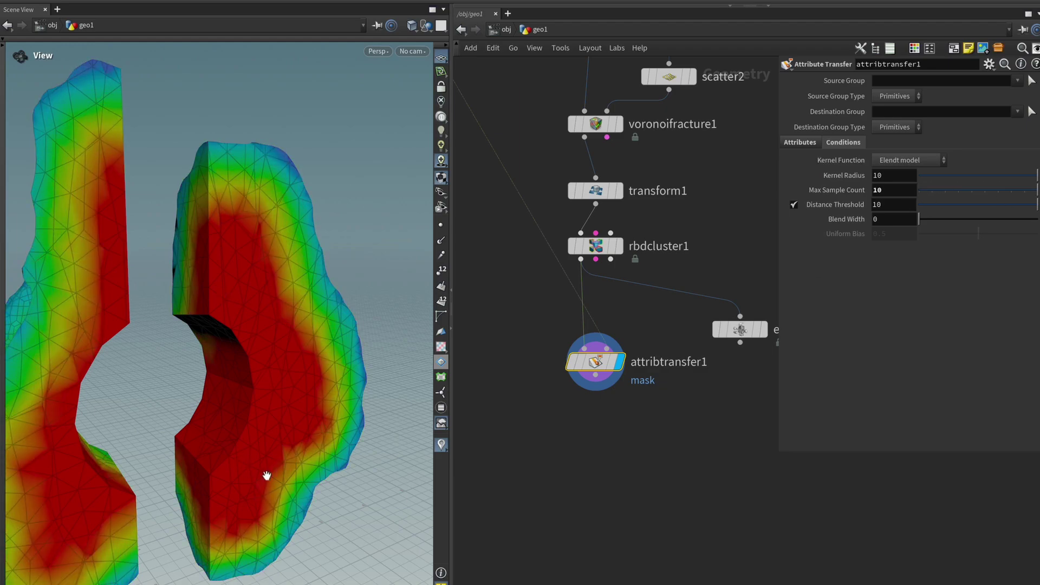
left_click_drag(266, 476, 226, 408)
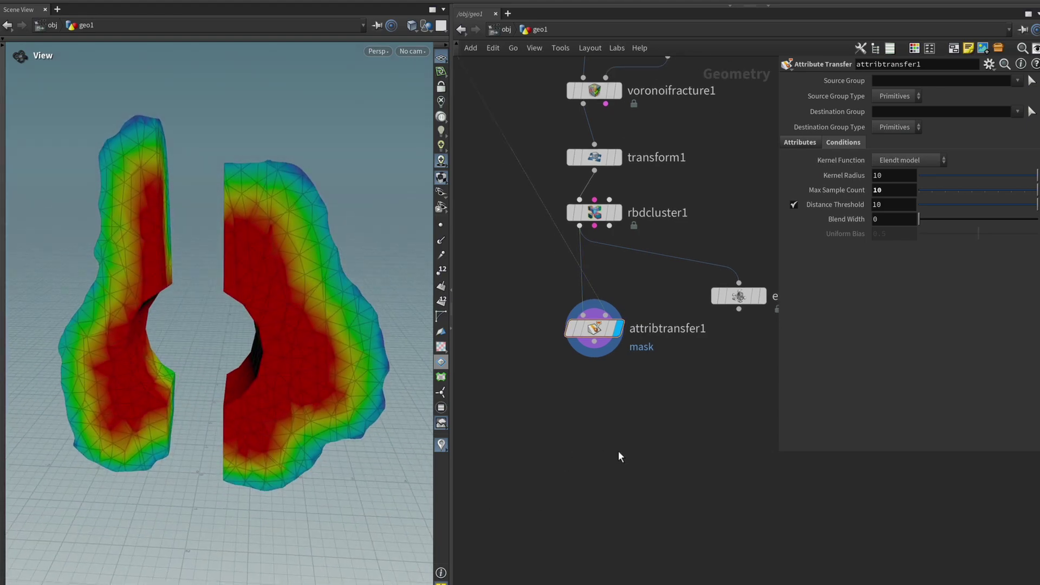
- Add a Blast node below attribtransfer1, wire it to that node's output and display it
key("Tab")
key("Escape")
left_click_drag(241, 343, 299, 328)
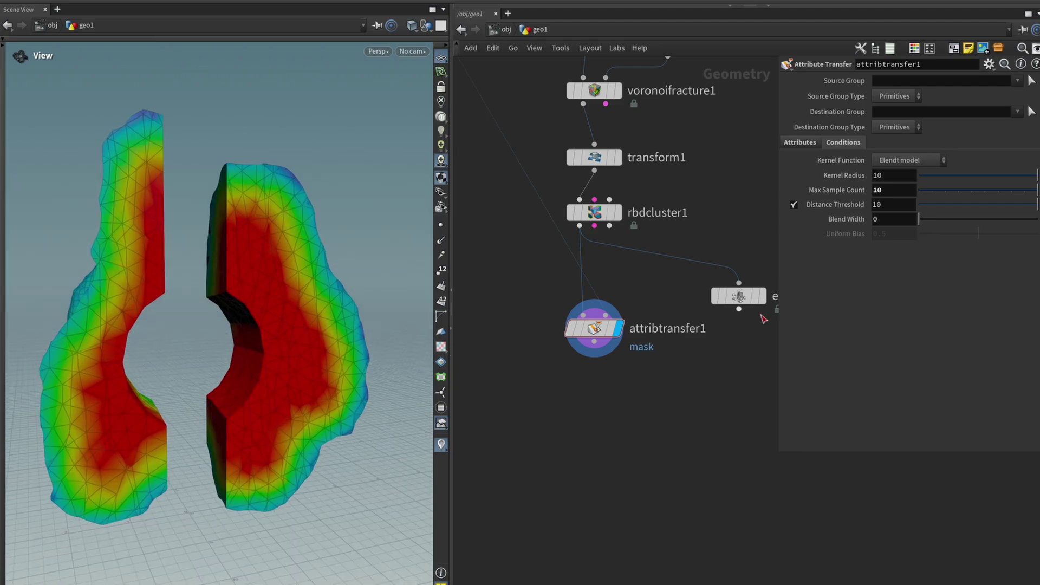
key("Tab")
type("bl")
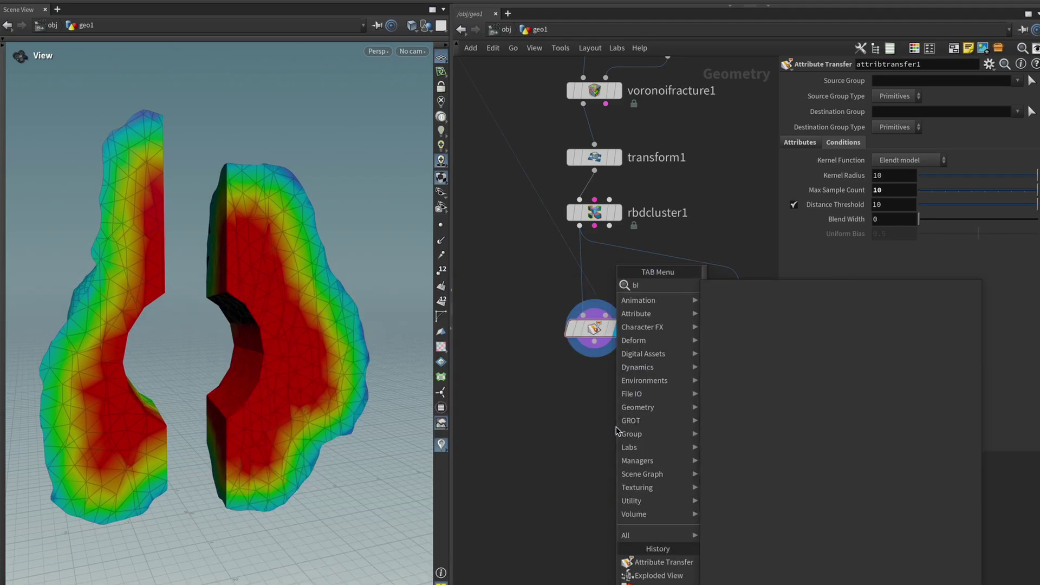
key("Return")
left_click(599, 431)
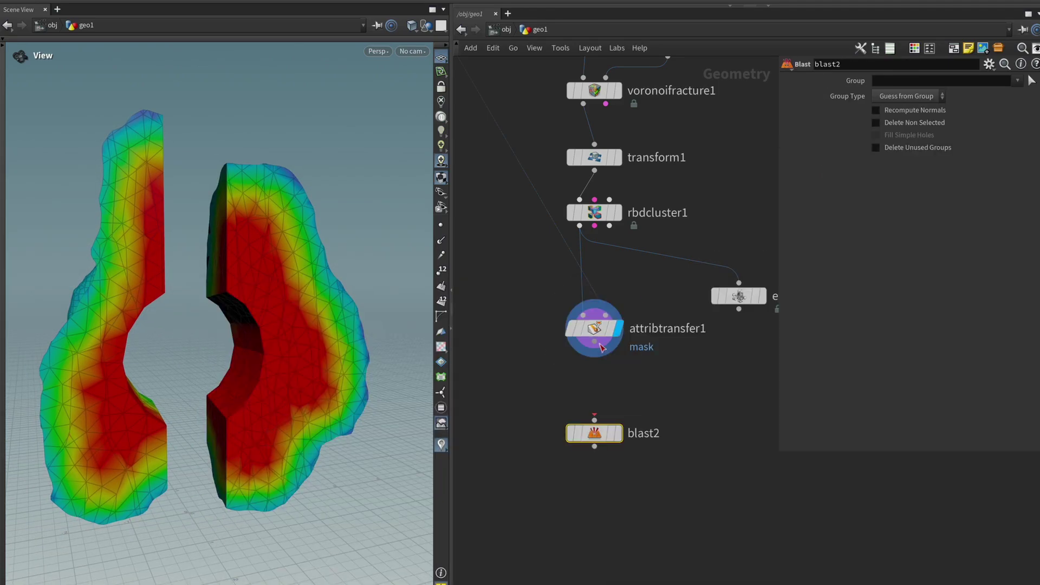
left_click_drag(595, 341, 594, 420)
left_click(617, 433)
left_click(926, 82)
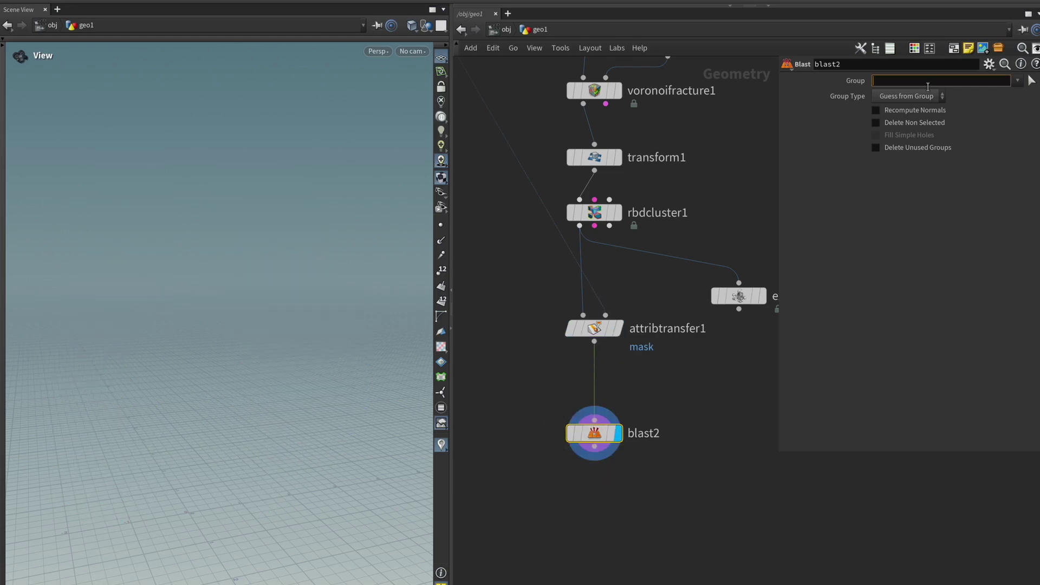
left_click(939, 100)
left_click(901, 133)
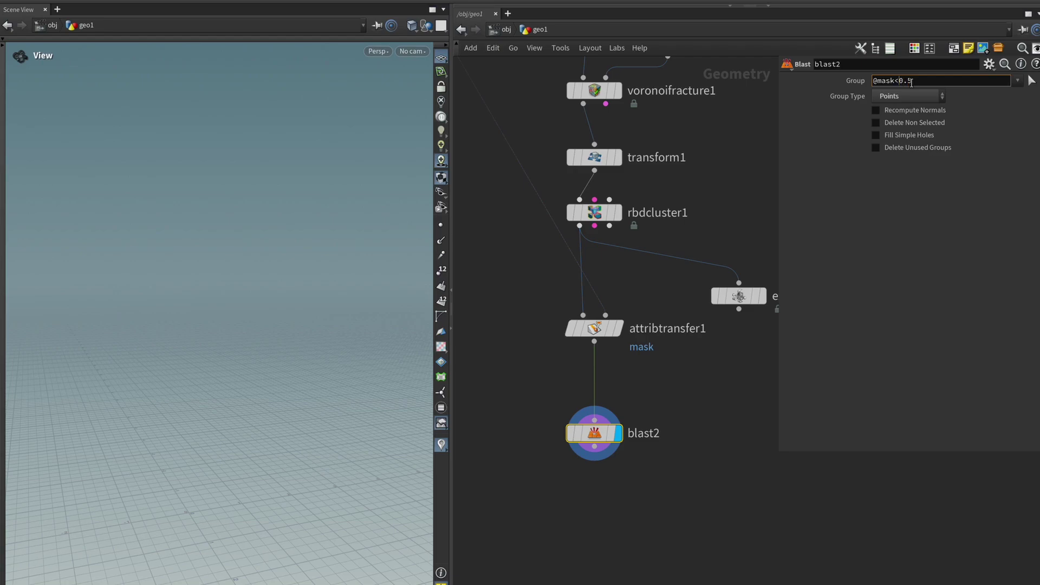
type(">")
key("Return")
scroll(322, 349, "up", 6)
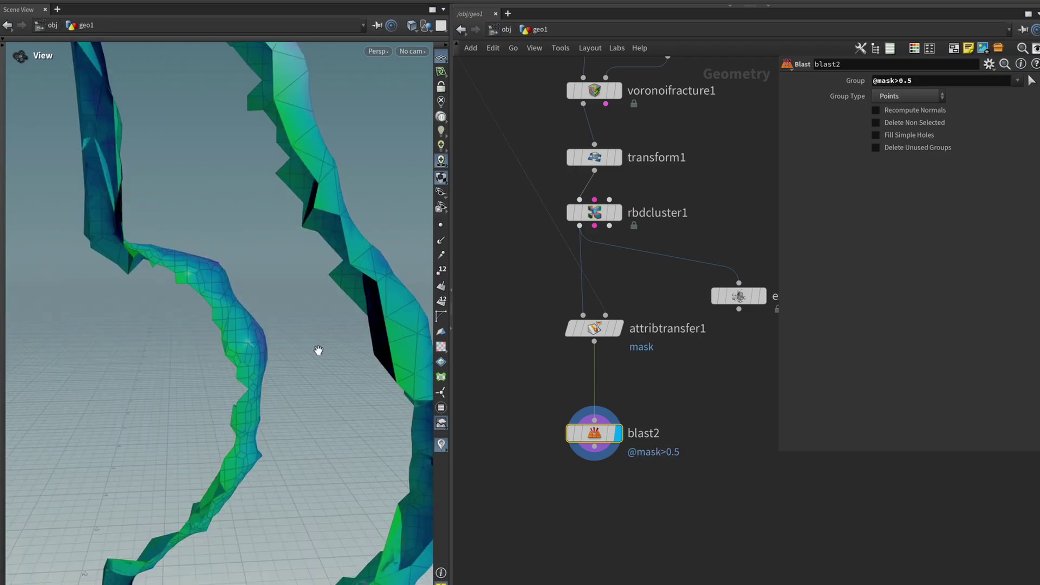
scroll(321, 348, "down", 5)
left_click_drag(239, 336, 275, 335)
scroll(371, 186, "up", 5)
- Compare the pieces with blast2 bypassed and active, and move blast2 further down to leave room above it
mouse_move(564, 413)
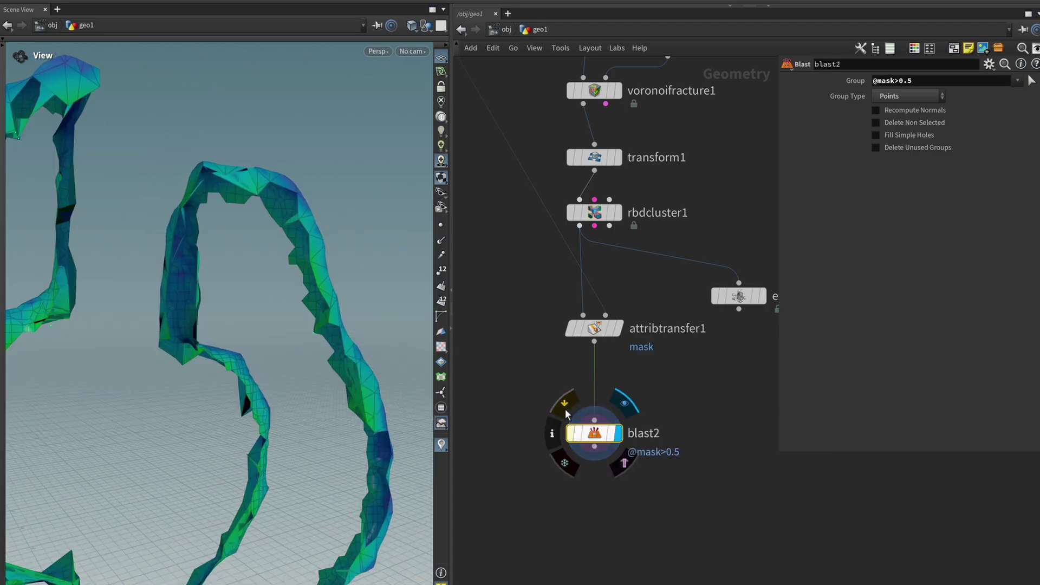
left_click(566, 412)
left_click(564, 409)
left_click(565, 409)
left_click_drag(352, 368, 310, 341)
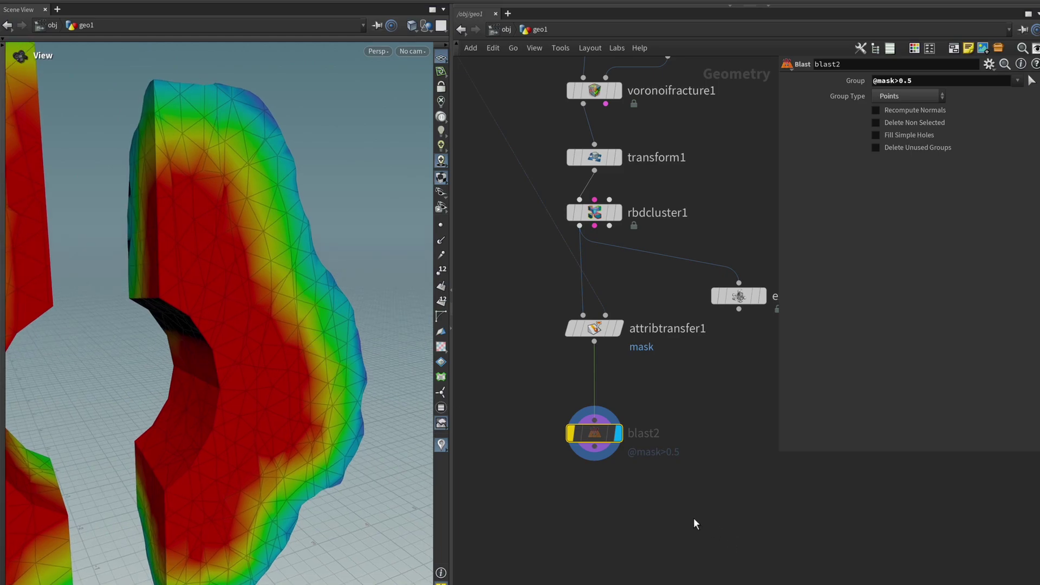
middle_click_drag(694, 518, 684, 399)
left_click(550, 366)
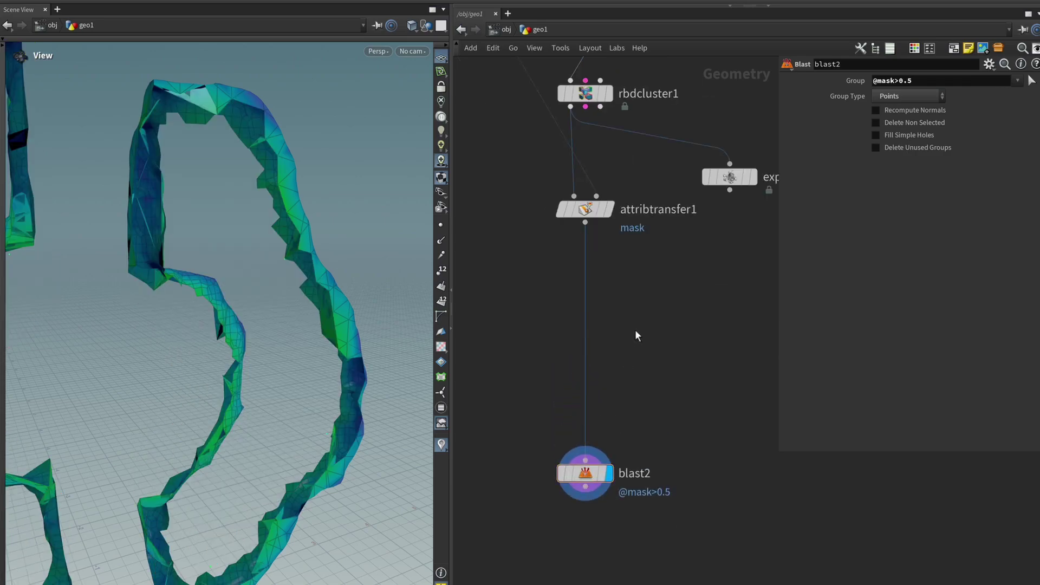
- Insert an Attribute Promote node between attribtransfer1 and blast2 and display it
key("Tab")
type("apromote")
key("Return")
left_click(588, 319)
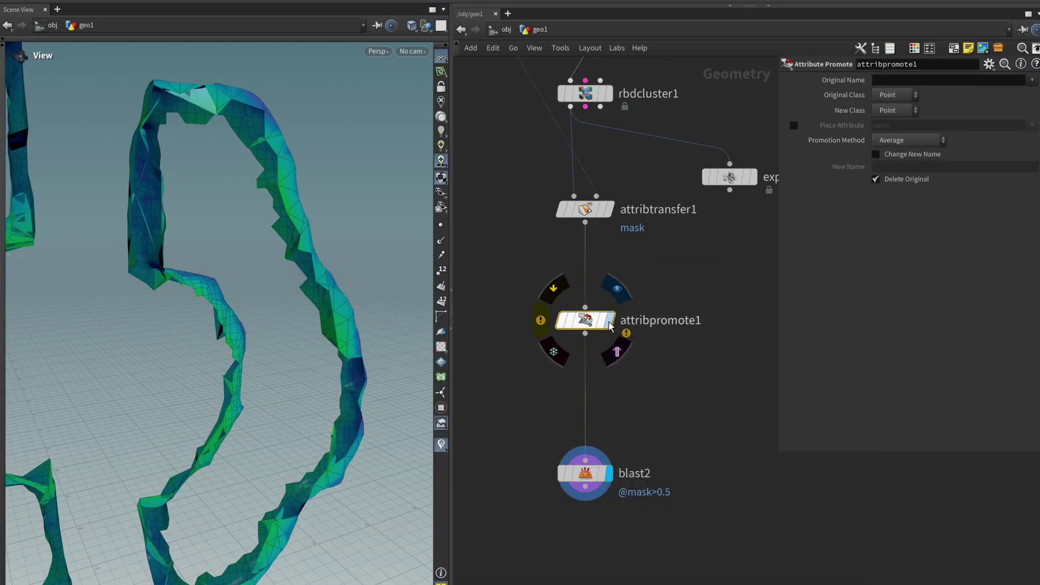
left_click(616, 351)
left_click_drag(325, 379, 303, 349)
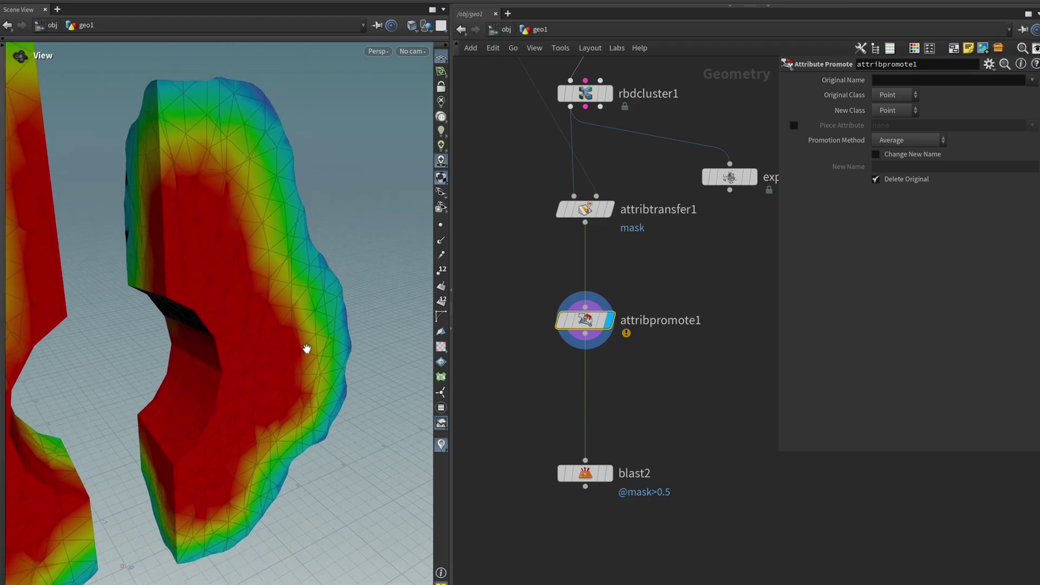
- Examine the point and primitive attributes in the Geometry Spreadsheet, sorting the points by mask
mouse_move(583, 324)
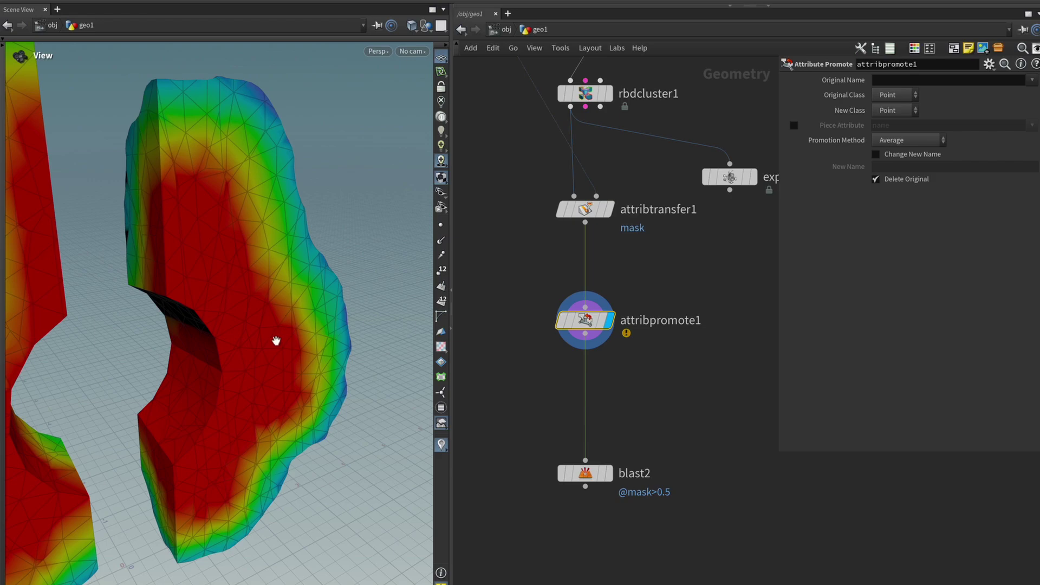
left_click_drag(276, 340, 327, 294)
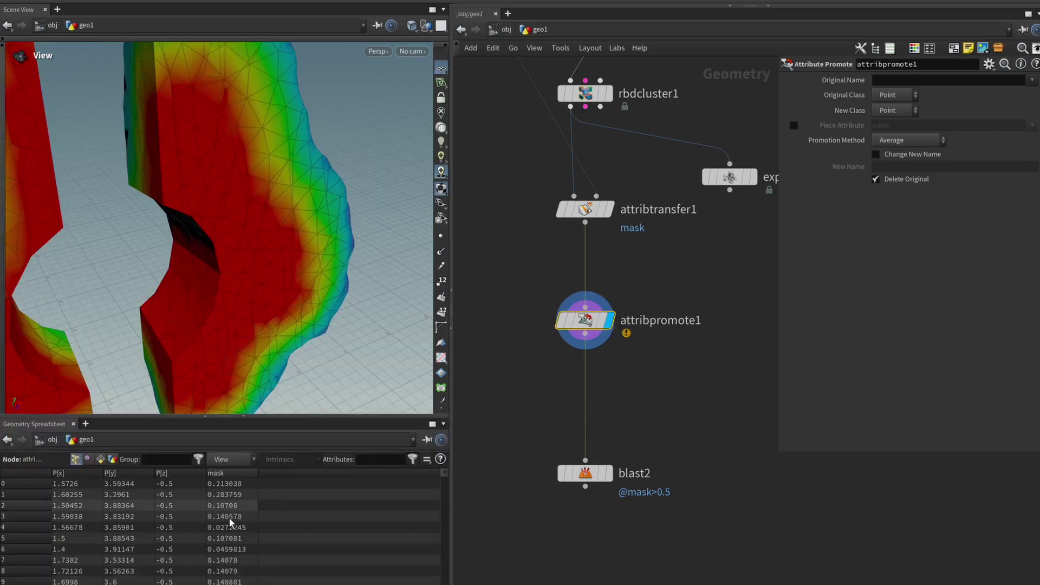
left_click(233, 473)
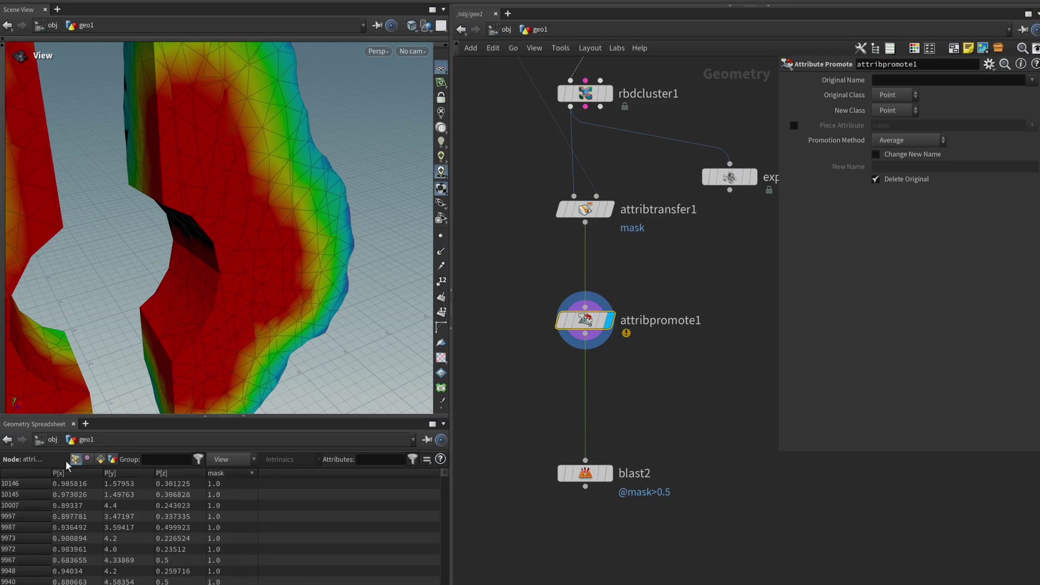
left_click(101, 460)
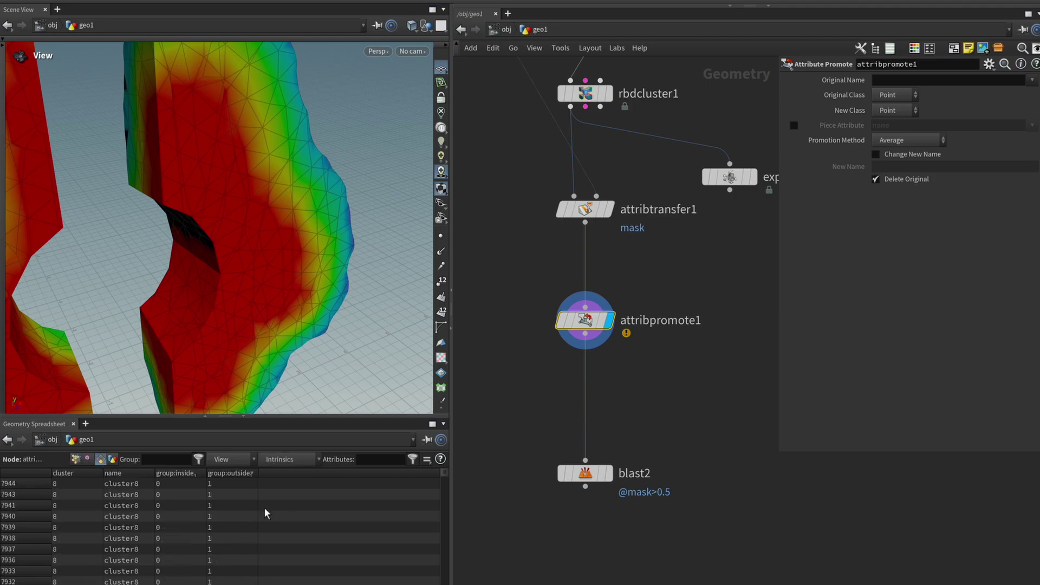
left_click(76, 459)
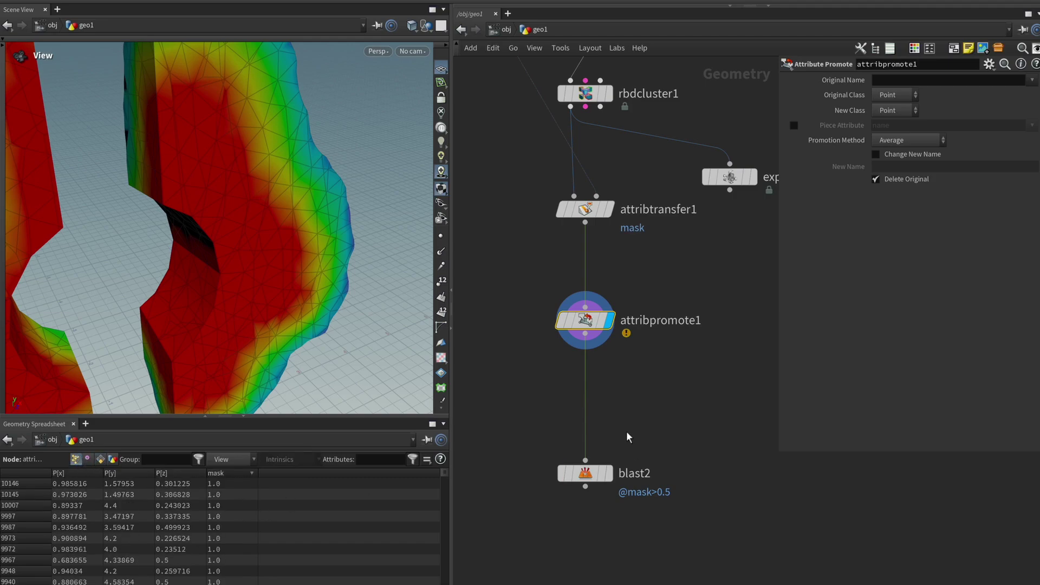
left_click_drag(348, 416, 347, 459)
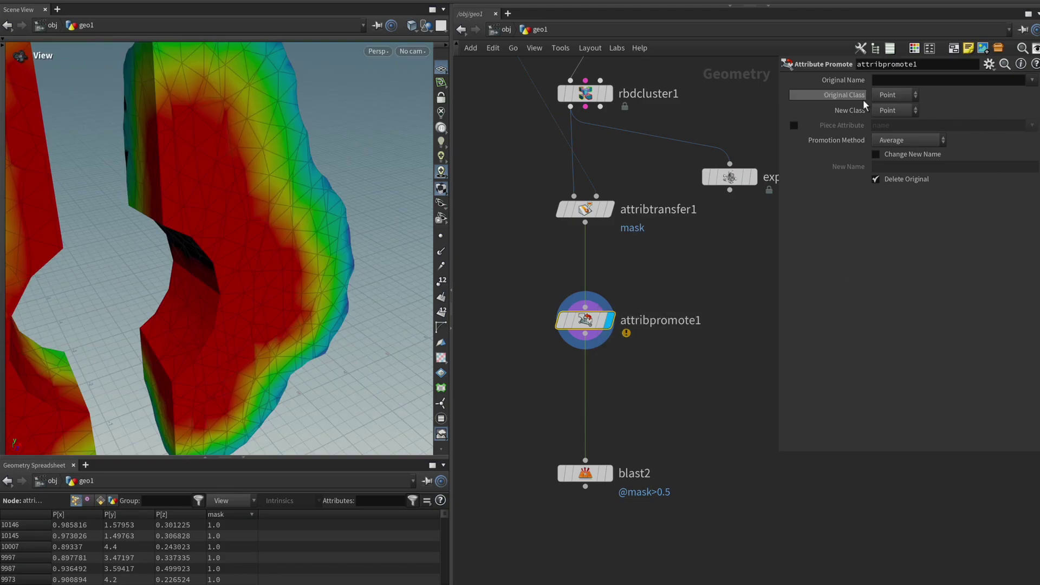
- Promote the mask attribute from Point to Primitive in attribpromote1
left_click(1032, 80)
left_click(1025, 109)
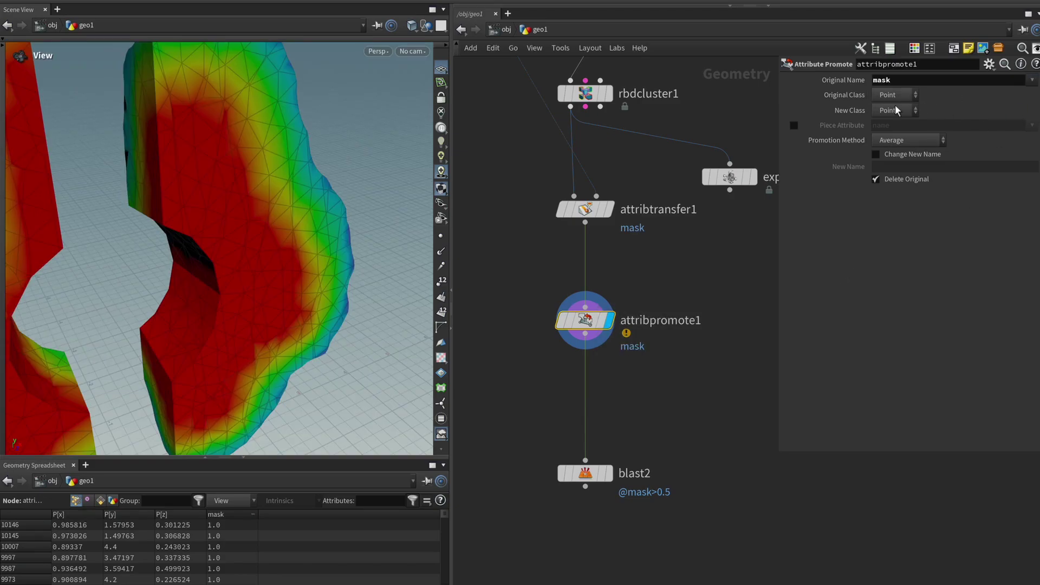
left_click(897, 110)
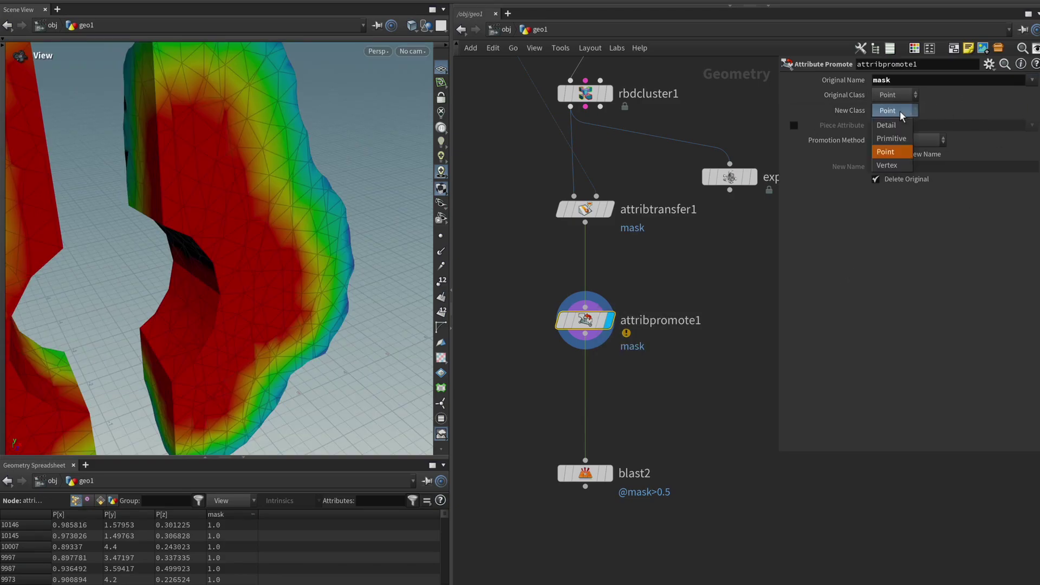
left_click(891, 138)
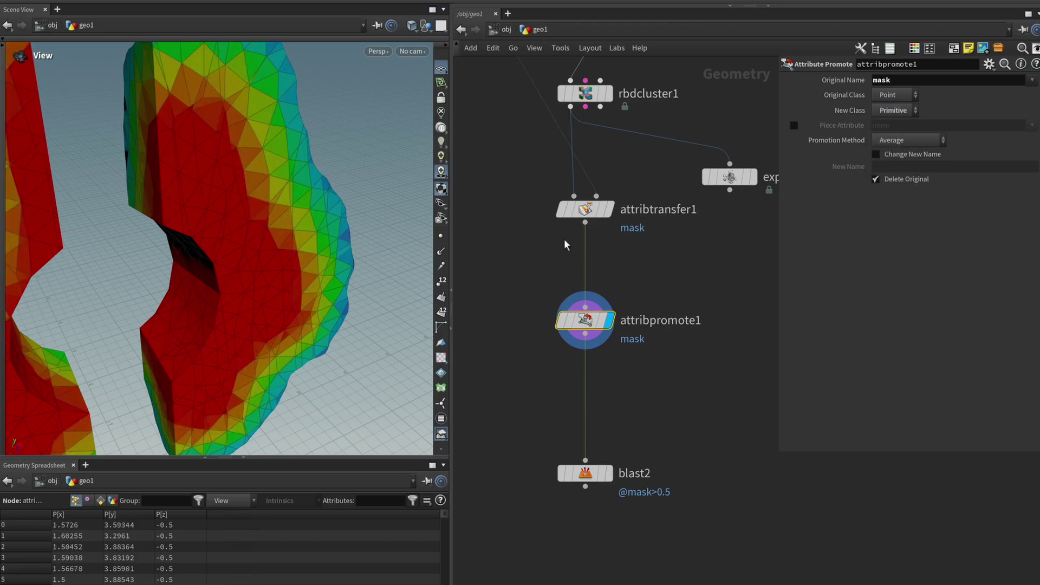
- Compare the mask colours on the mesh with attribpromote1 bypassed and active
scroll(302, 271, "up", 5)
scroll(321, 161, "down", 3)
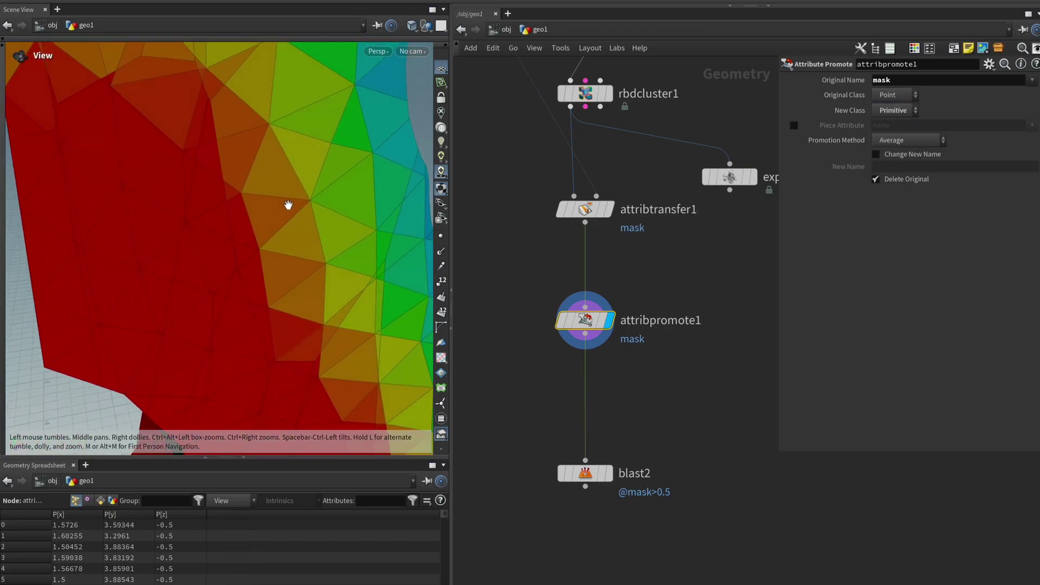
mouse_move(541, 325)
left_click(554, 293)
left_click(554, 293)
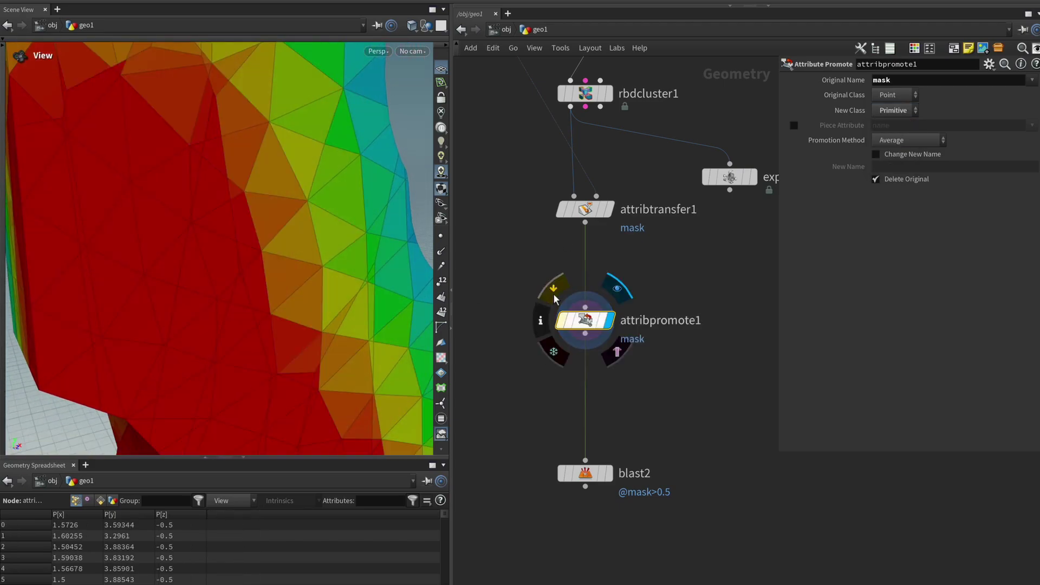
left_click(553, 292)
left_click(554, 293)
left_click(553, 293)
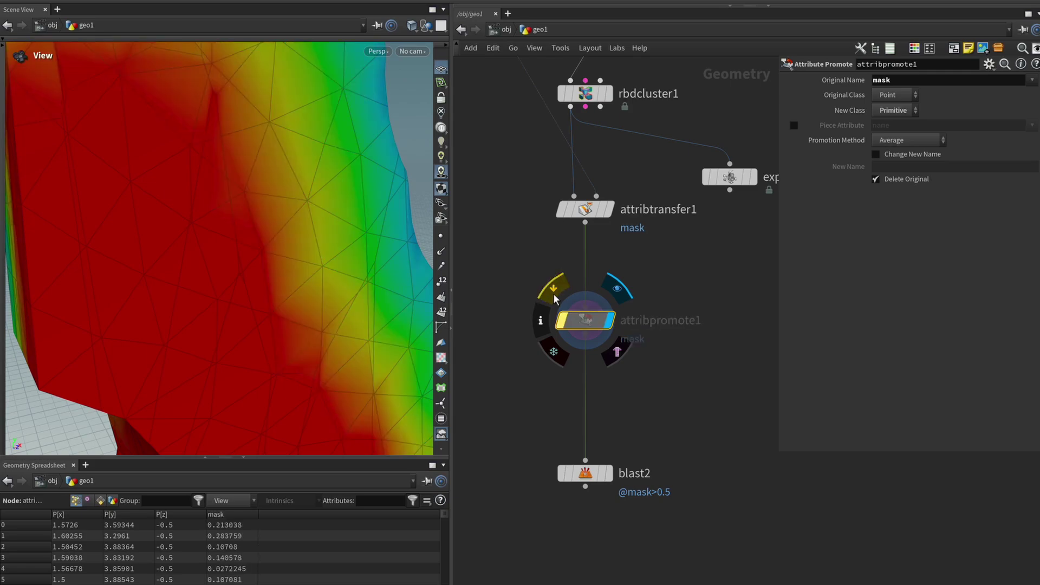
left_click(553, 294)
scroll(251, 318, "up", 2)
left_click(550, 299)
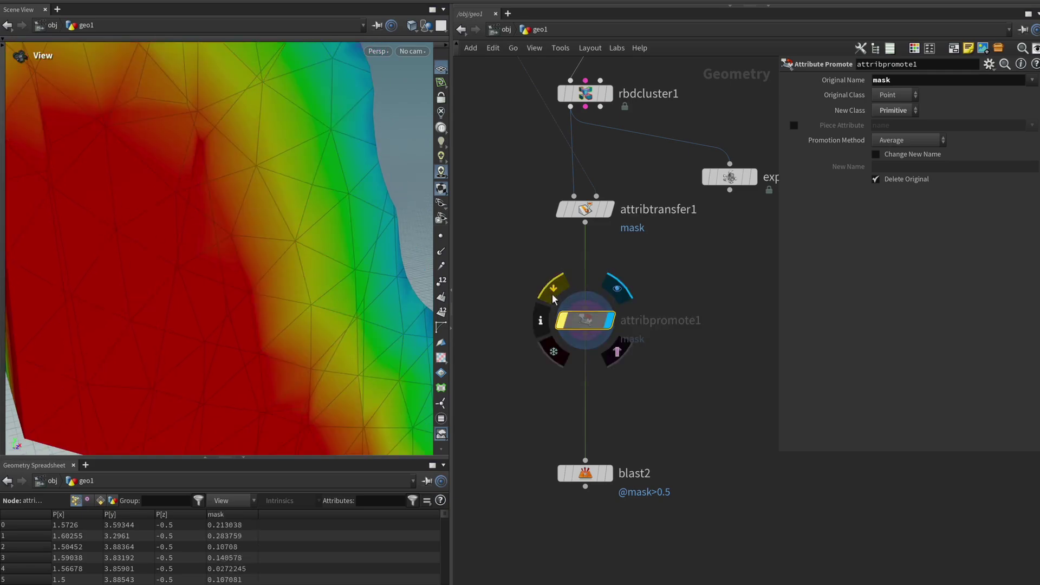
left_click(549, 300)
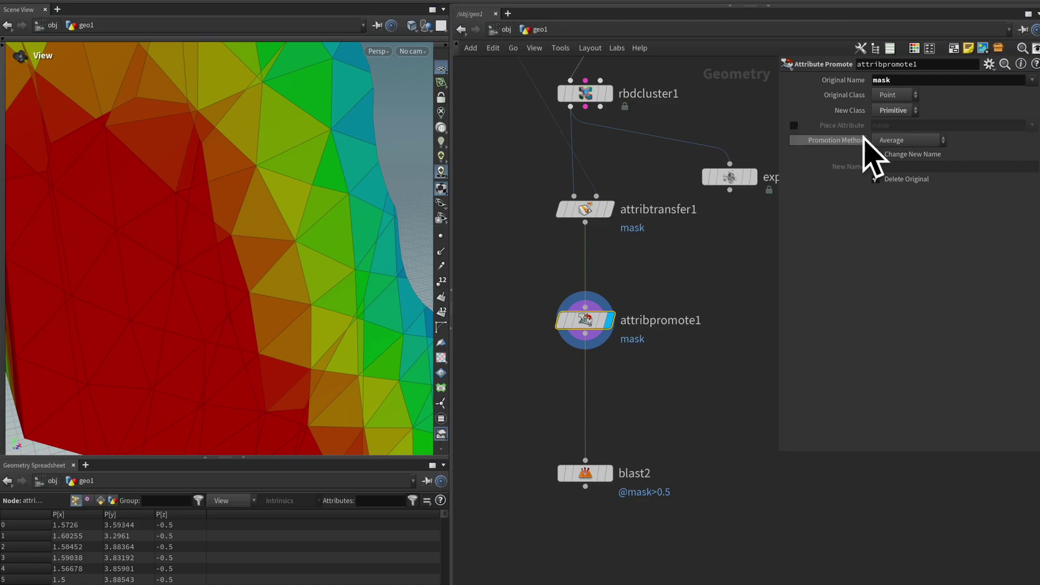
- Enable the Piece Attribute option with name on attribpromote1 and inspect the mask averaged per cluster
left_click(793, 125)
scroll(247, 179, "down", 5)
left_click_drag(247, 179, 238, 220)
mouse_move(580, 324)
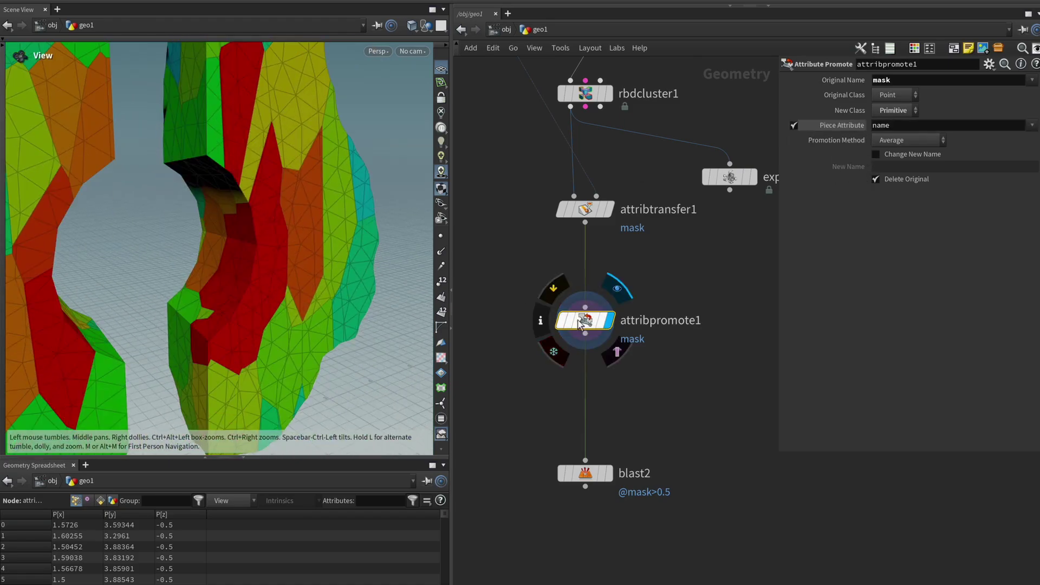
left_click(554, 289)
left_click(554, 290)
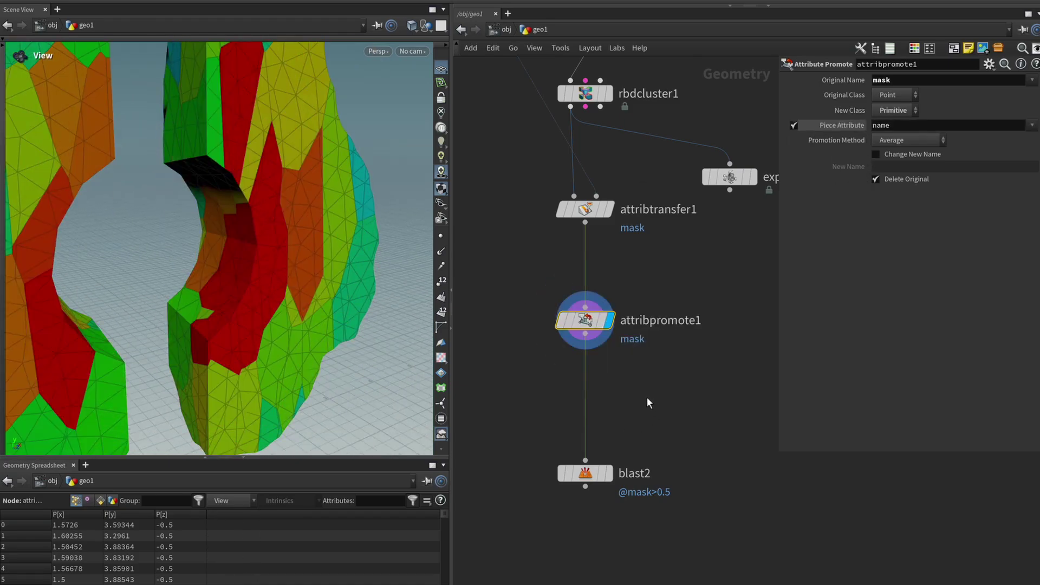
- Display blast2 and change its group type to Primitives
left_click(607, 474)
left_click(888, 96)
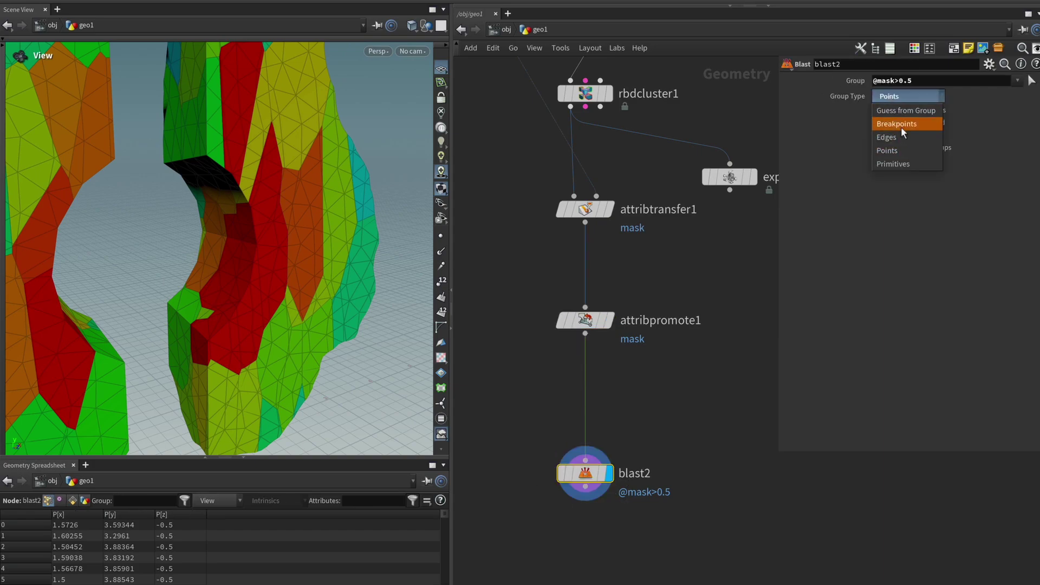
left_click(893, 164)
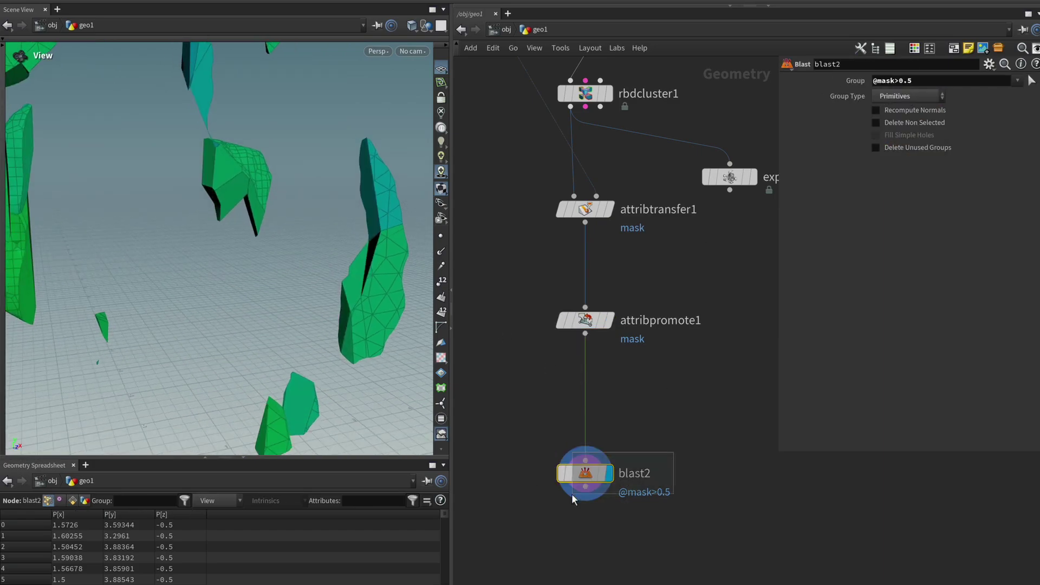
scroll(661, 427, "down", 3)
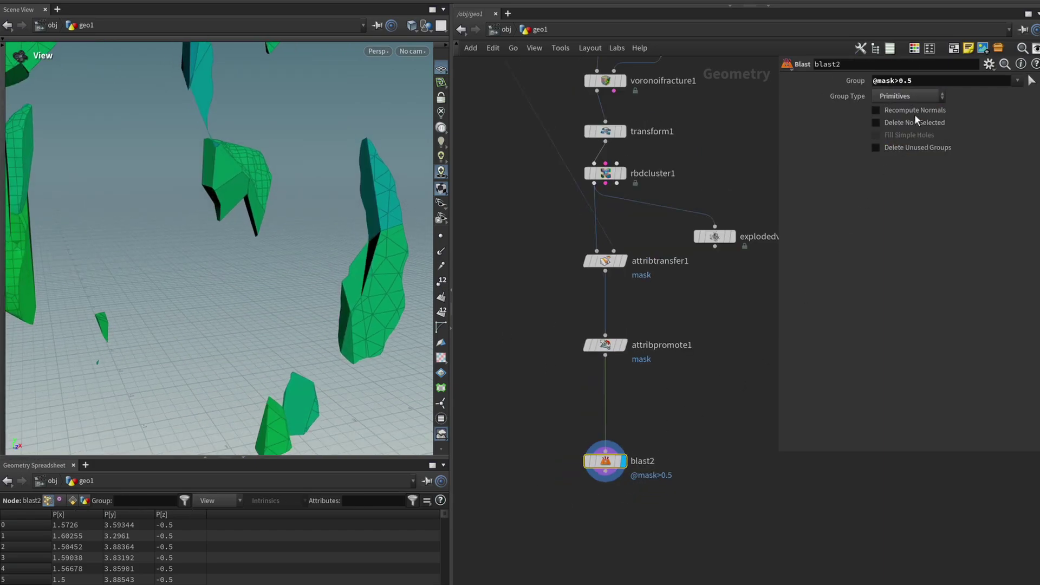
left_click(919, 86)
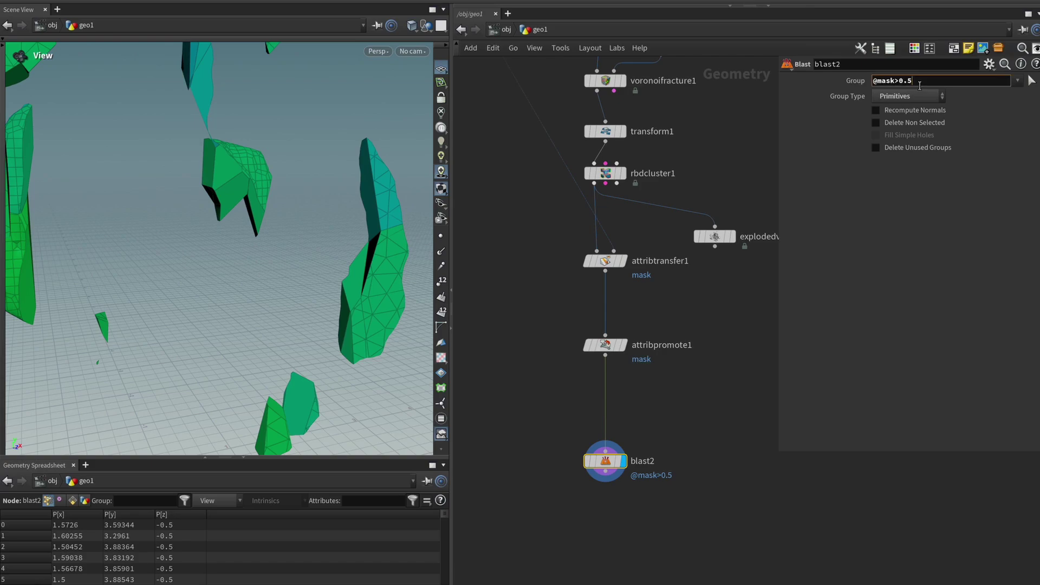
type("8")
key("Return")
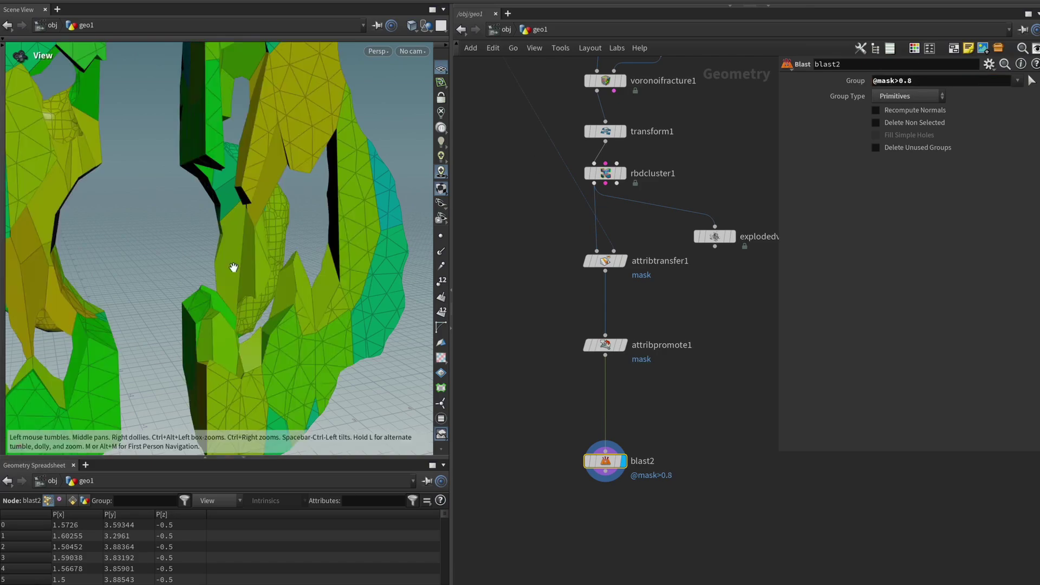
scroll(392, 276, "down", 5)
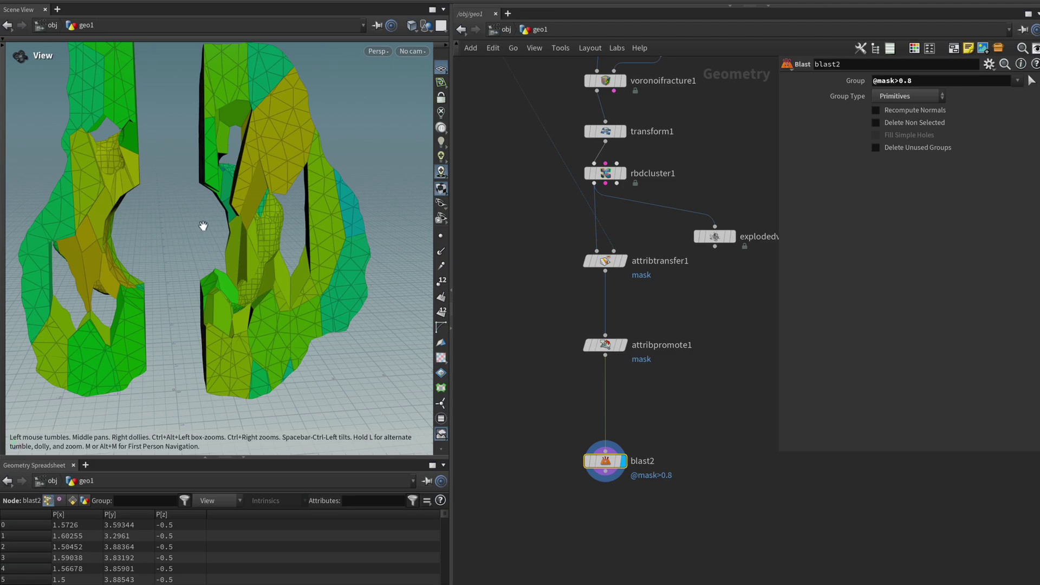
left_click_drag(203, 226, 278, 229)
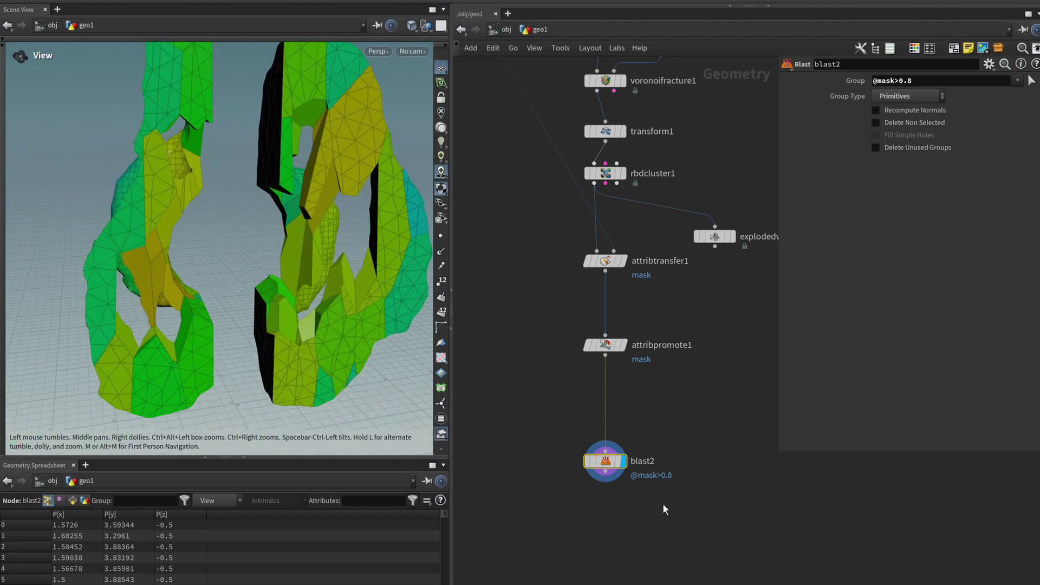
- Select the attribpromote1 and blast2 nodes and lay them out automatically below attribtransfer1
left_click_drag(665, 509, 599, 344)
key("l")
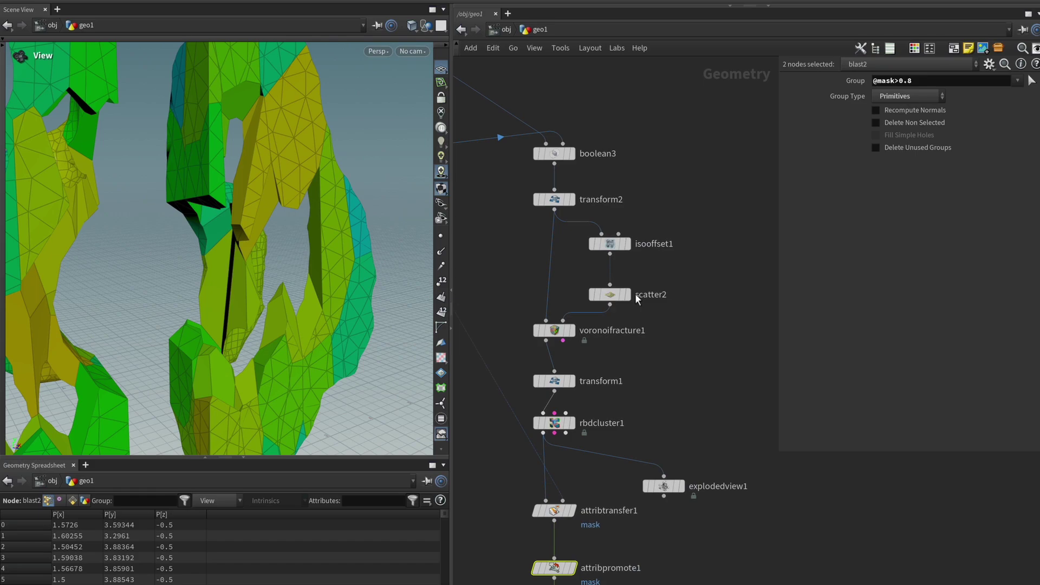
- Raise scatter2's density scale to 128.061 and inspect the finer fracture on both pillars
left_click(610, 294)
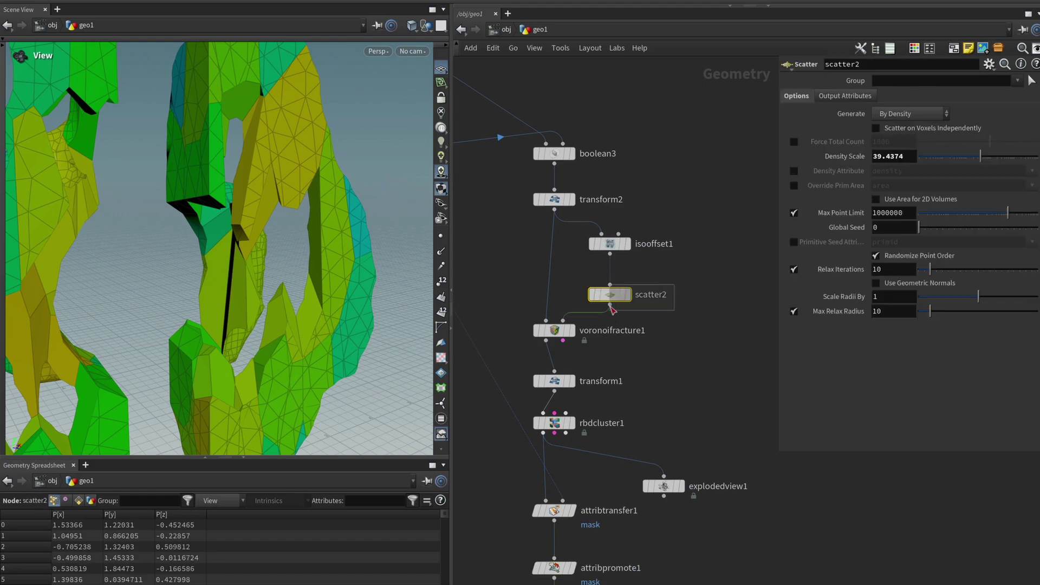
left_click(993, 156)
left_click_drag(227, 243, 325, 266)
scroll(309, 256, "down", 5)
scroll(325, 239, "up", 5)
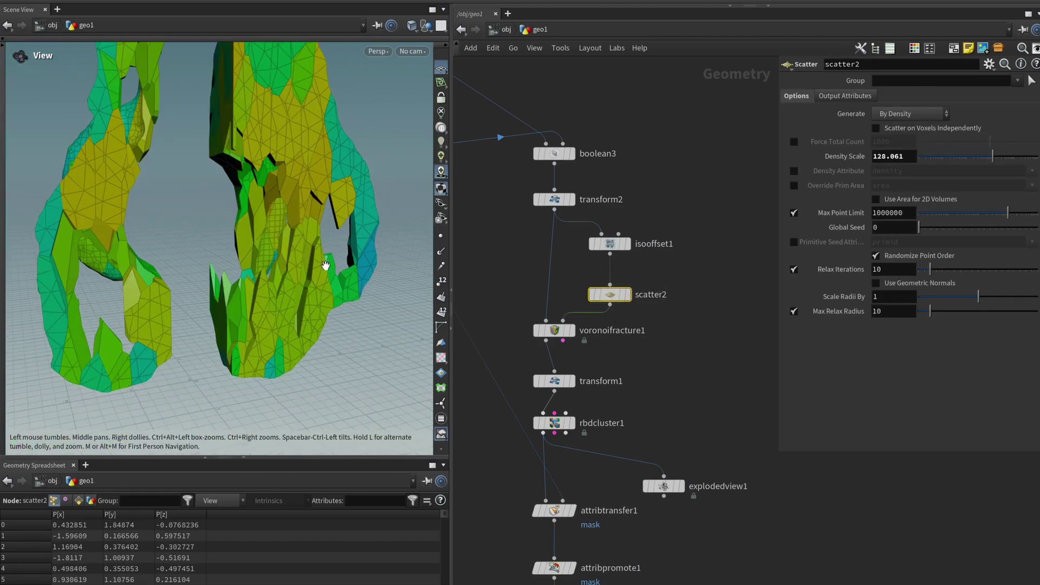
- Merge the outputs of boolean2 and blast2 in a new merge node and display the combined pillars
scroll(655, 334, "down", 6)
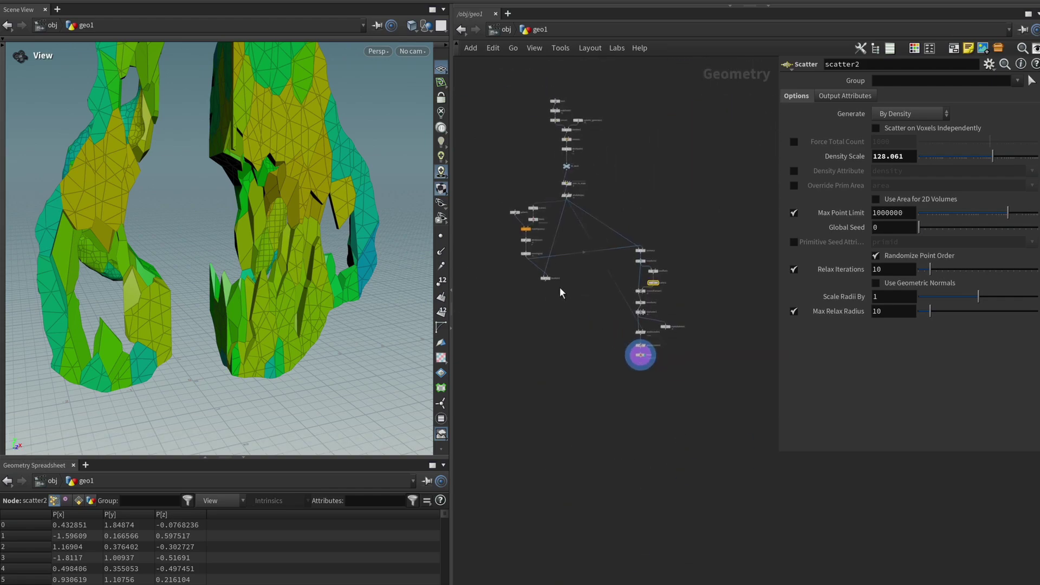
scroll(663, 366, "up", 4)
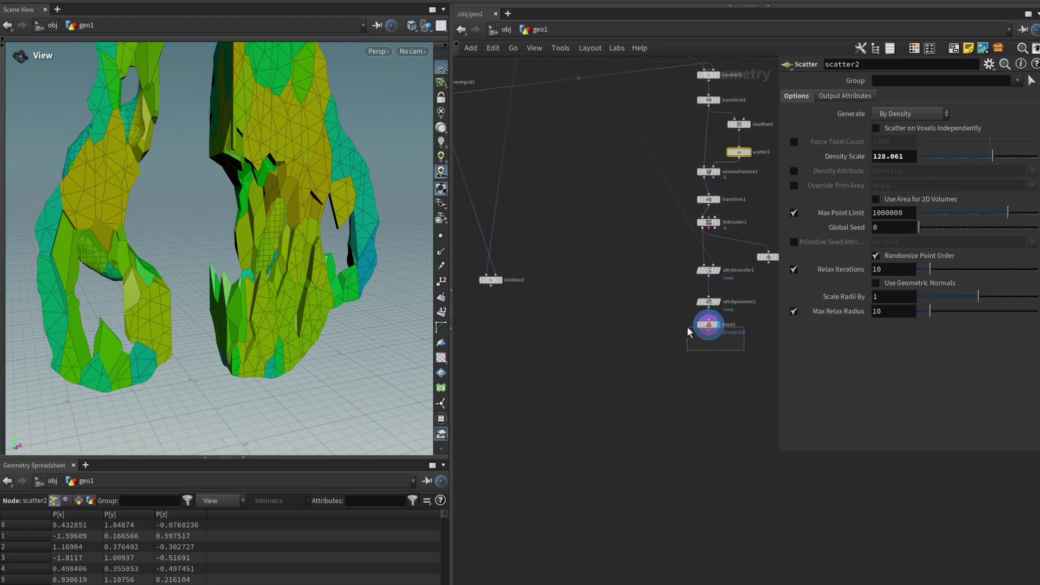
left_click_drag(688, 327, 686, 329)
left_click(490, 280, "shift")
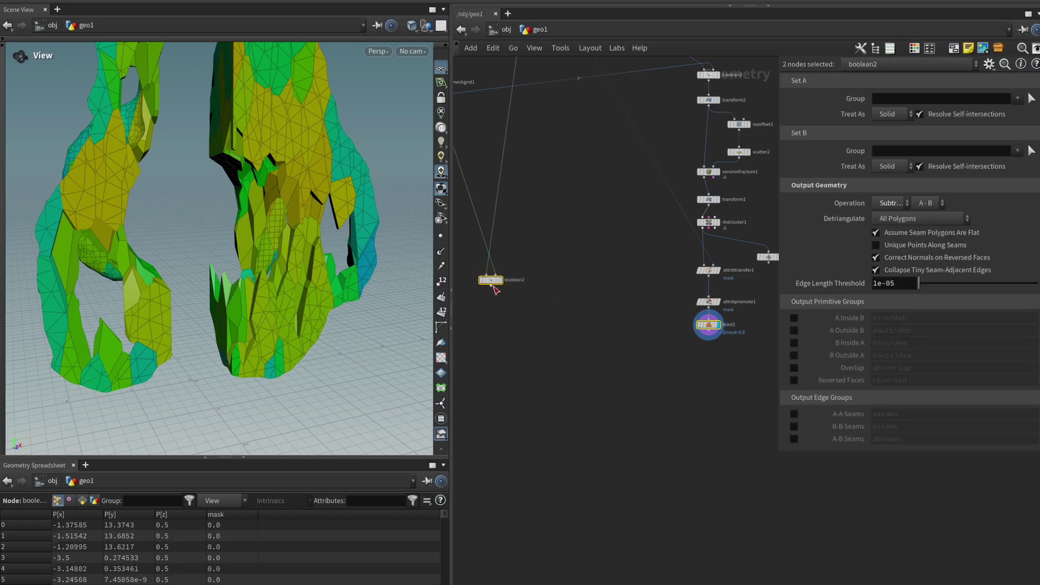
left_click(541, 391)
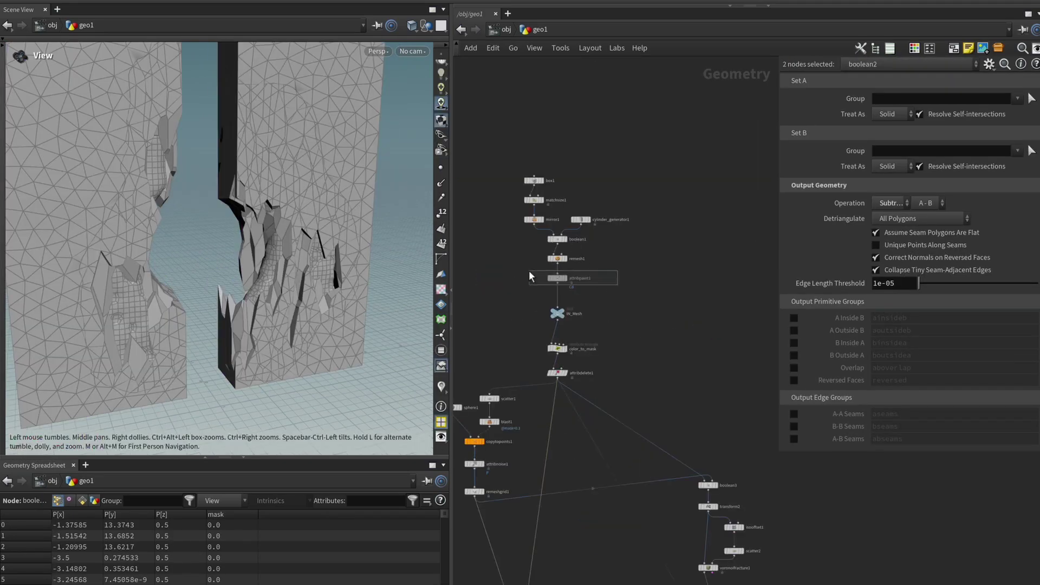
- Repaint the black Cd area around the circular cut-out on attribpaint1 with brush radii of about 1.38 and 0.57, and inspect the merged pillars
left_click_drag(529, 276, 529, 276)
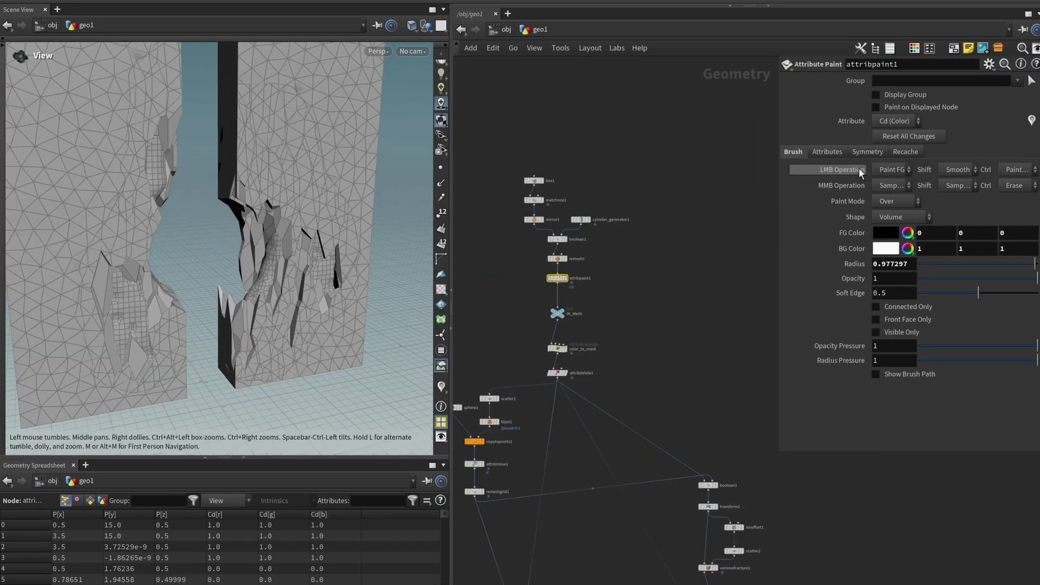
key("Return")
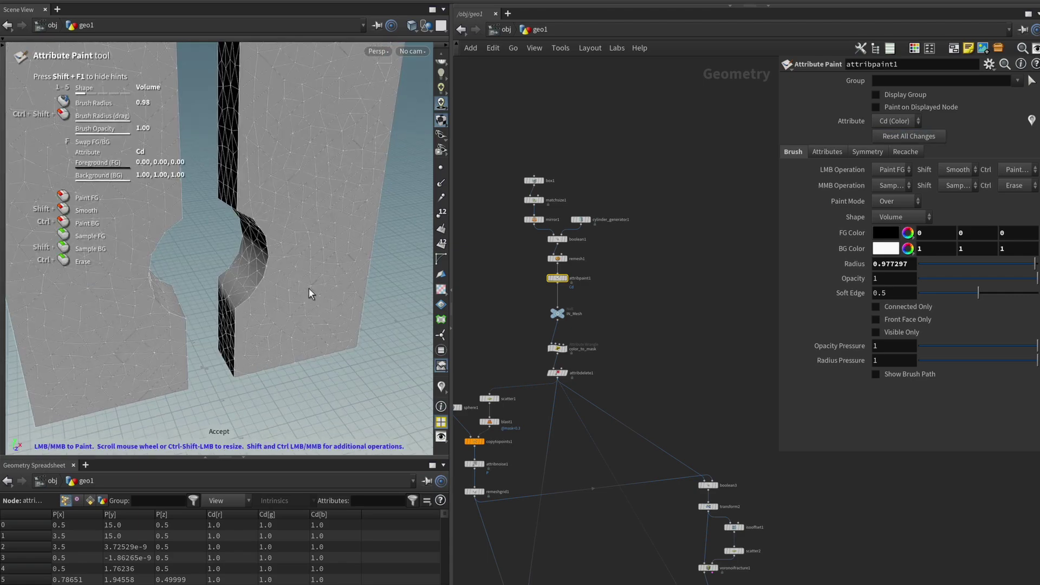
scroll(292, 279, "up", 3)
mouse_move(273, 262)
left_mouse_down()
mouse_move(296, 291)
mouse_move(288, 305)
mouse_move(236, 279)
left_mouse_up()
scroll(277, 298, "down", 1)
key("Escape")
key("Return")
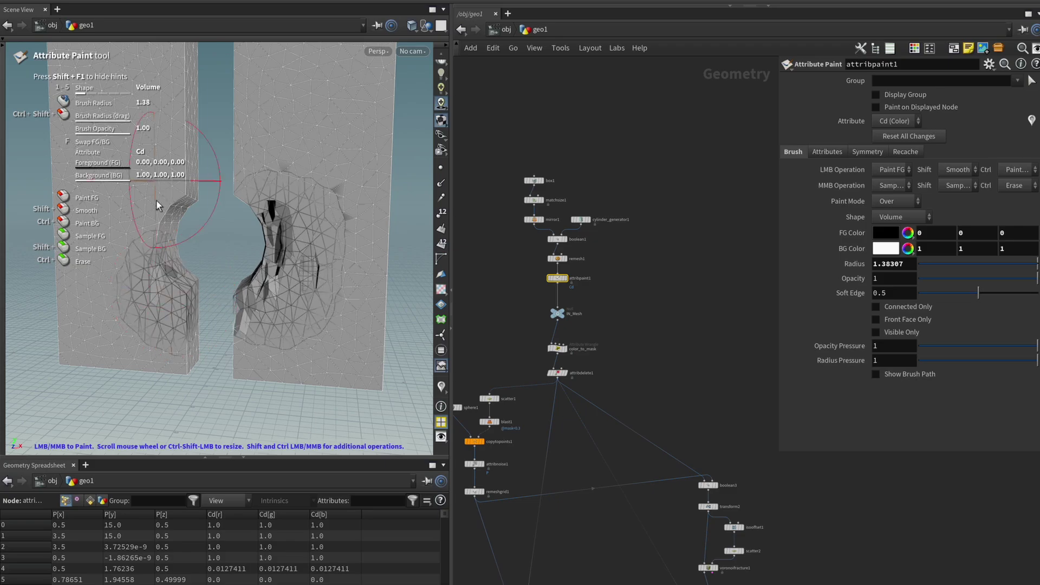
scroll(209, 267, "down", 3)
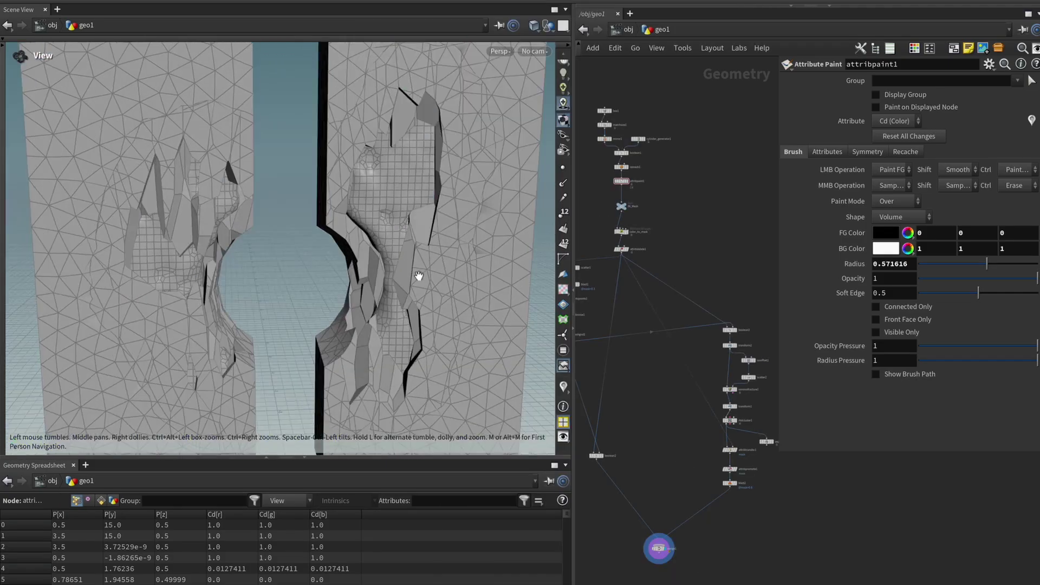
left_click_drag(436, 281, 421, 262)
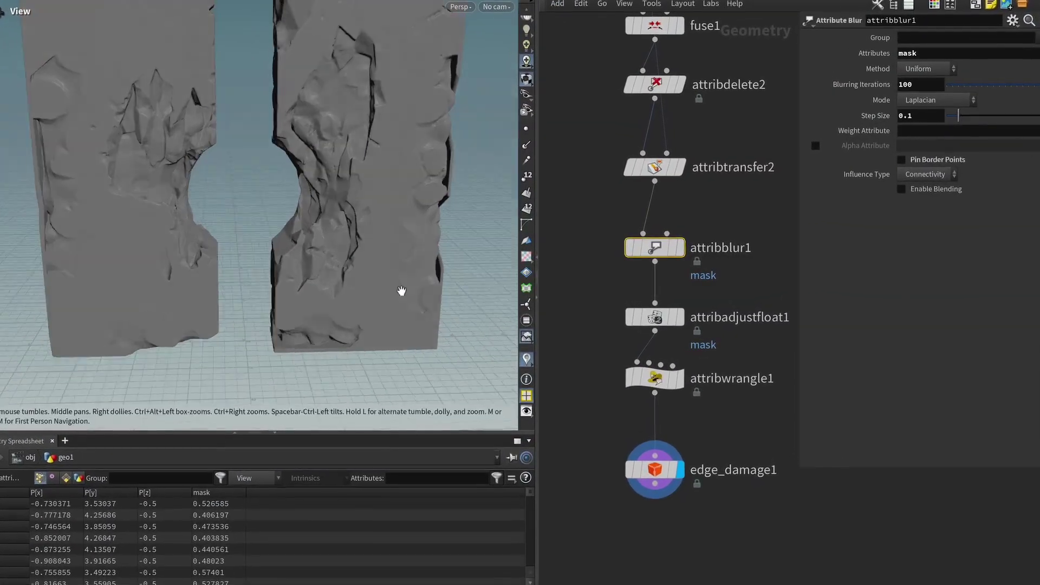
- Set attribblur1's blurring iterations to 5 while viewing the mask on attribadjustfloat1, and display edge_damage1 again
left_click(639, 312)
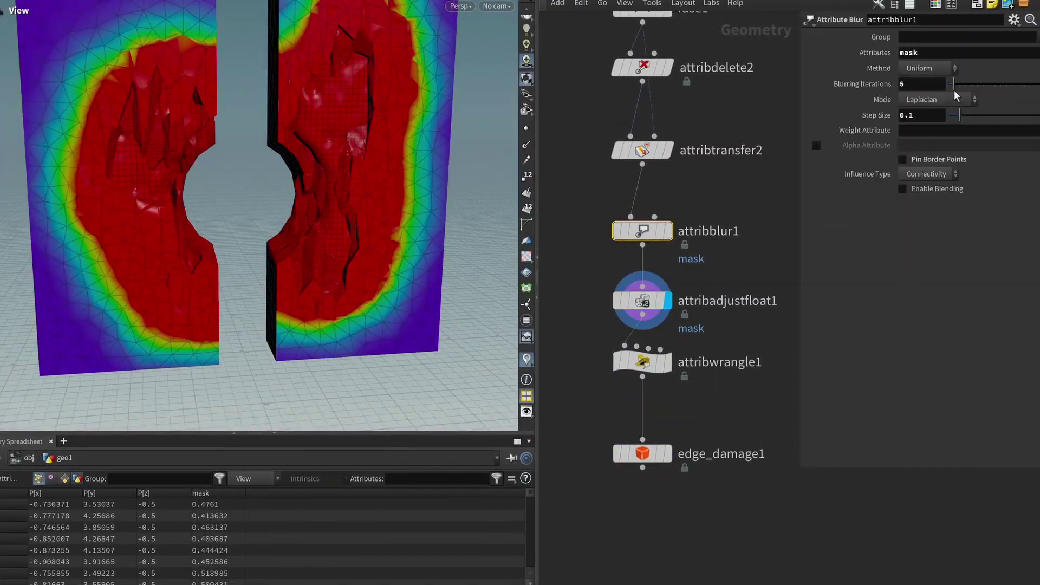
left_click(676, 443)
left_click(671, 453)
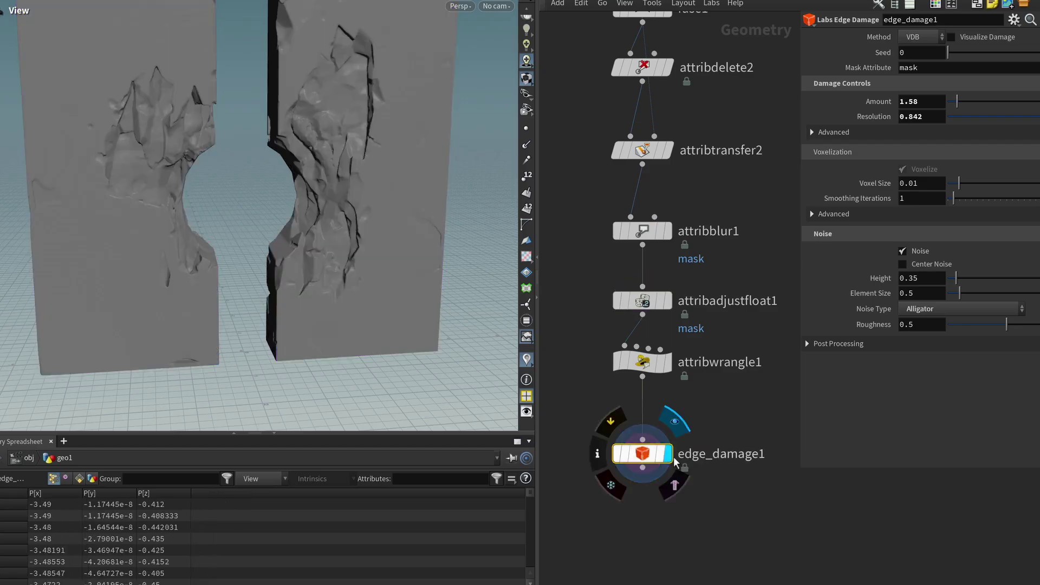